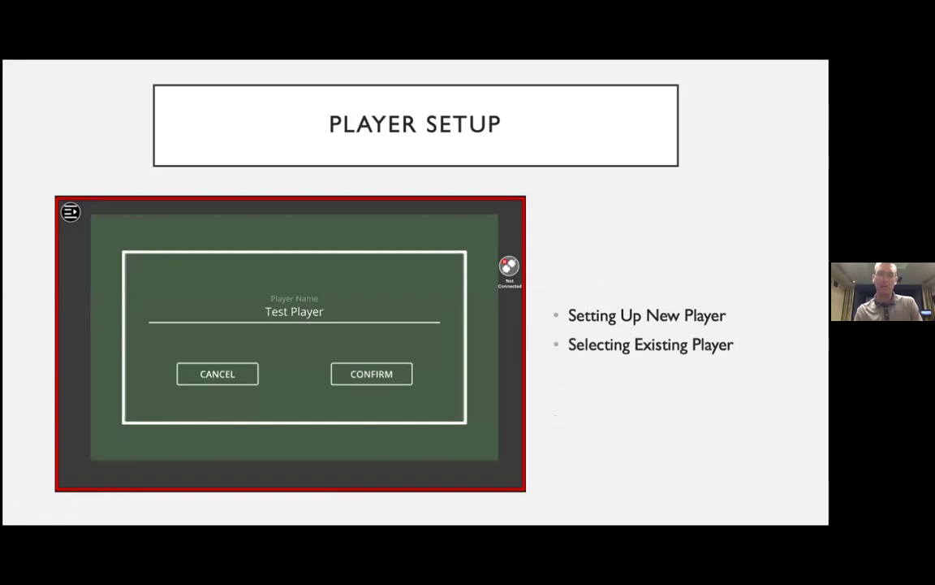
key("Right")
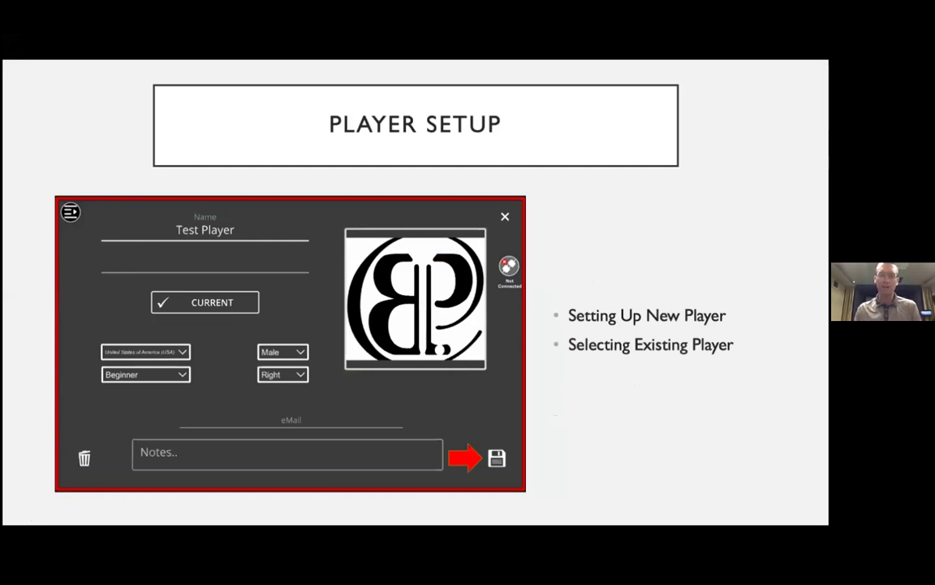
mouse_move(73, 510)
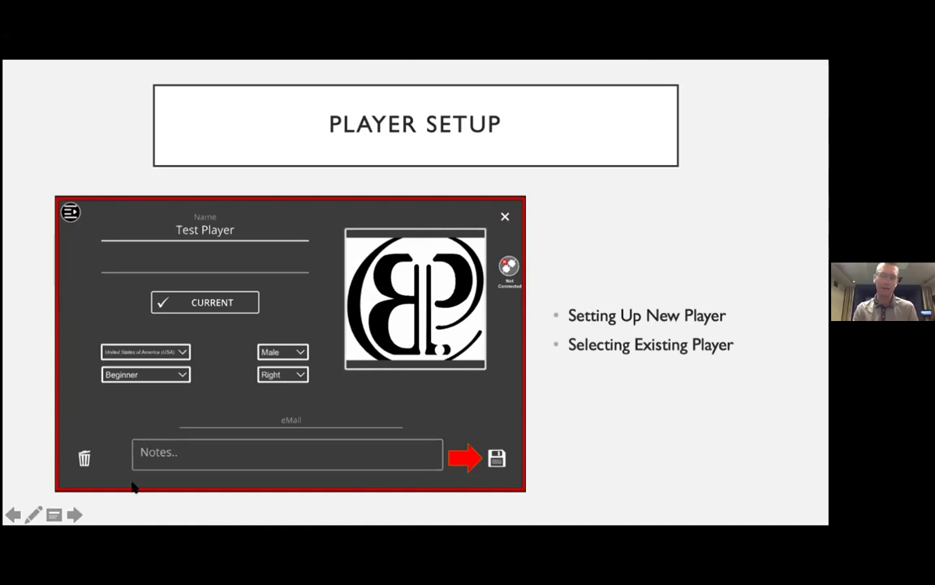
left_click(74, 515)
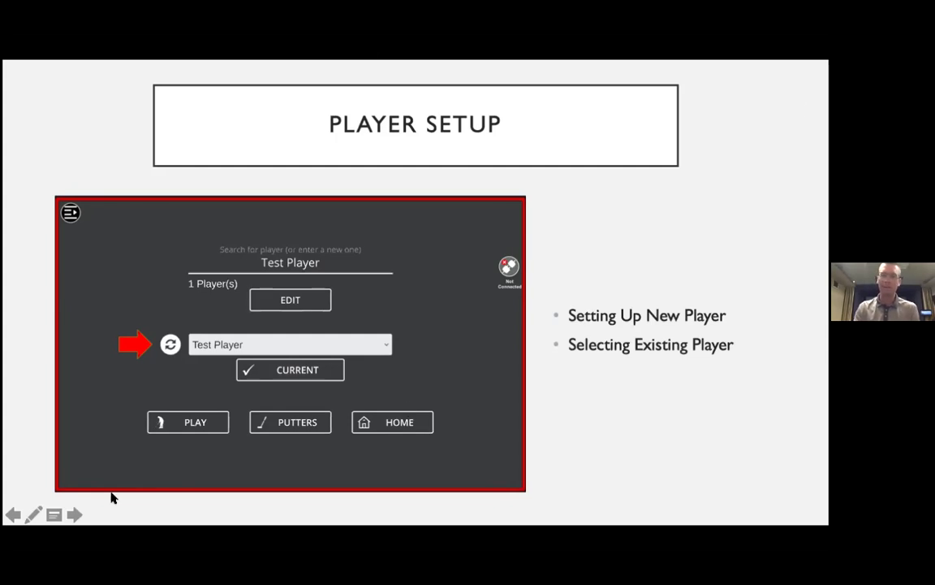
left_click(74, 514)
left_click(75, 514)
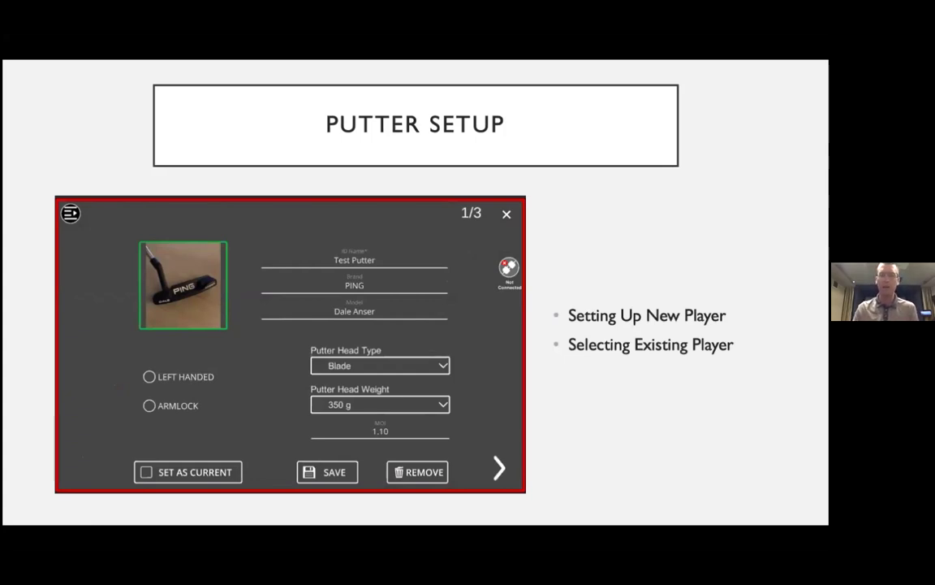
key("Right")
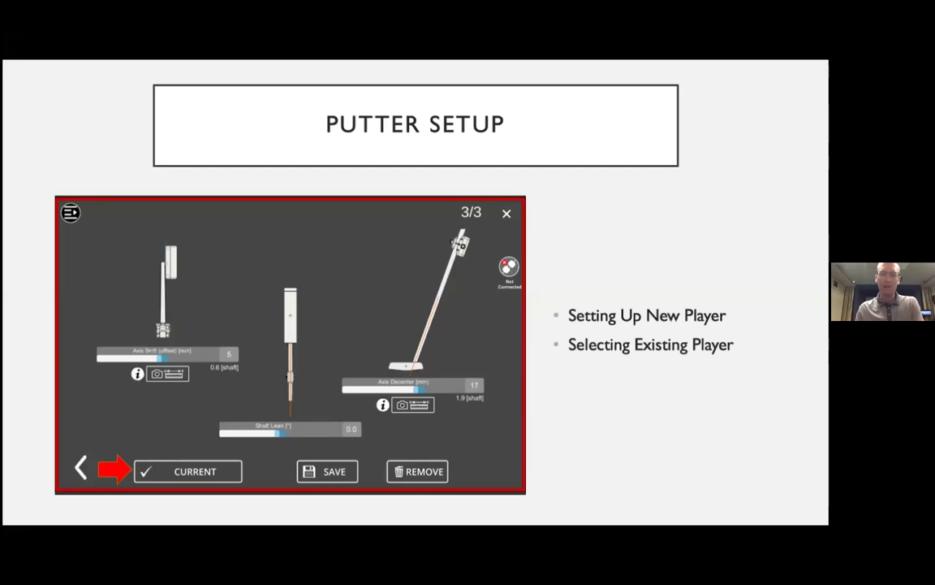
key("Right")
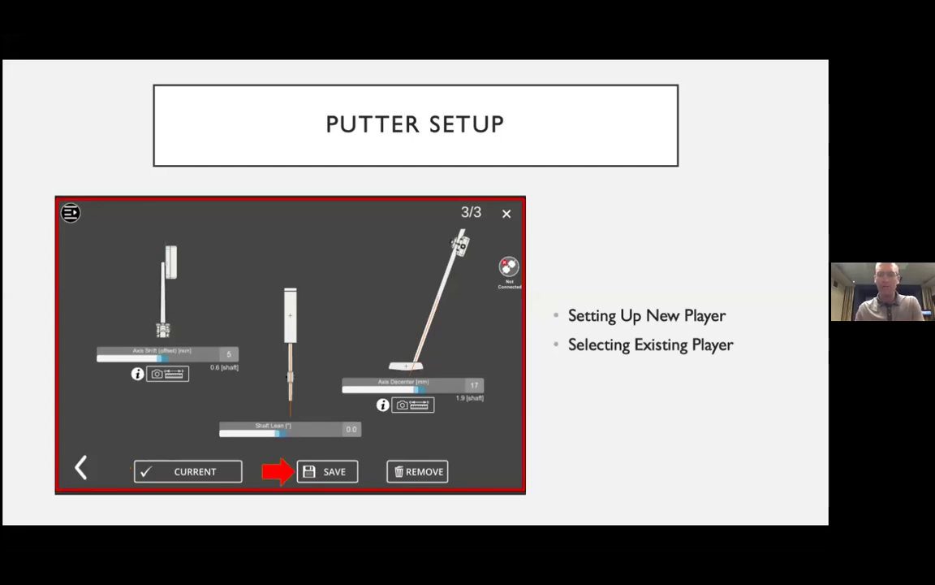
key("Right")
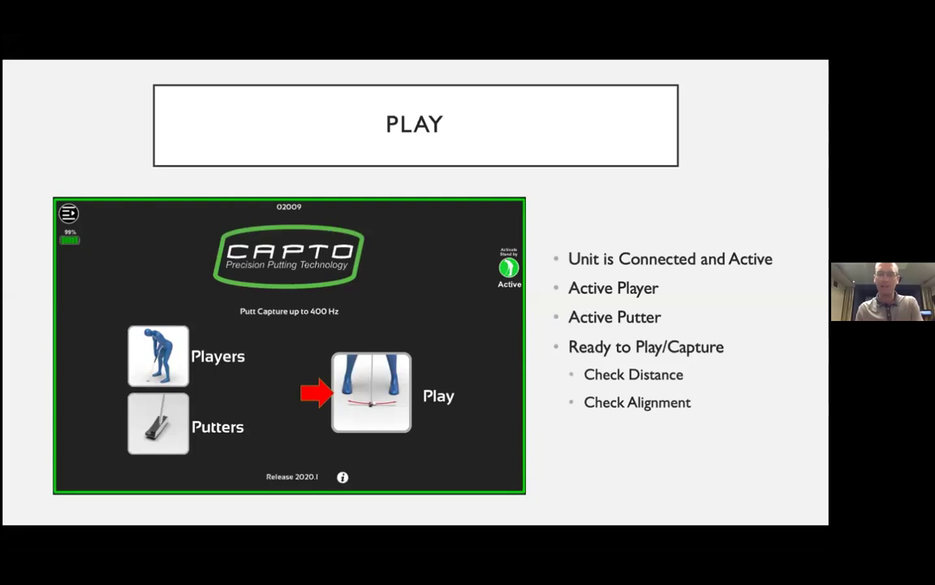
key("Right")
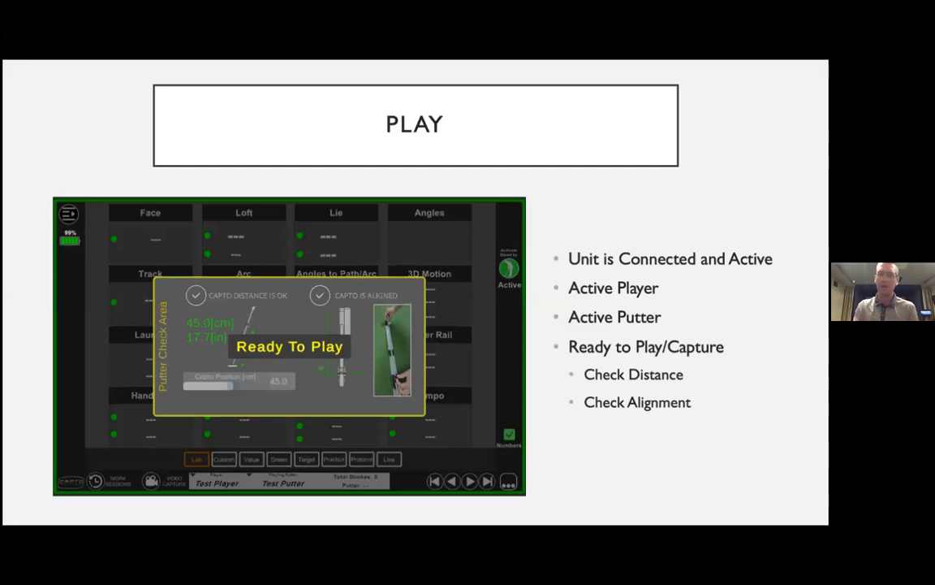
left_click(79, 524)
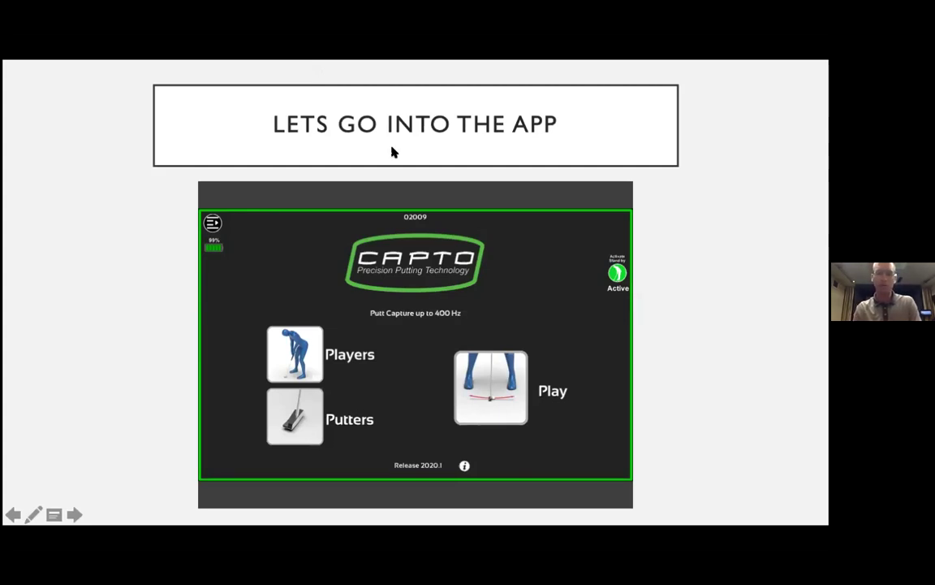
Step: Switch to the Capto app and dismiss the Connection Tutorial
key("super+Tab")
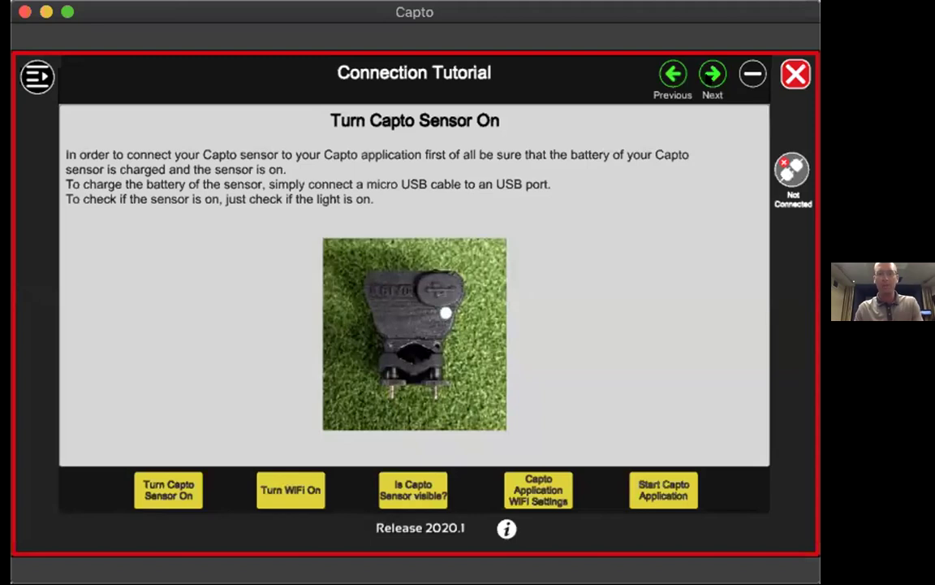
left_click(753, 74)
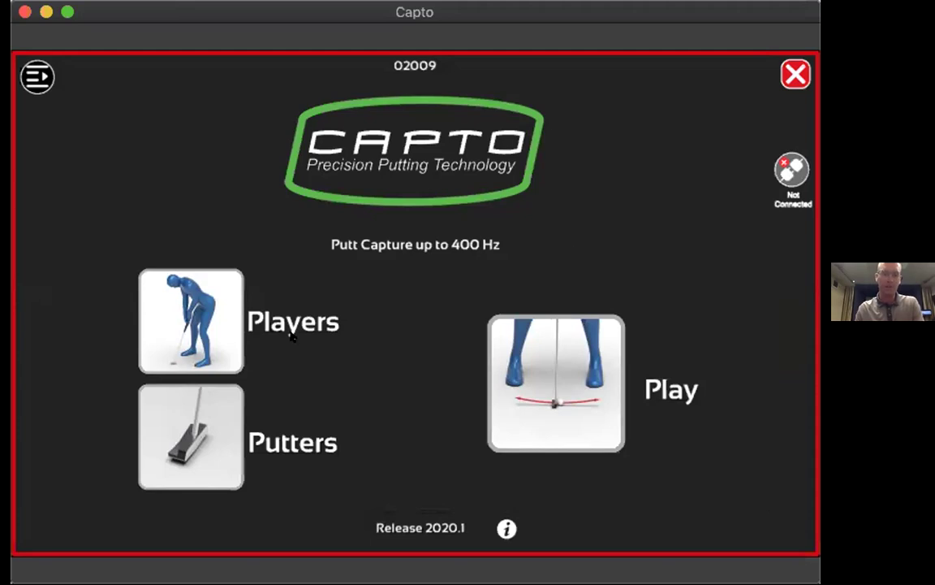
Step: Select Test Player as the current player and return to the home screen
left_click(376, 314)
left_click(376, 313)
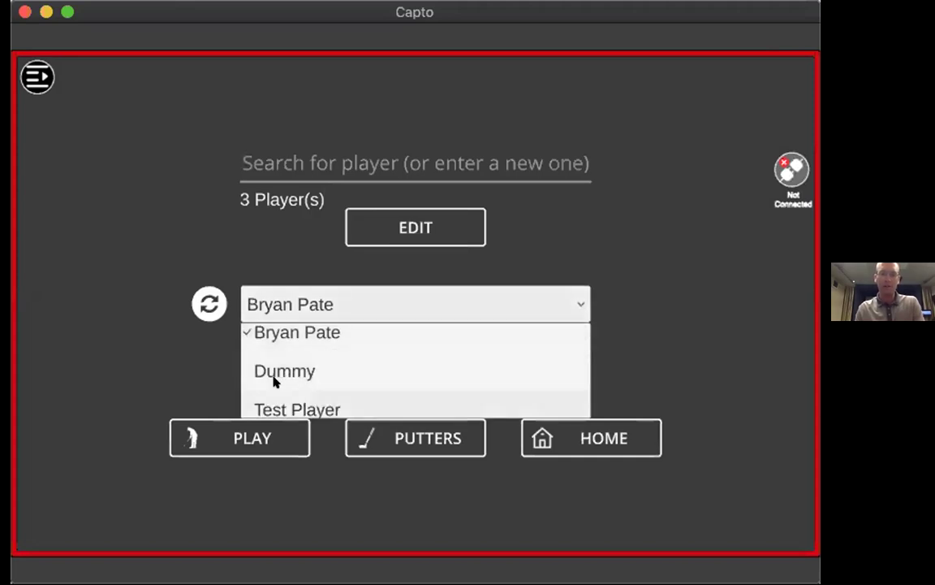
left_click(297, 409)
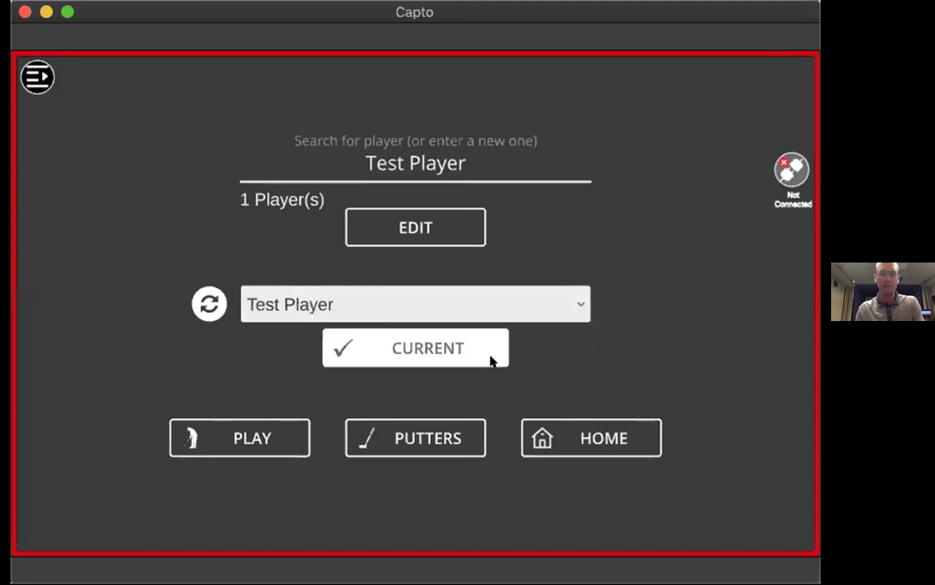
left_click(592, 442)
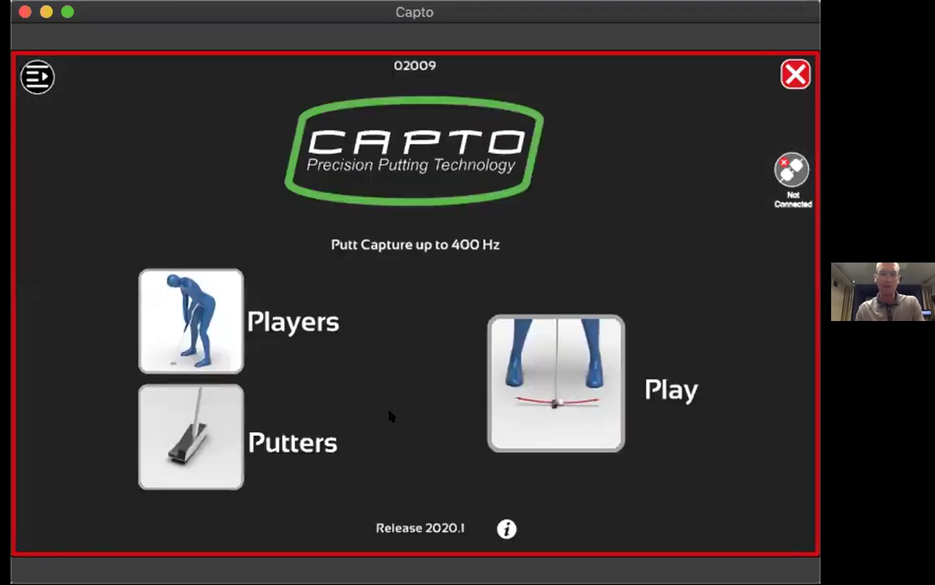
Step: Select Test Putter in the putter list and set it as the current putter
left_click(319, 305)
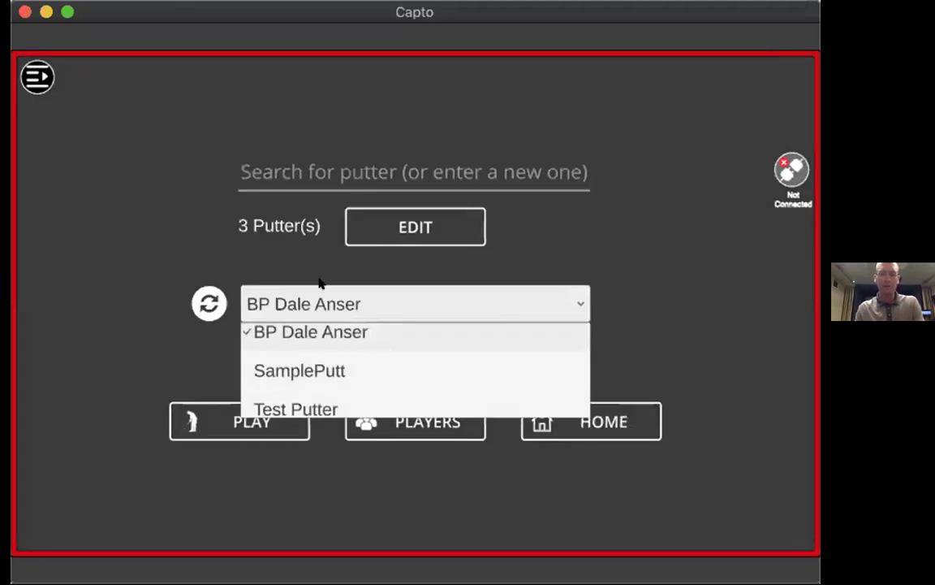
key("Return")
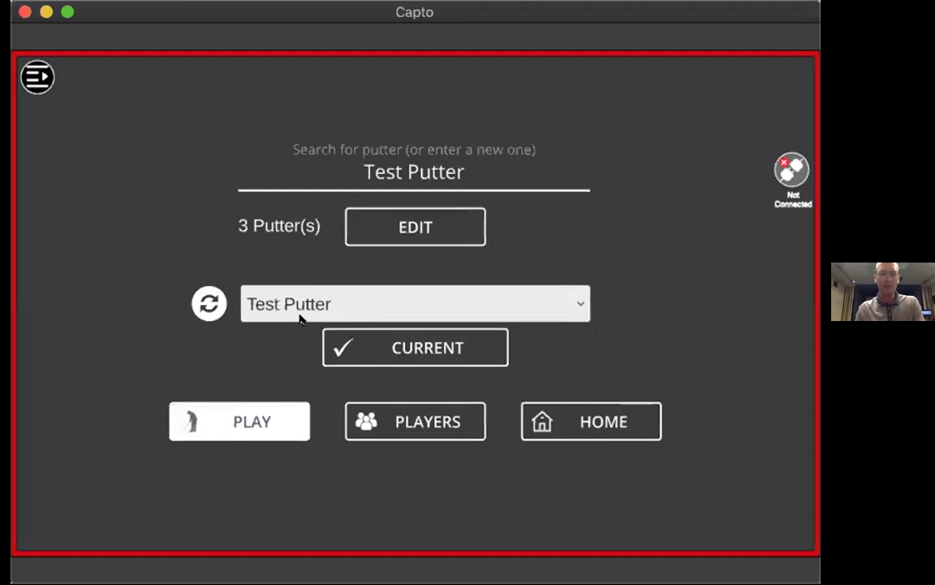
left_click(299, 318)
left_click(375, 352)
left_click(341, 349)
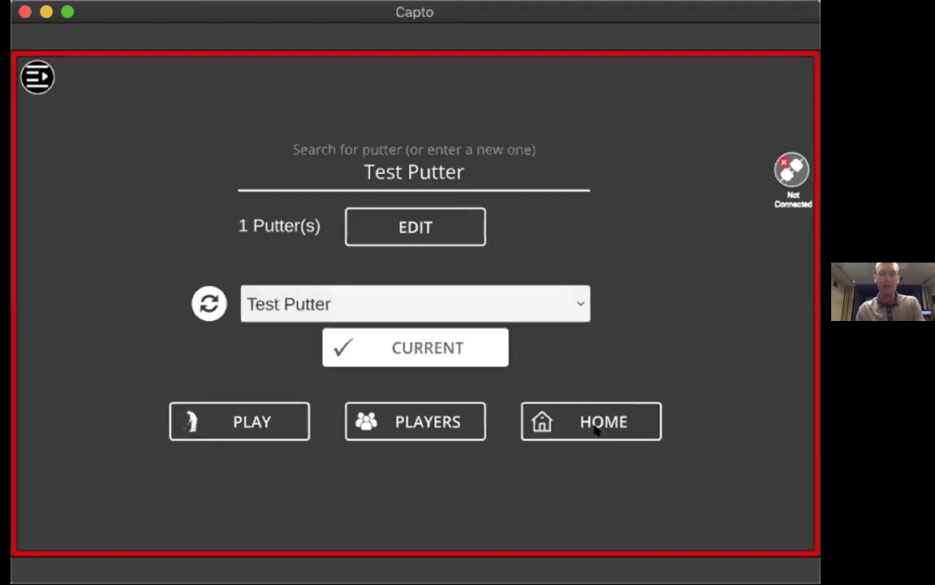
Step: Open the Play view and show Test Player's first recorded stroke
left_click(271, 418)
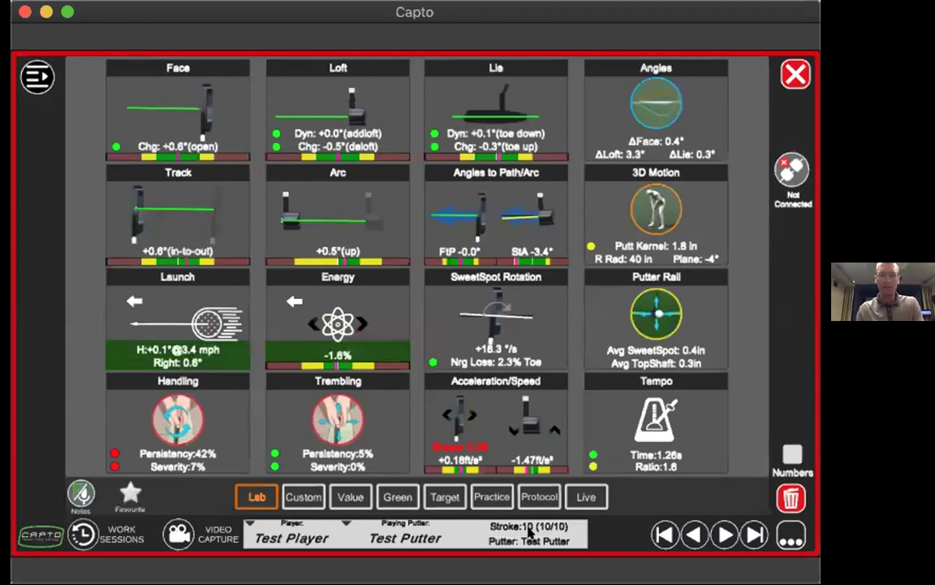
left_click(664, 534)
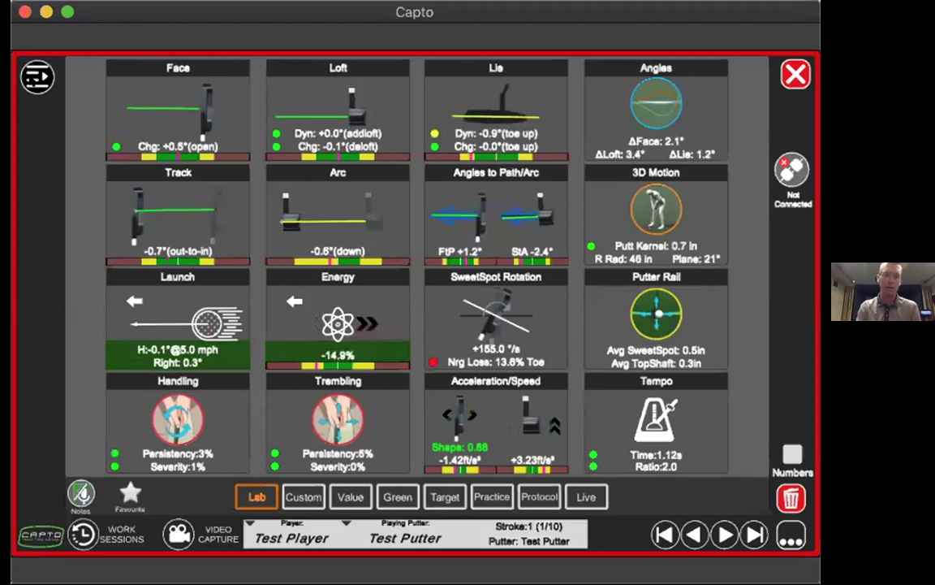
Step: Return to the home screen and reopen the Play view from there
left_click(37, 77)
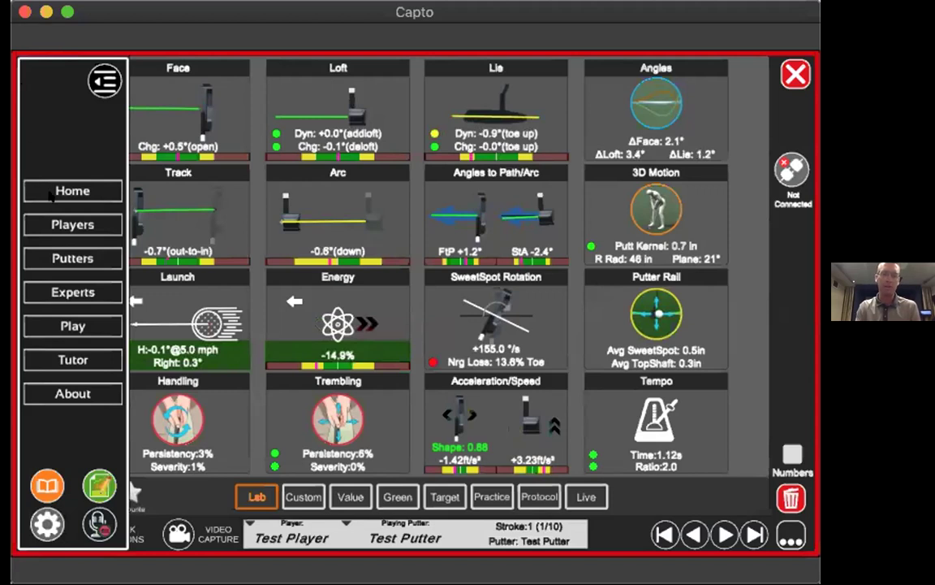
left_click(80, 194)
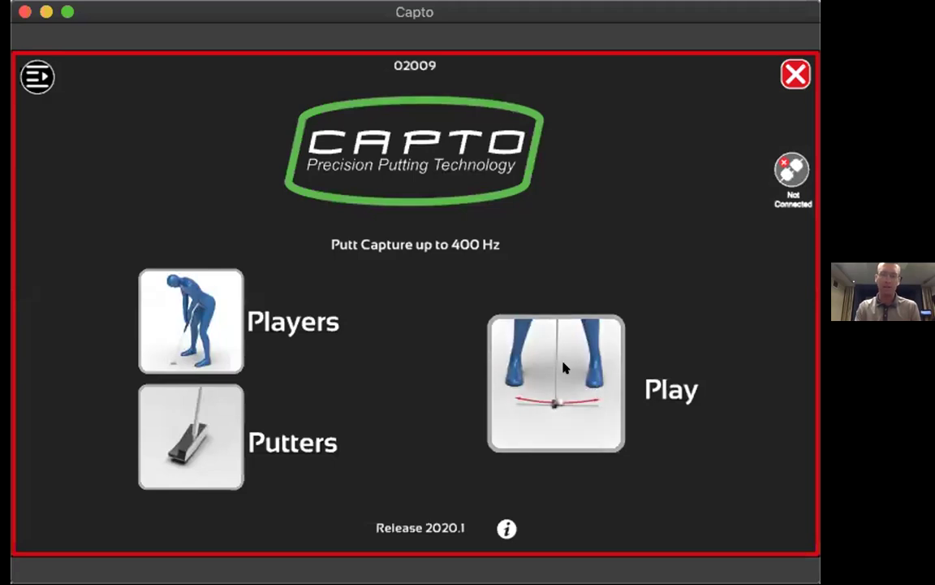
left_click(517, 343)
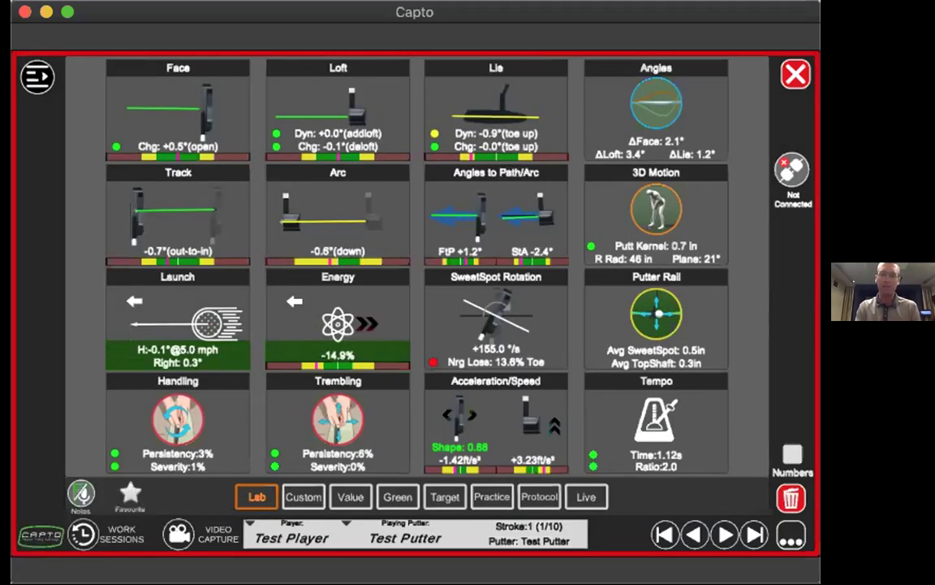
Step: Visit the player selection page and go back to the Play view
left_click(38, 77)
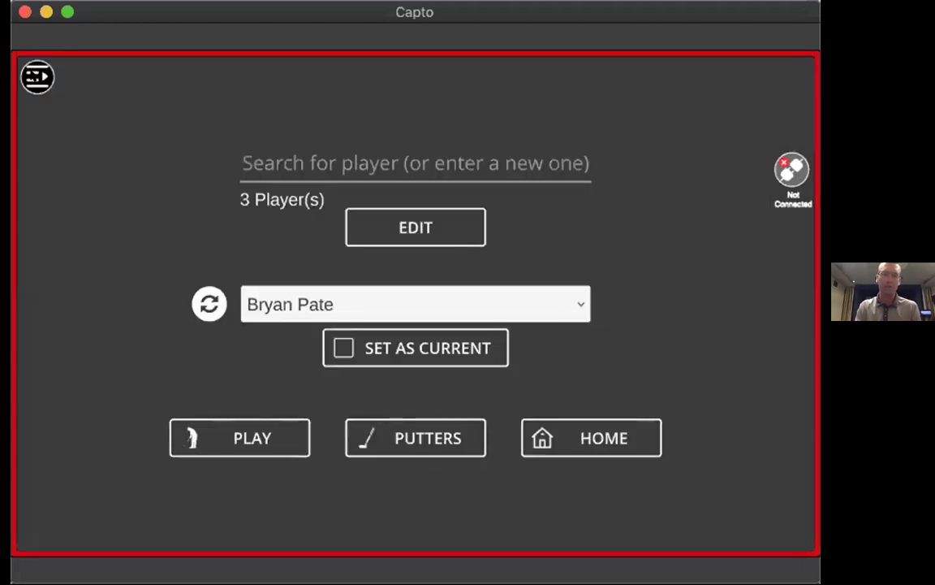
mouse_move(68, 247)
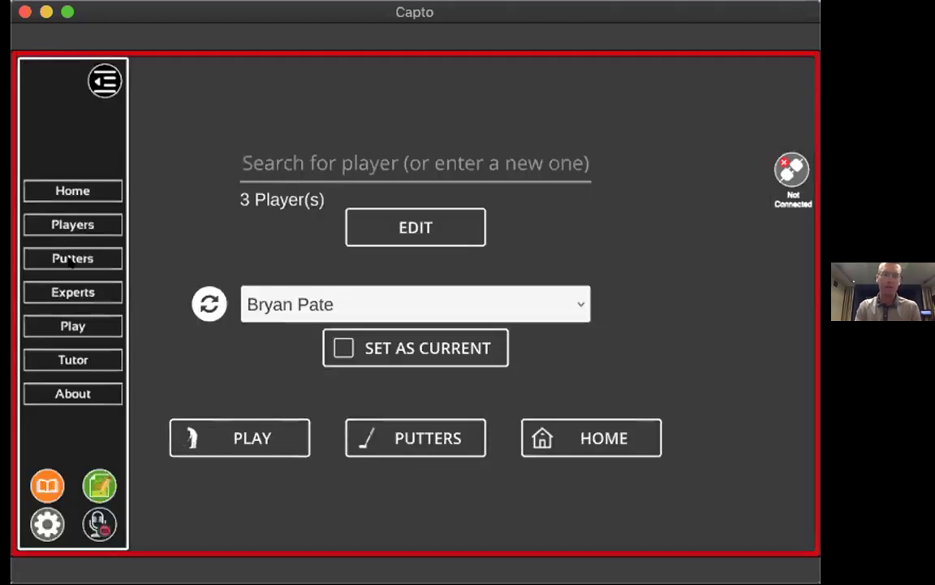
left_click(72, 324)
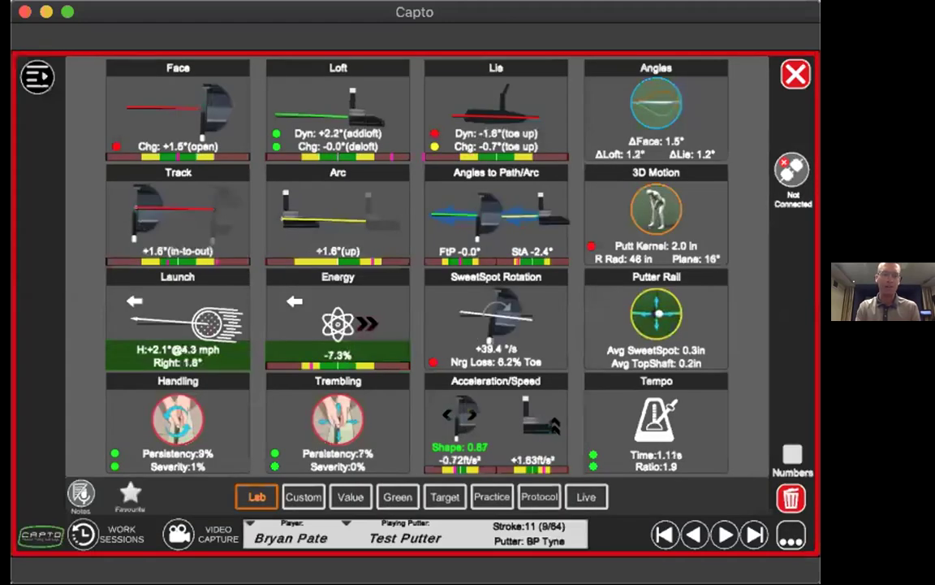
Step: Open the settings and examine the data manager, connection, license and User Interface sections
mouse_move(45, 314)
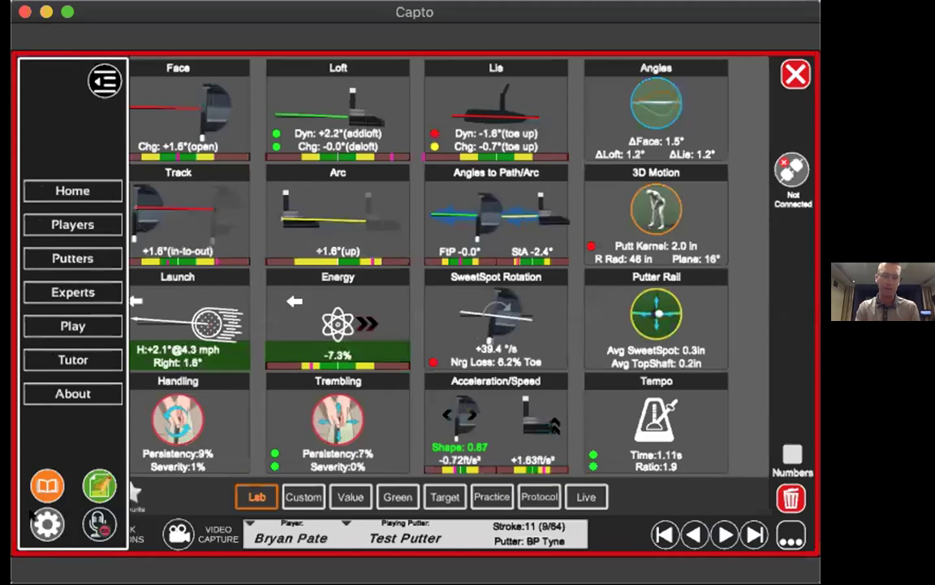
left_click(42, 524)
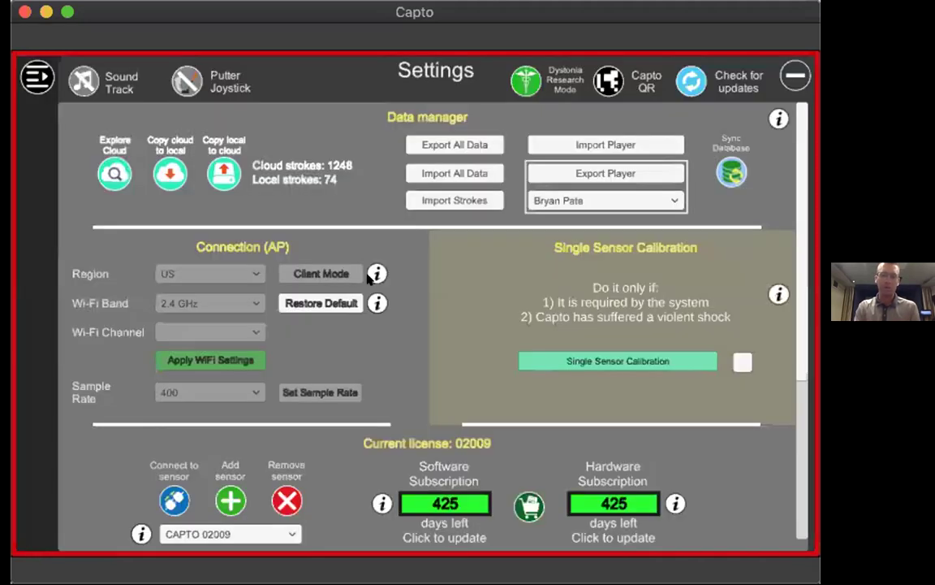
scroll(367, 278, "down", 1)
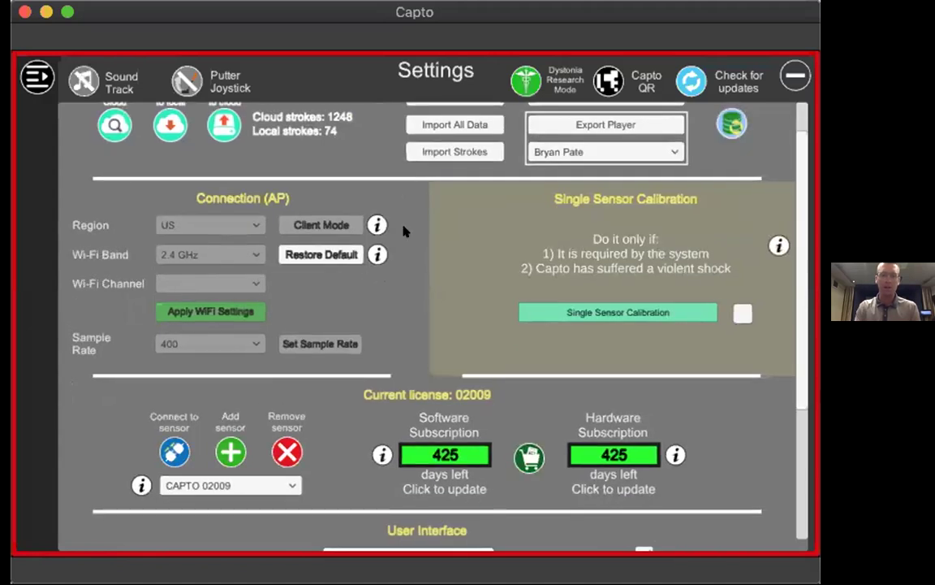
scroll(339, 328, "down", 1)
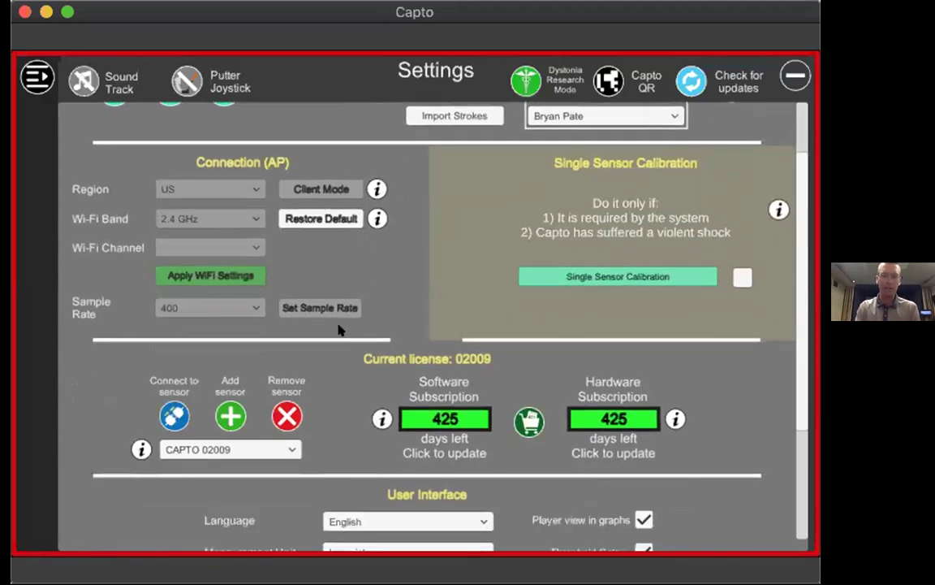
scroll(303, 289, "down", 2)
scroll(362, 416, "down", 1)
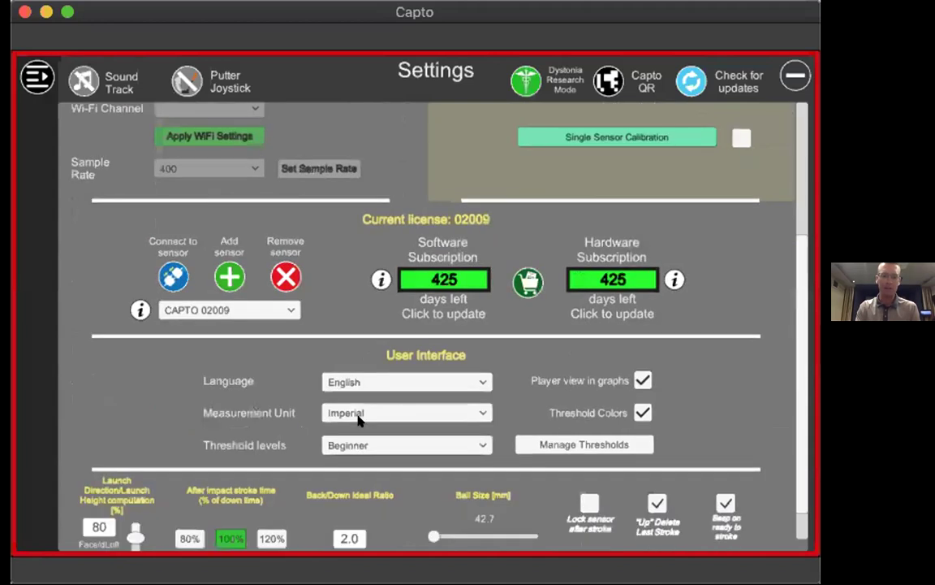
Step: View the available Measurement Unit choices and close the settings
left_click(439, 413)
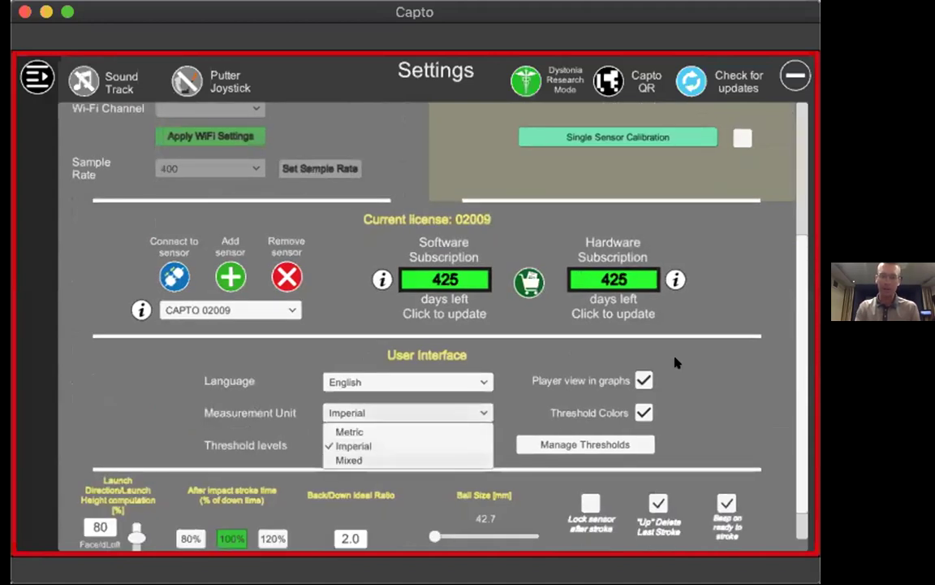
left_click(717, 383)
scroll(716, 383, "down", 1)
left_click(796, 76)
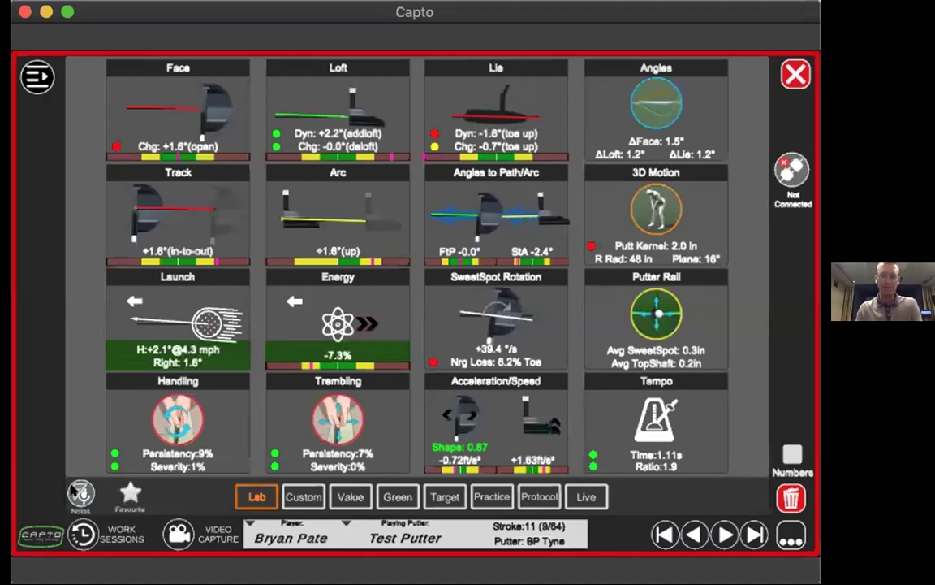
Step: Switch the player to Test Player and go to that player's first stroke
left_click(662, 533)
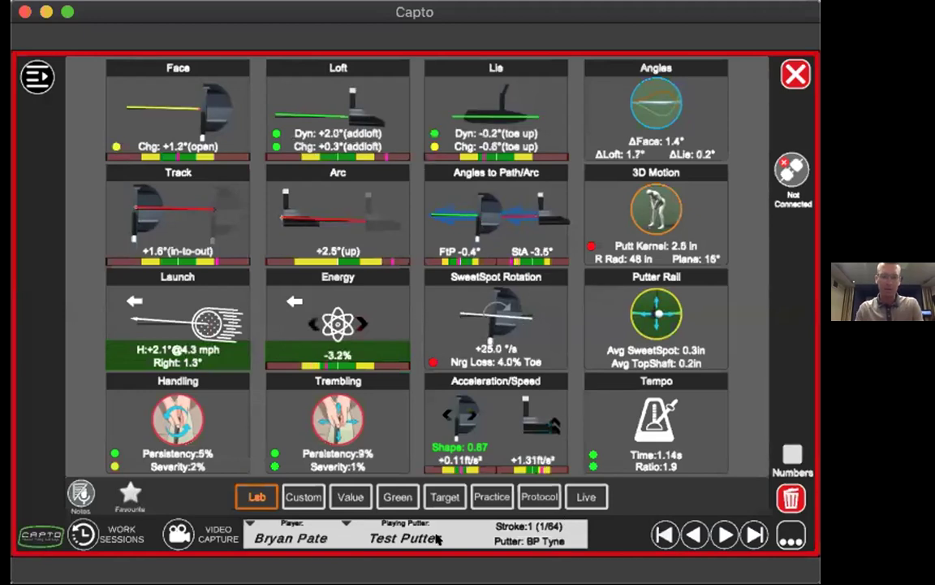
left_click(287, 537)
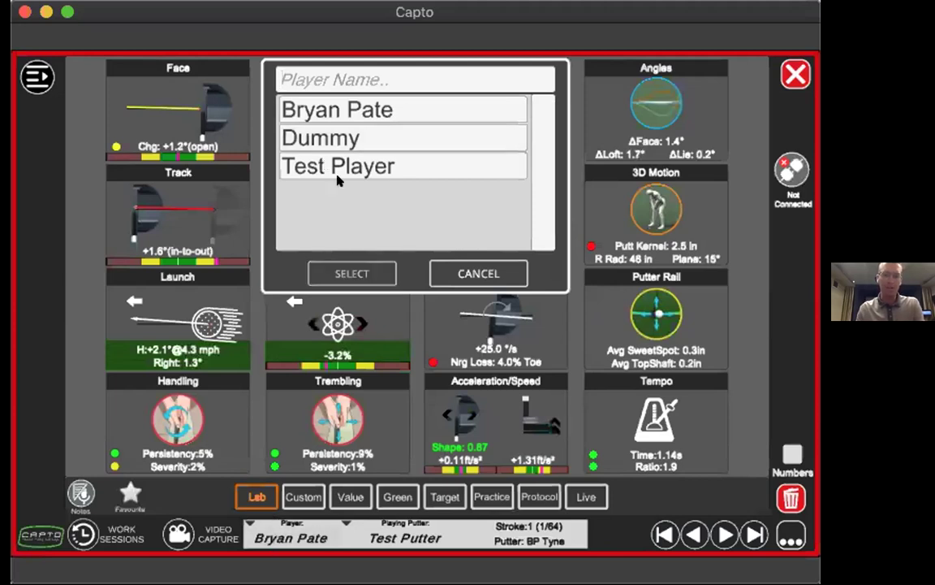
left_click(306, 162)
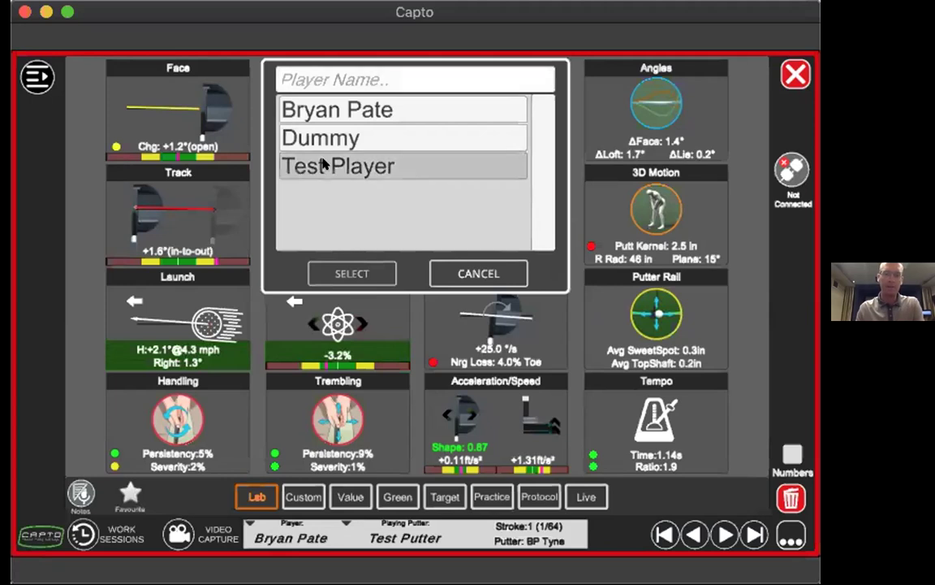
left_click(352, 274)
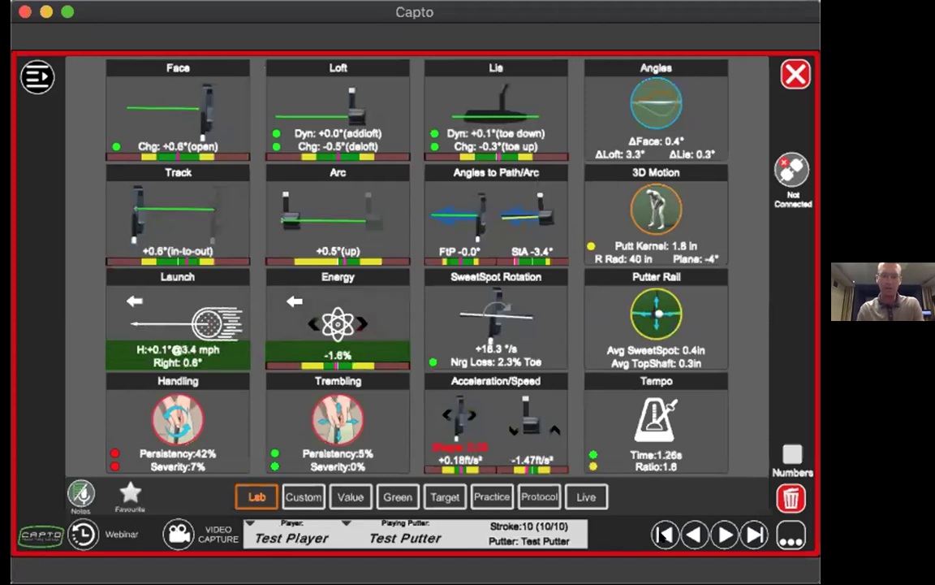
left_click(664, 533)
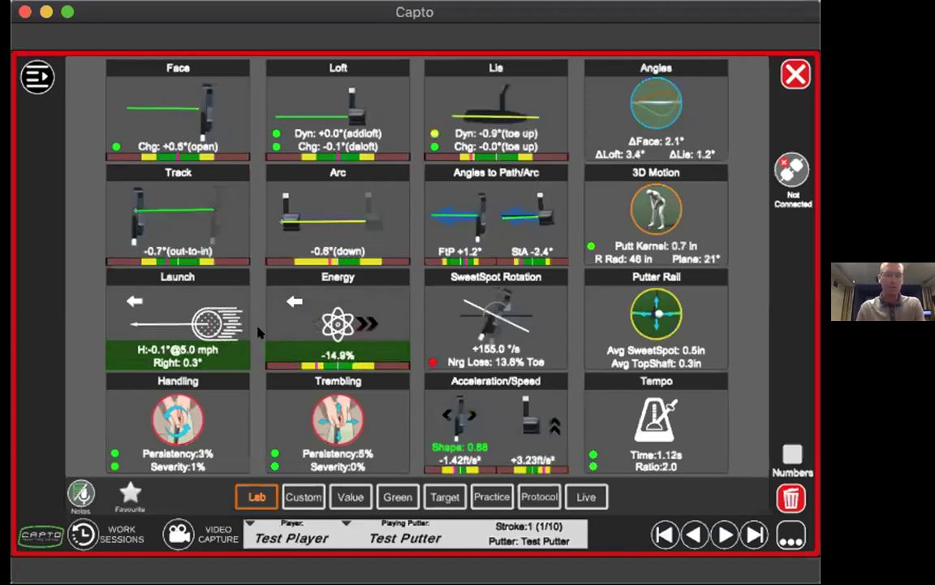
Step: Append "- Stock putt 10'" to the text note of stroke 1 and mark the stroke as a favourite
left_click(80, 491)
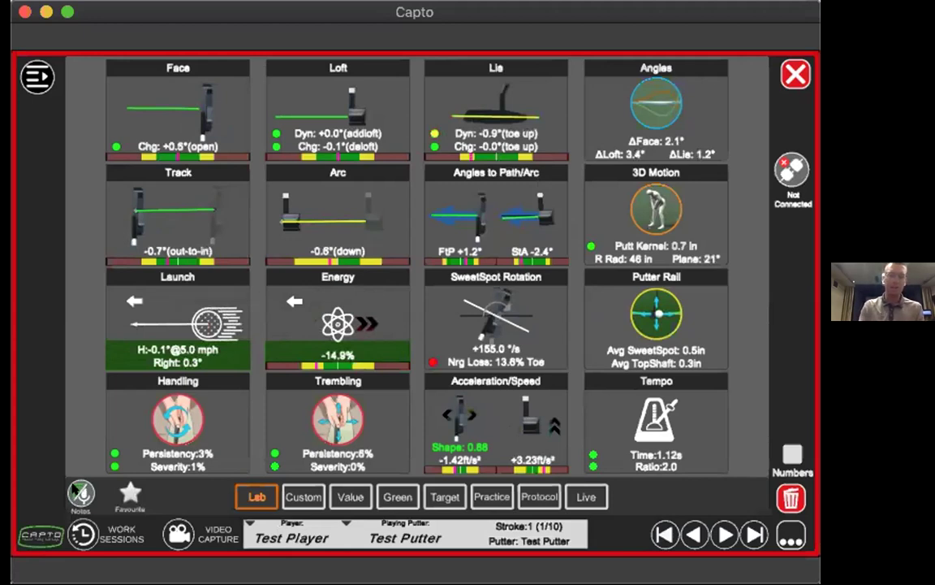
left_click(75, 490)
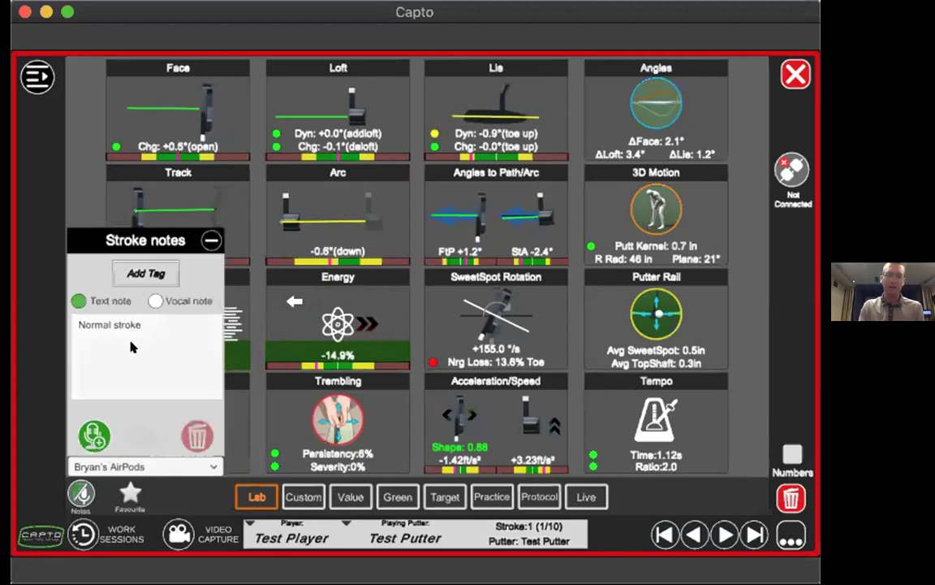
left_click(155, 320)
left_click(200, 351)
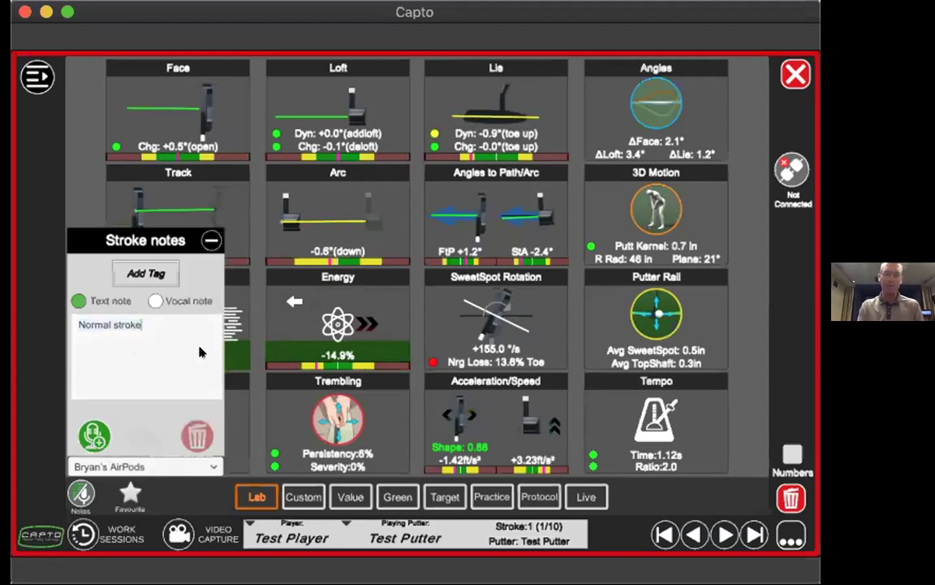
type("- Stock")
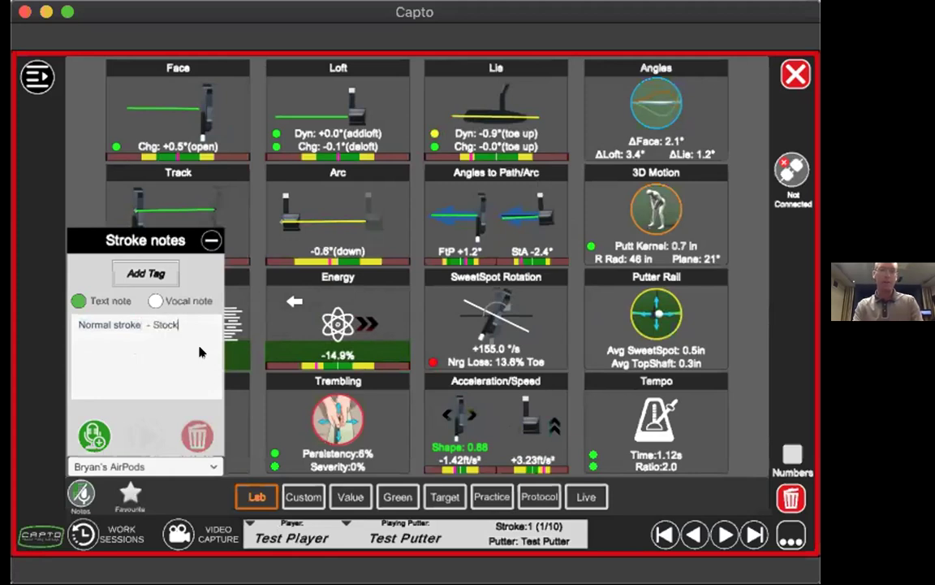
type(" putt ")
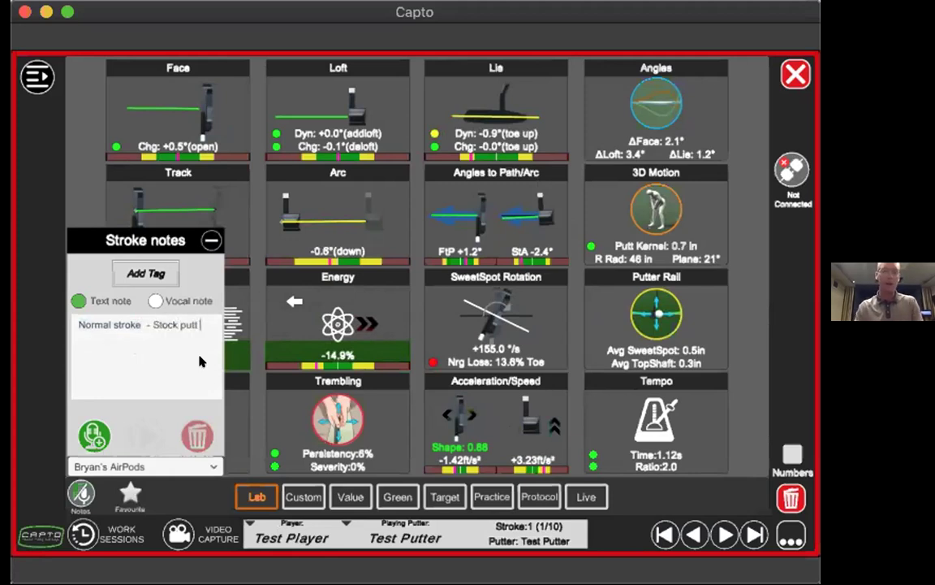
type("10/")
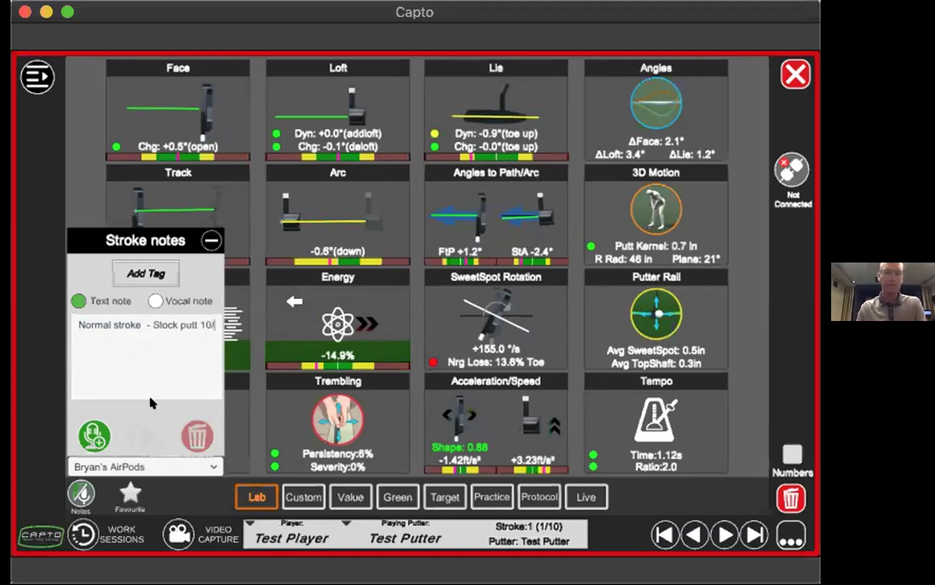
key("BackSpace")
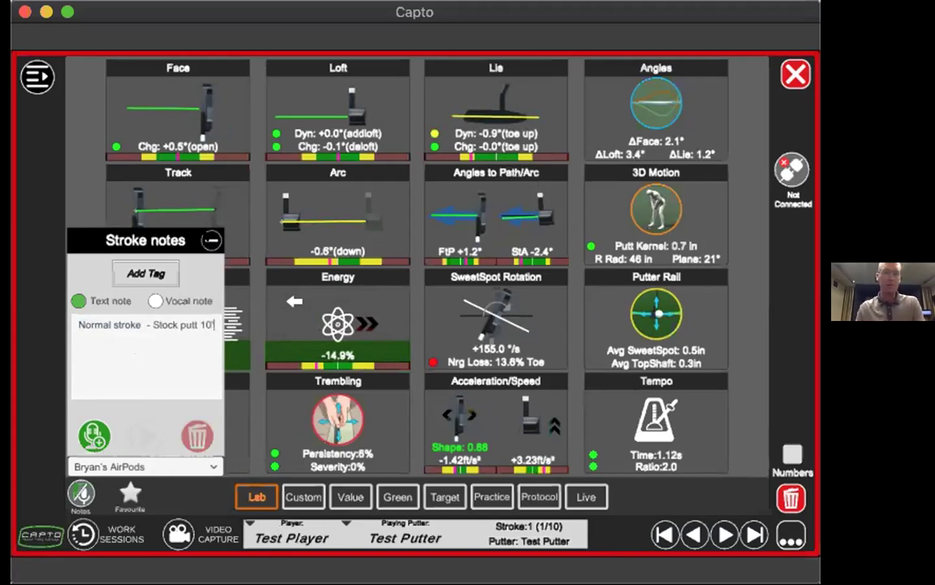
type("'")
left_click(96, 436)
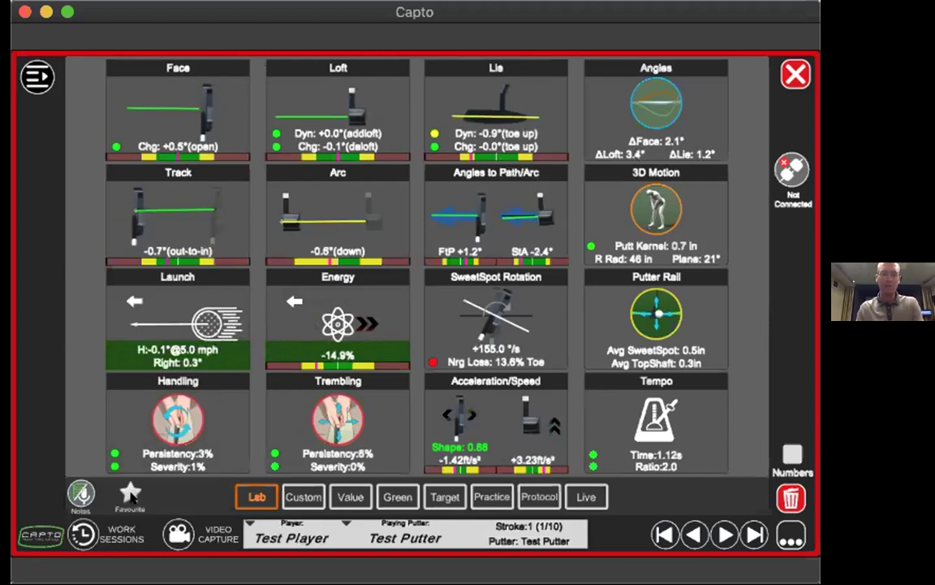
left_click(132, 493)
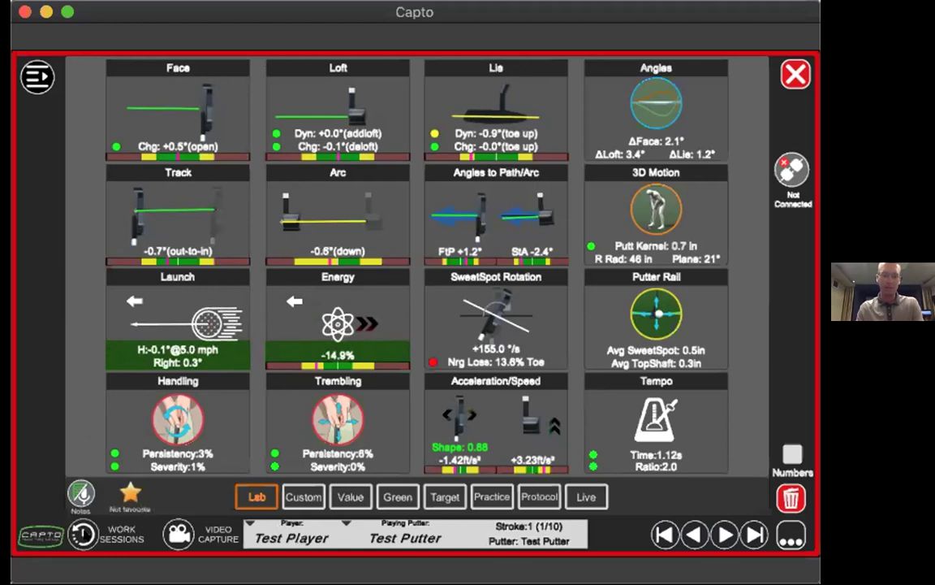
Step: Create and save a work session named "5 putts from 10"
left_click(82, 533)
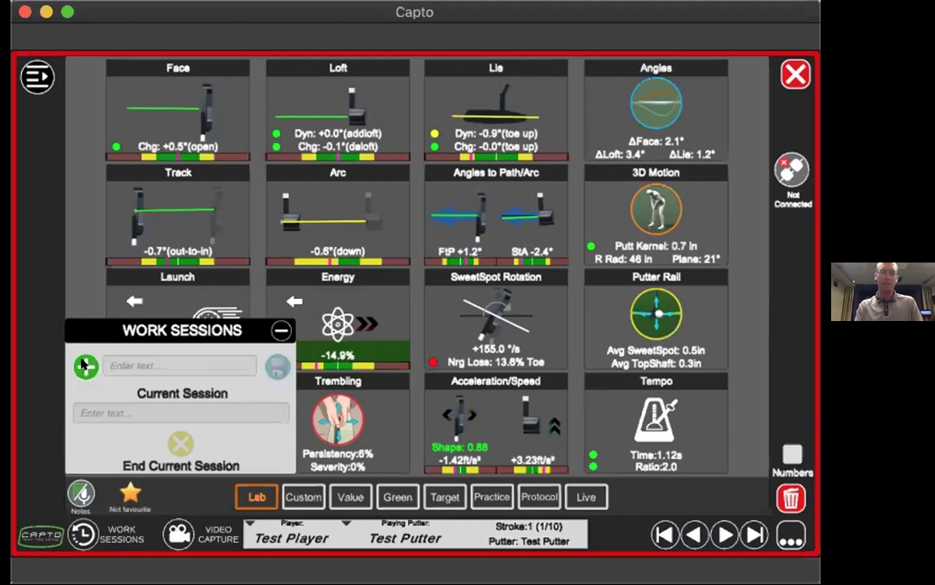
left_click(168, 362)
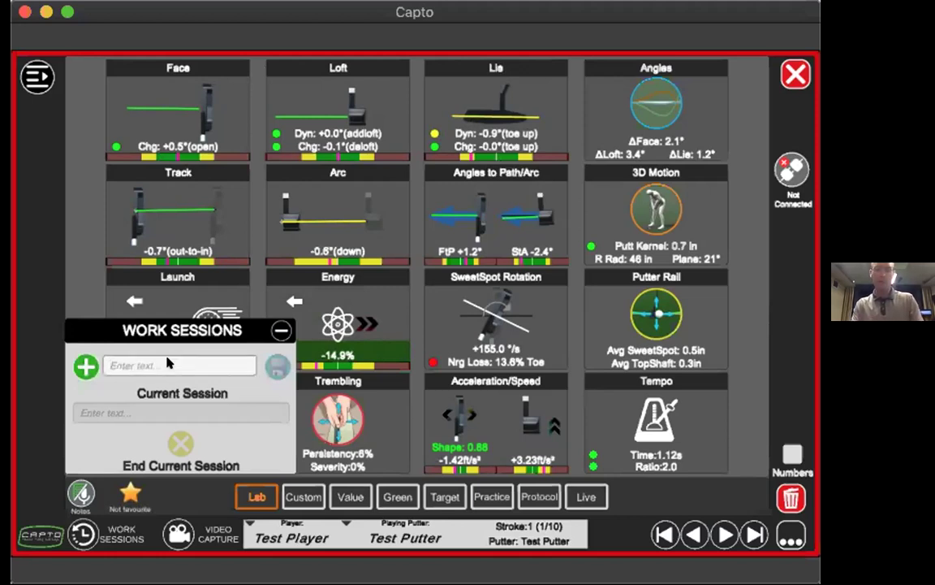
type("%")
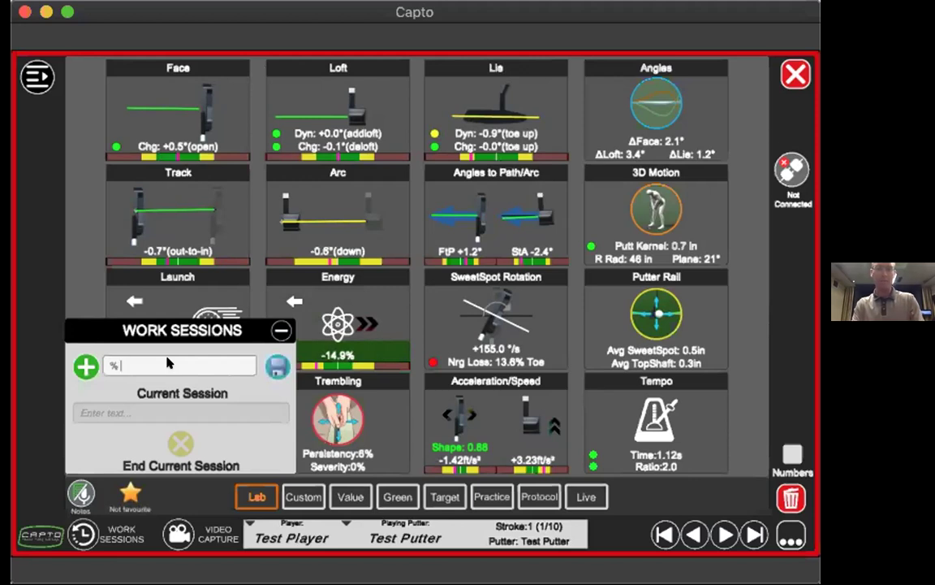
key("BackSpace")
key("BackSpace")
type("5 putts from")
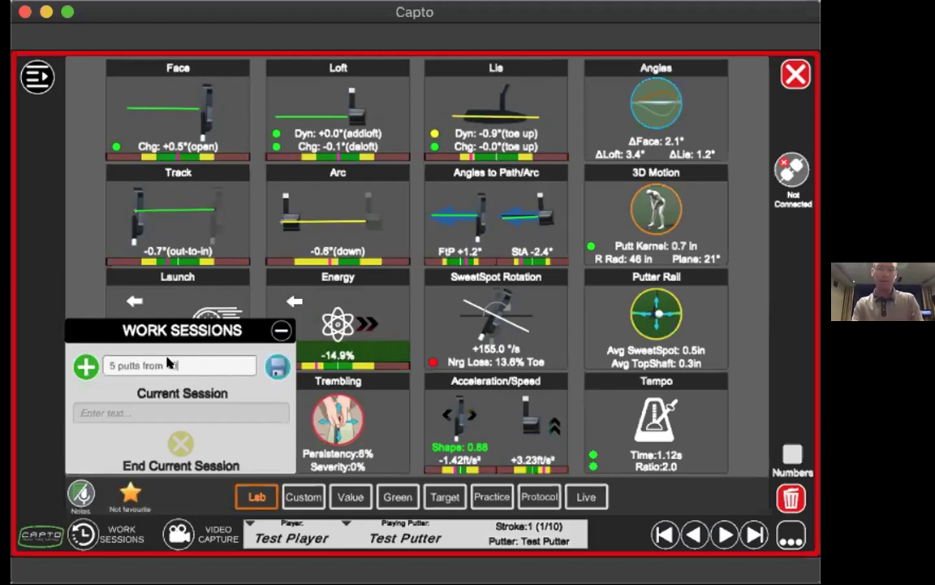
type(" 10")
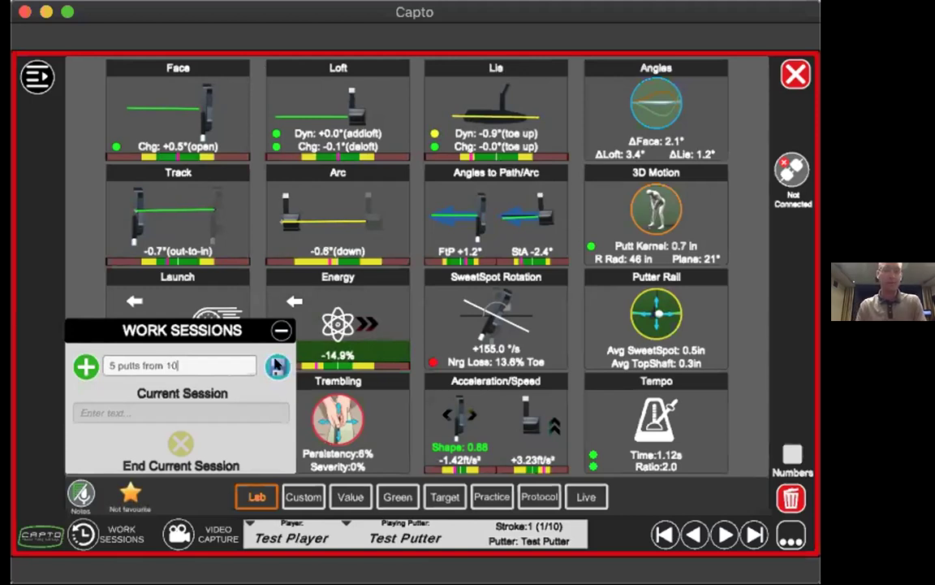
left_click(277, 365)
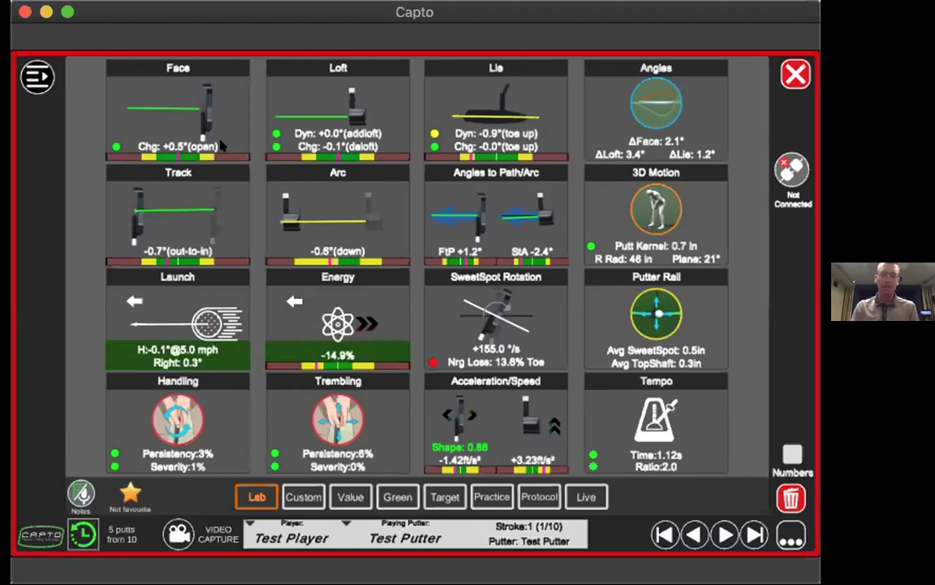
Step: Open the Face graph of stroke 1, look through the full stroke list and return to the graph
left_click(154, 98)
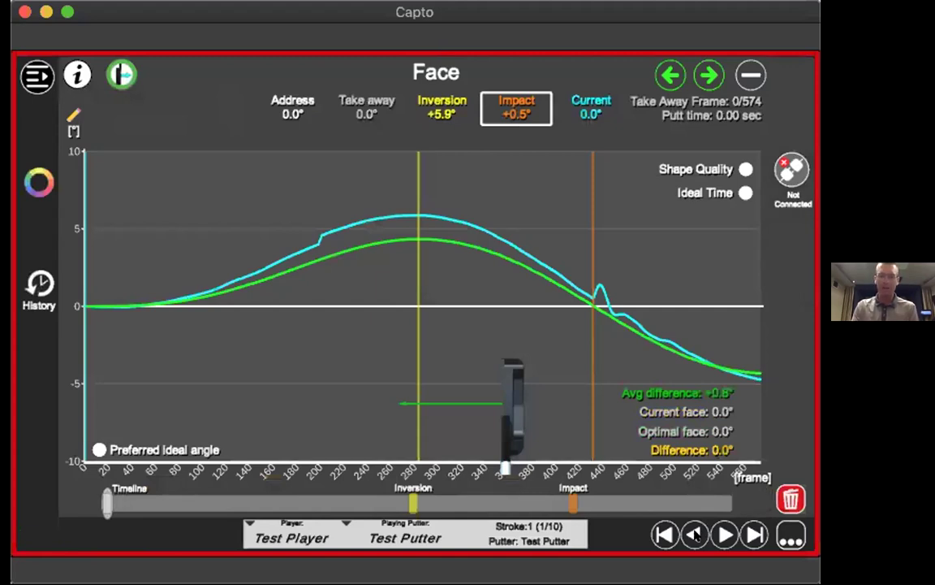
left_click(792, 533)
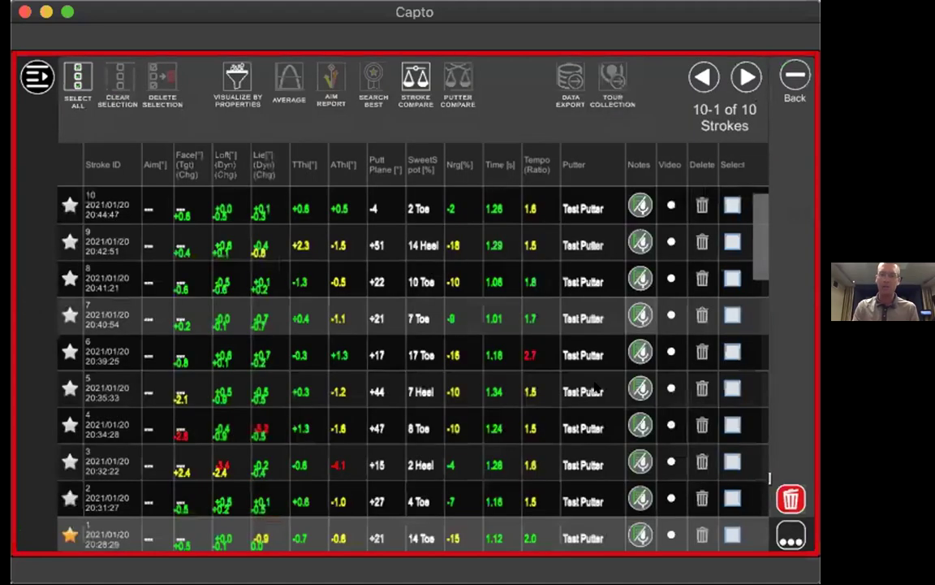
scroll(595, 388, "down", 4)
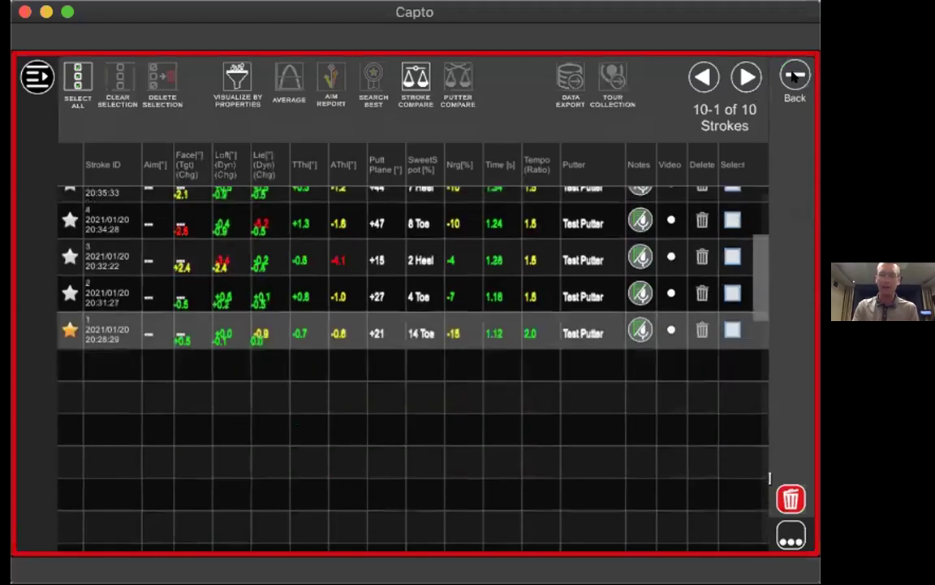
left_click(794, 75)
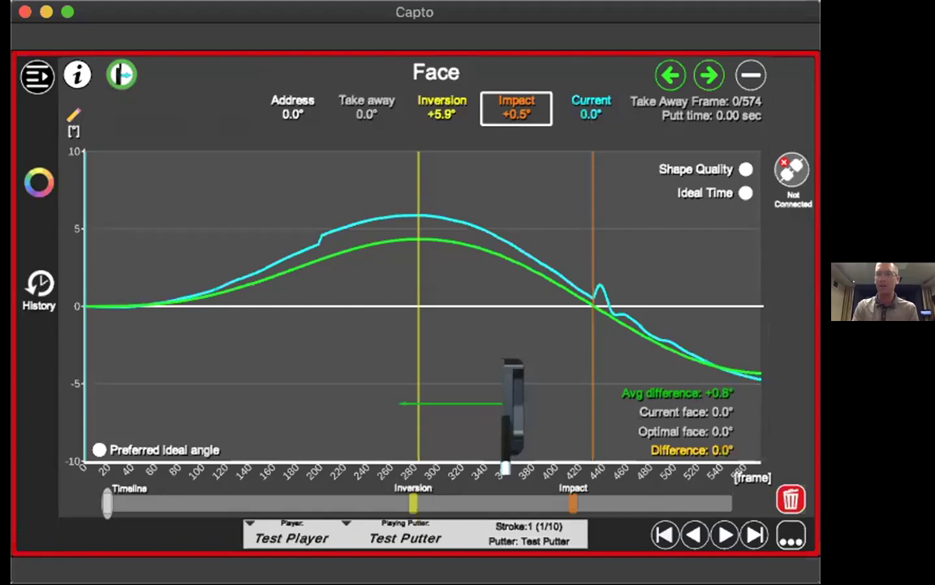
Step: Browse the Face graphs of stroke 10 and strokes 1 to 4, finishing on stroke 2
left_click(753, 535)
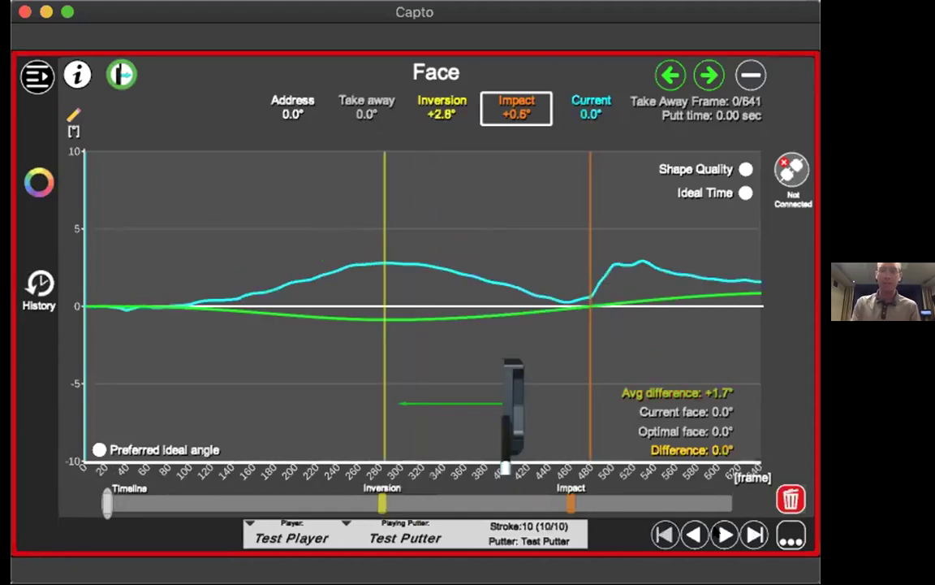
left_click(695, 534)
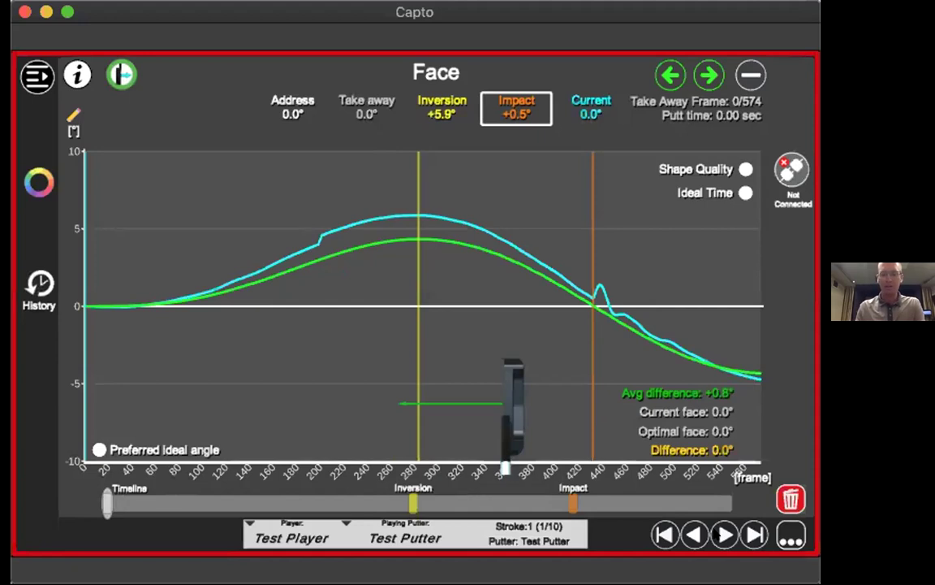
key("Right")
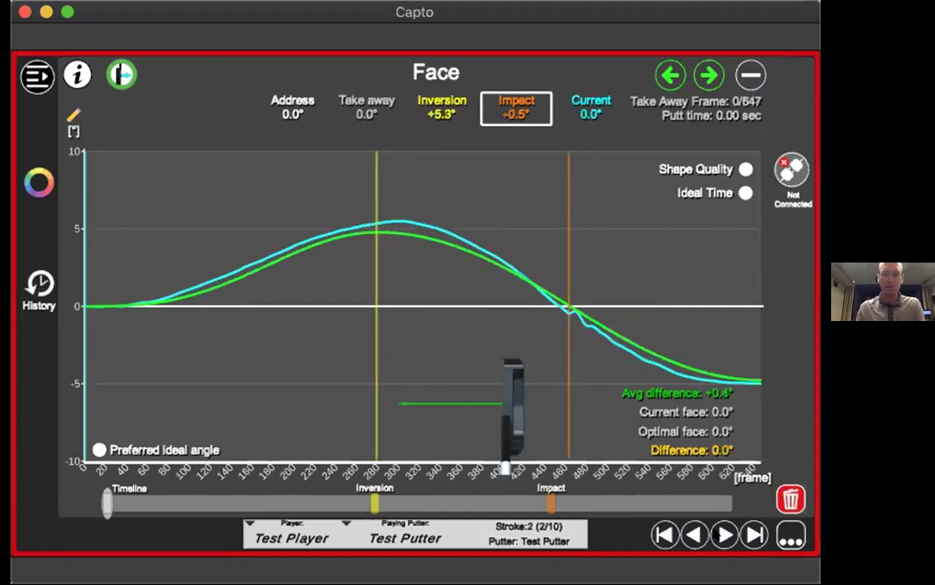
key("Right")
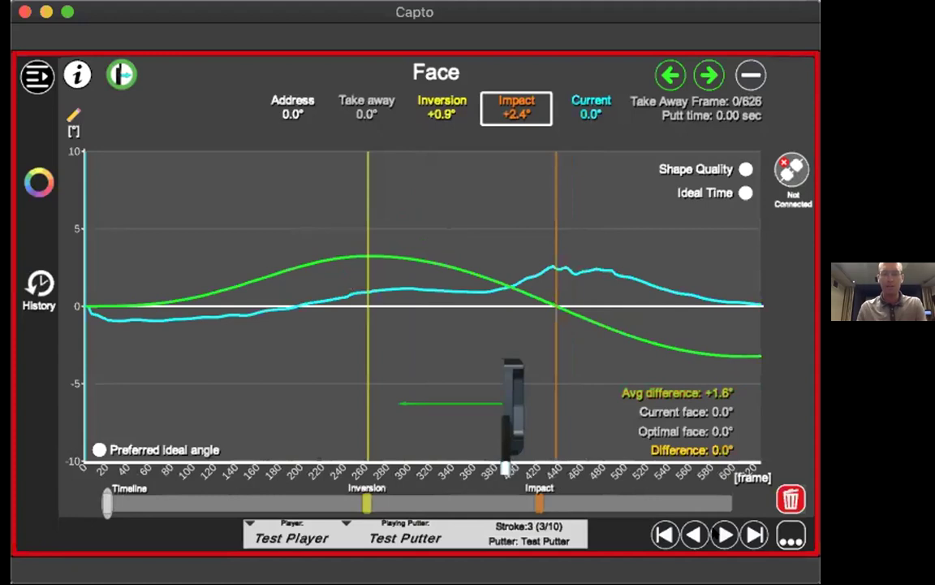
key("Right")
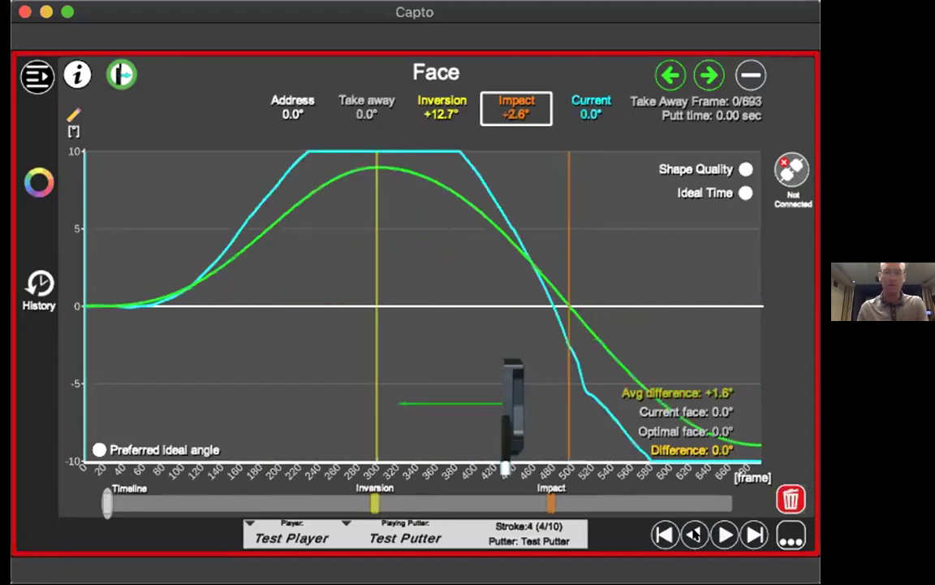
left_click(664, 534)
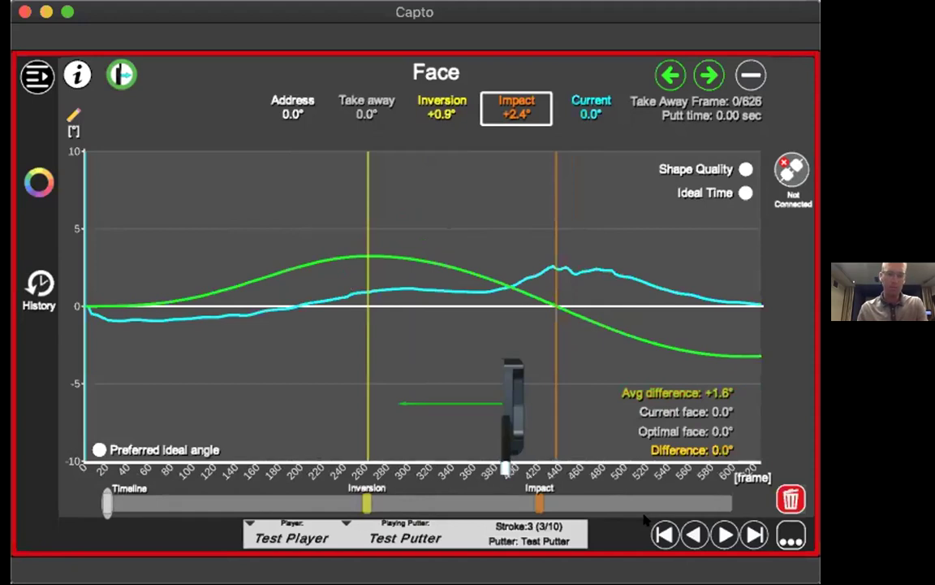
key("Left")
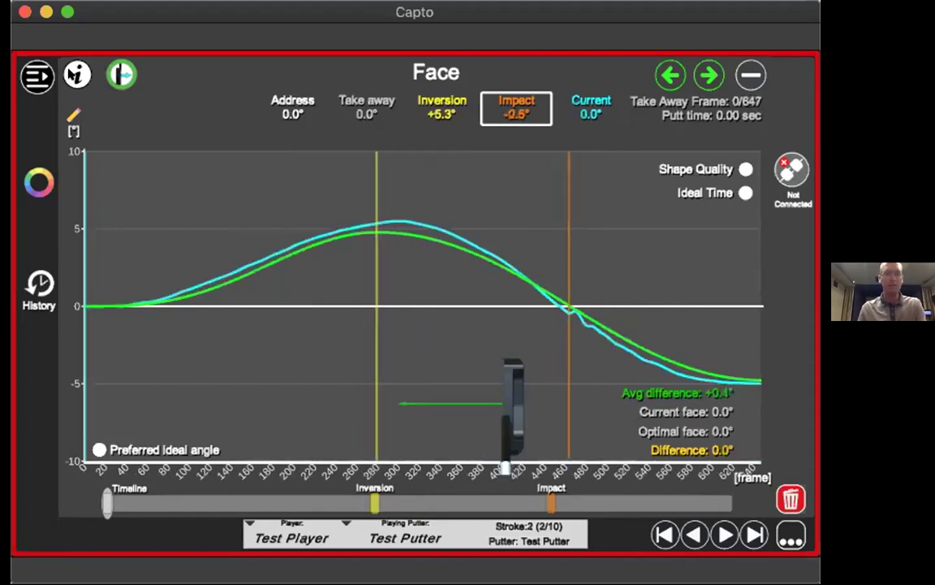
Step: Read the explanation of the Face graph, close it and try the putter face display toggle
left_click(77, 73)
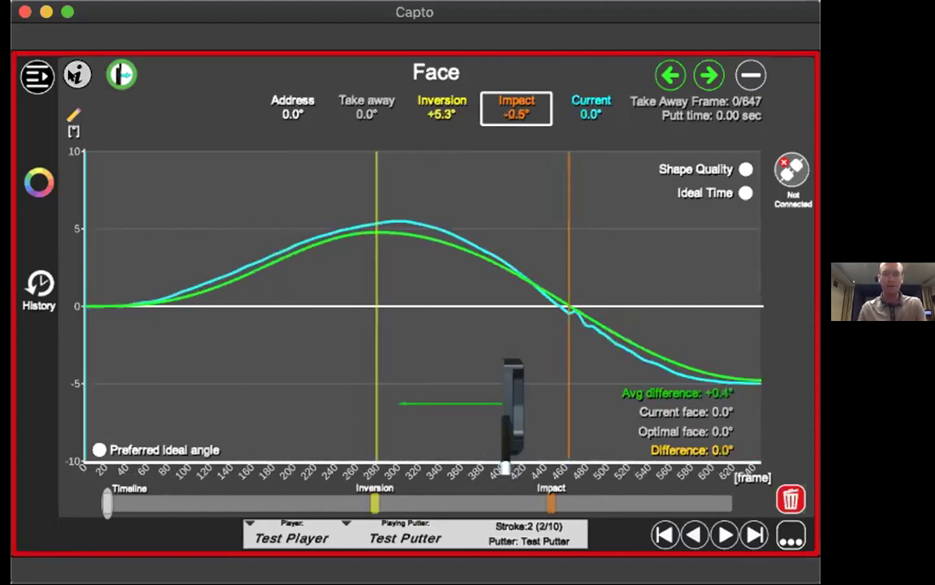
left_click(109, 157)
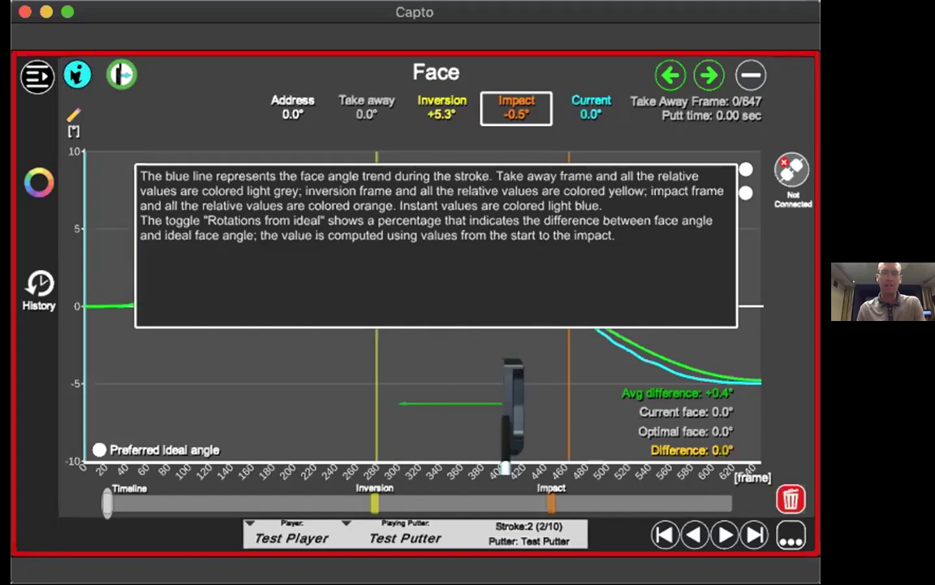
left_click(120, 74)
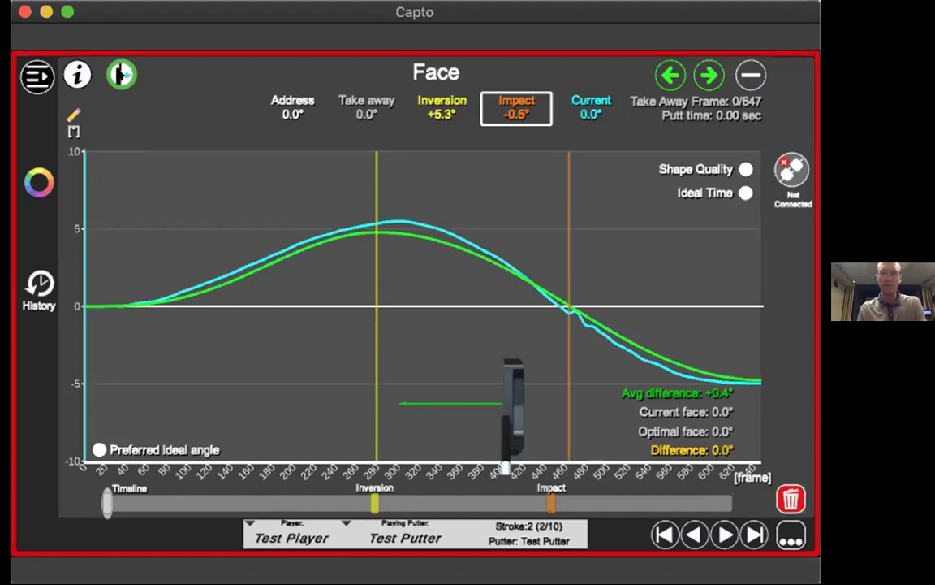
left_click(122, 75)
left_click(121, 75)
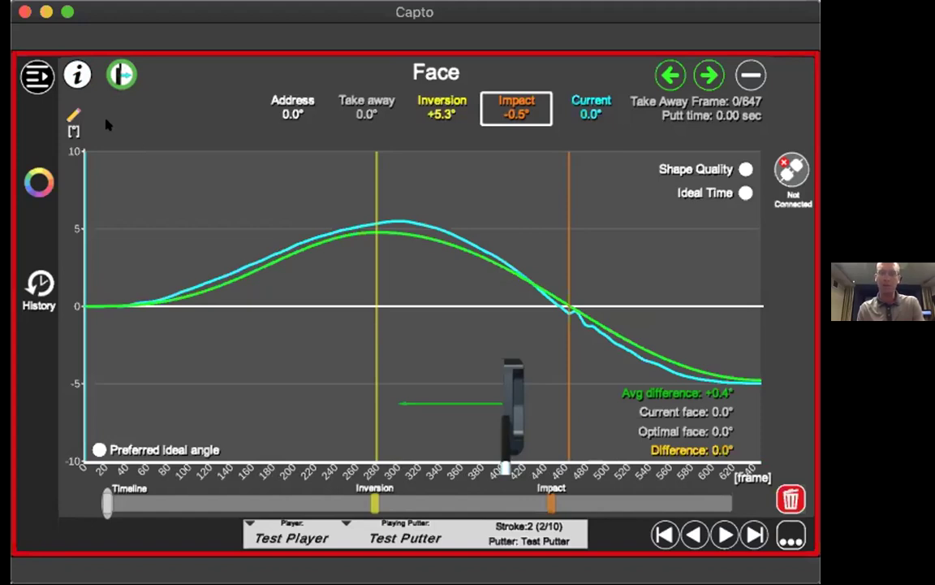
Step: Scrub the Face graph of stroke 2 from the inversion point through impact to frame 500
left_click(120, 73)
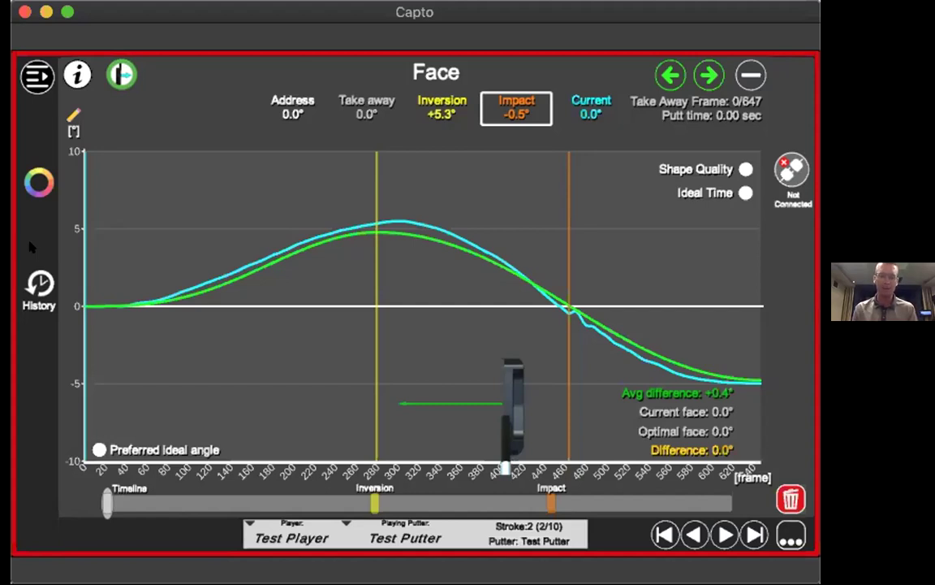
left_click(372, 501)
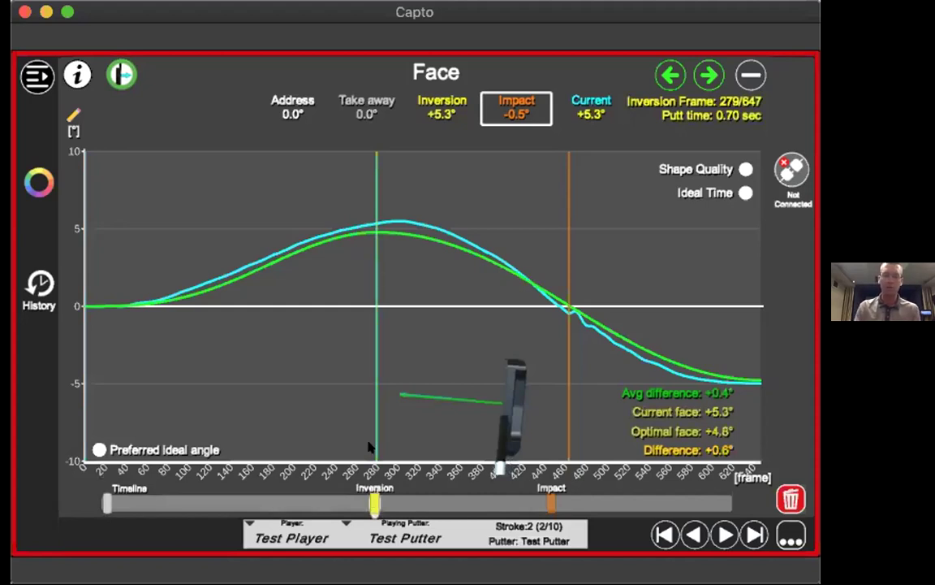
mouse_move(374, 499)
left_mouse_down()
mouse_move(399, 500)
mouse_move(390, 500)
left_mouse_up()
left_click(415, 501)
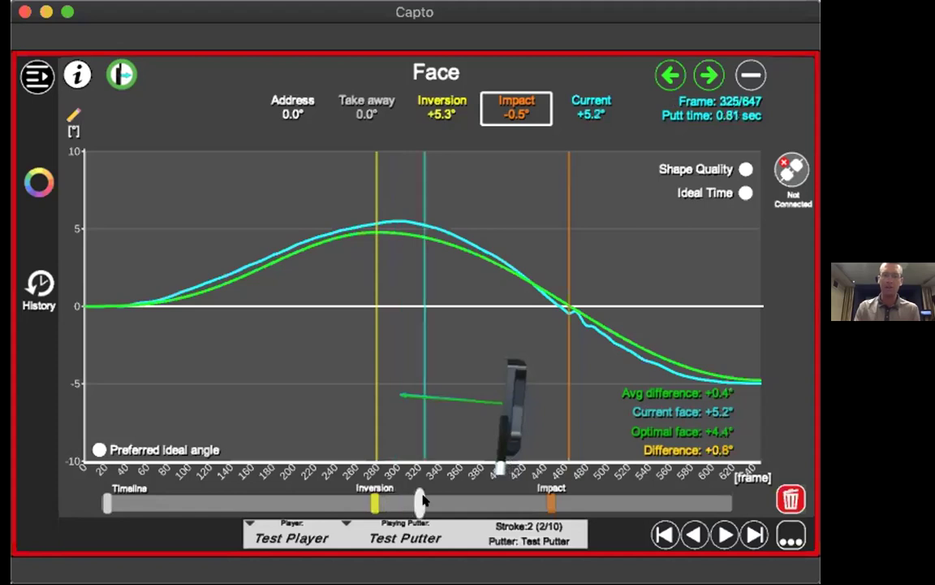
left_click(469, 502)
left_click(487, 503)
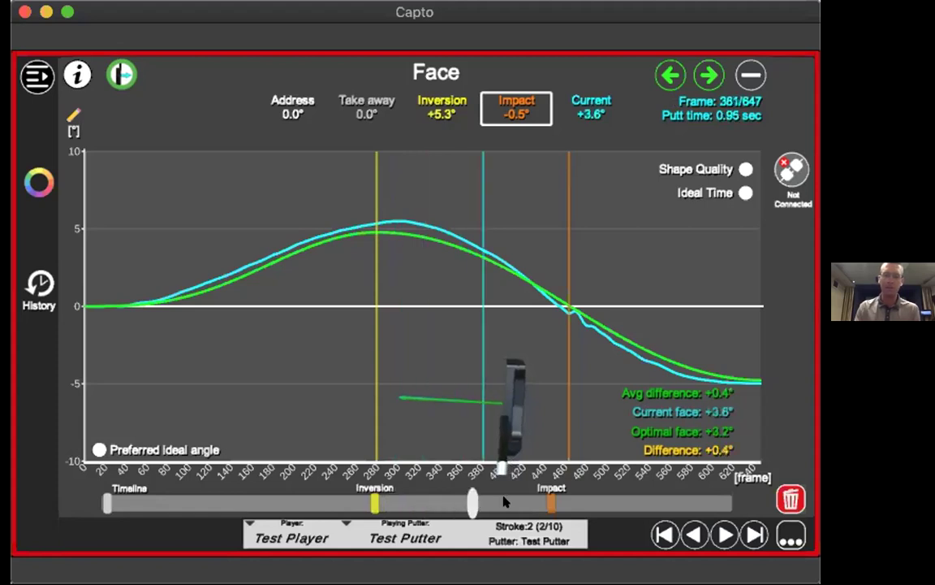
left_click(535, 504)
left_click(539, 503)
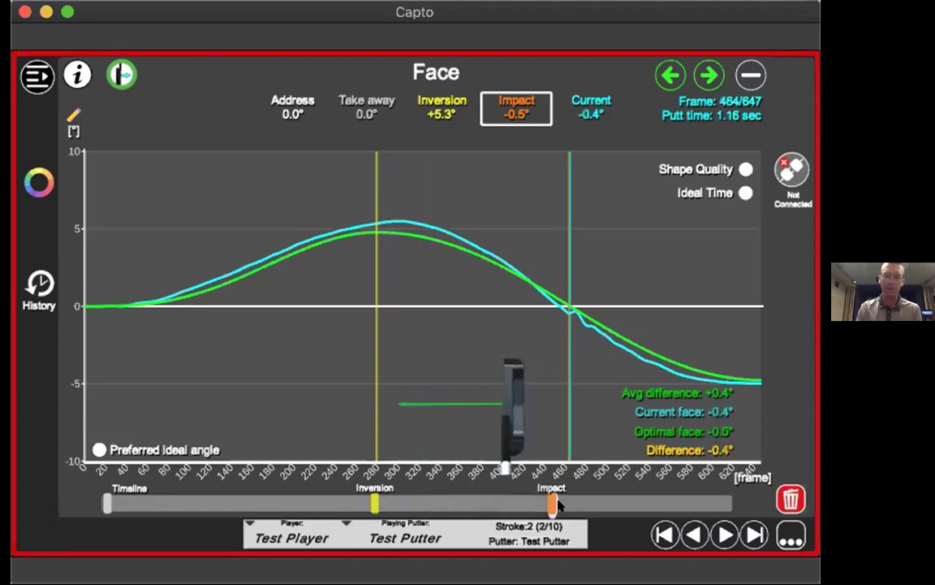
left_click(579, 504)
left_click(586, 504)
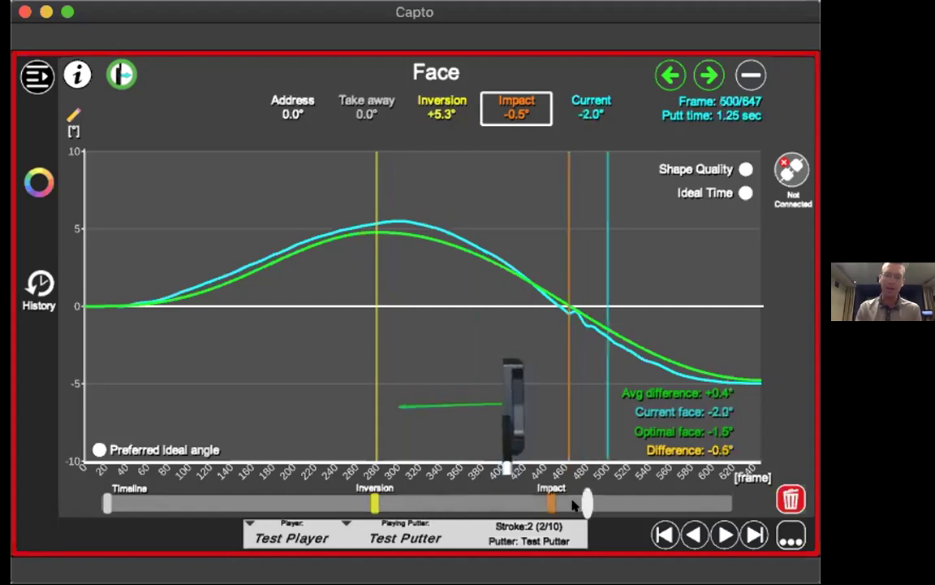
Step: Move the Face graph's timeline back to the inversion area and scrub forward to the impact frame
left_click(546, 504)
left_click(321, 503)
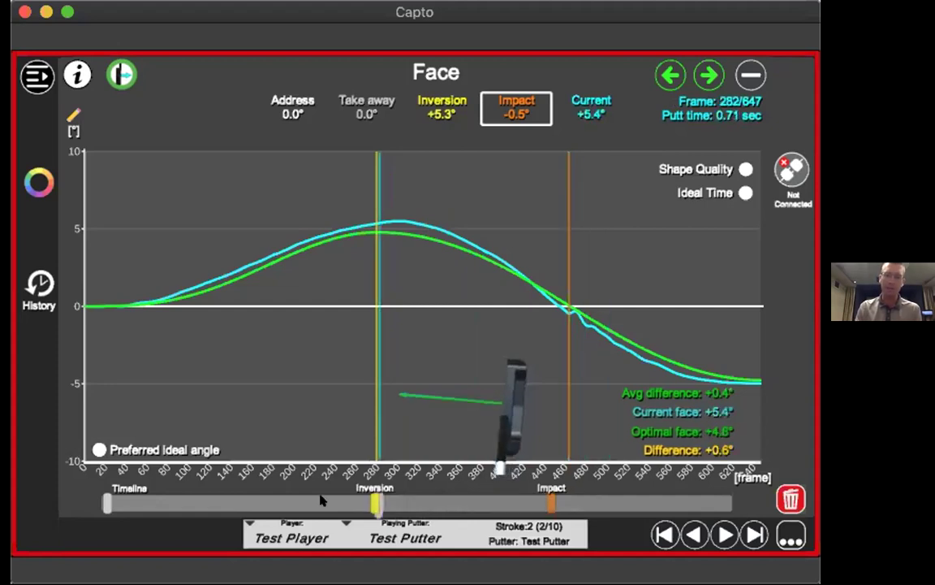
left_click(358, 503)
left_click(439, 489)
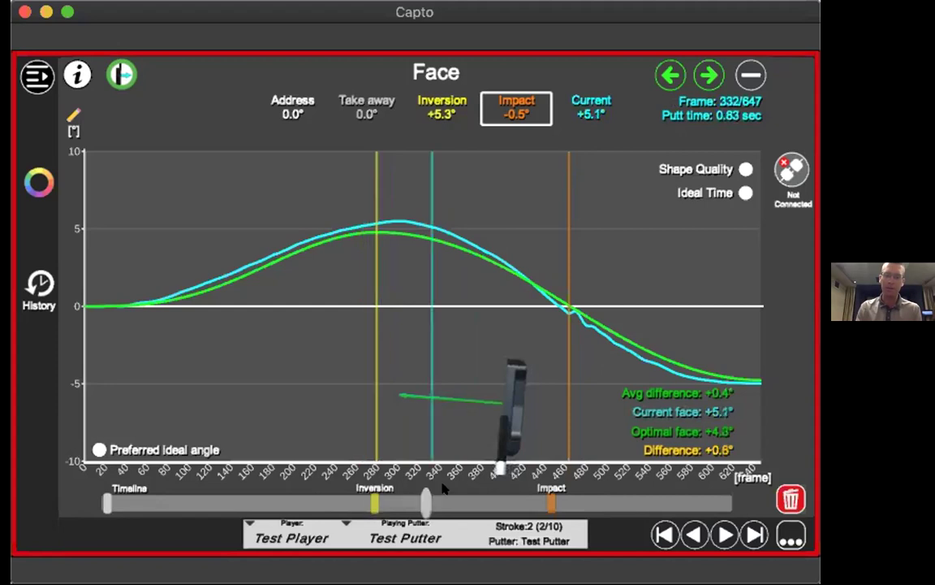
left_click(477, 497)
left_click(526, 503)
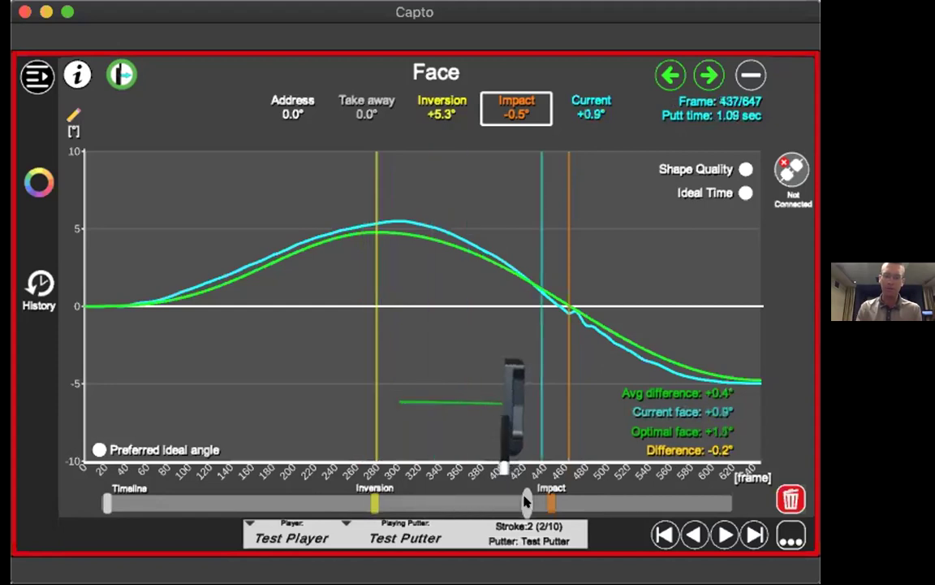
left_click(543, 503)
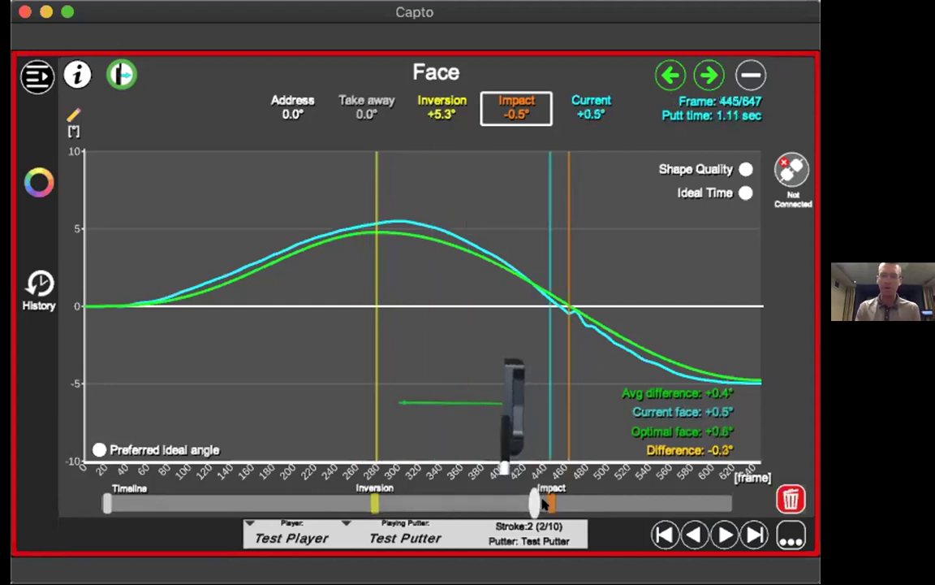
left_click(544, 503)
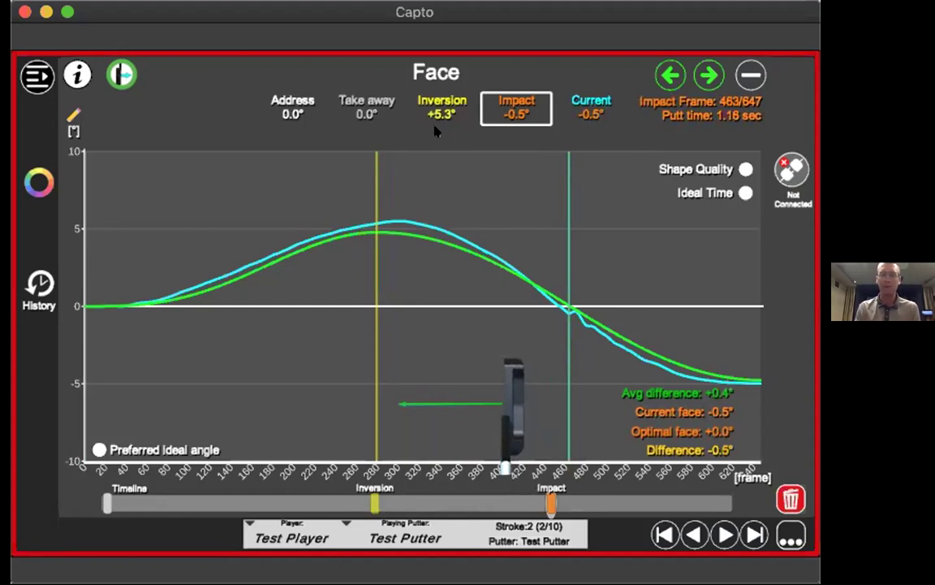
left_click(512, 126)
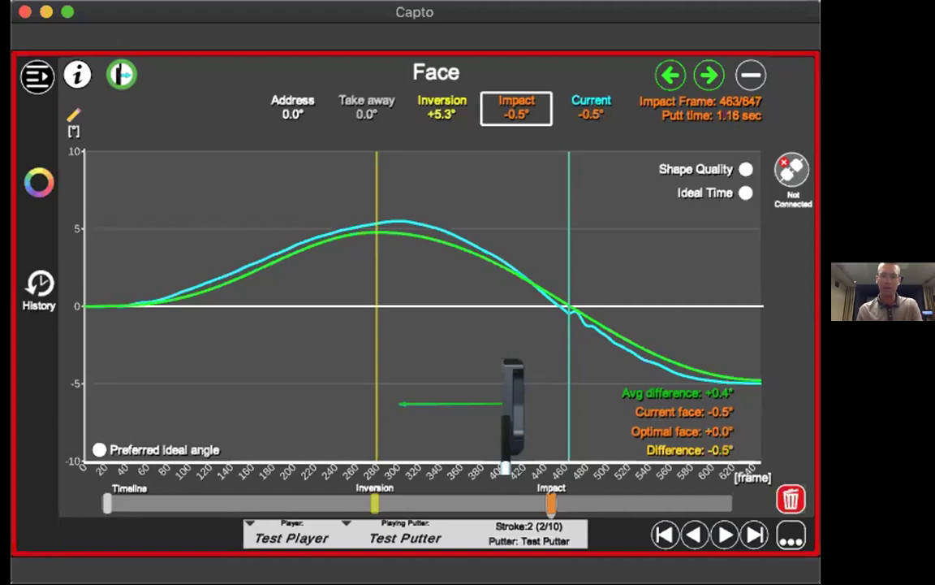
Step: Try the Shape Quality, Ideal Time and Preferred Ideal angle displays on the Face graph, leaving them switched off
left_click(745, 168)
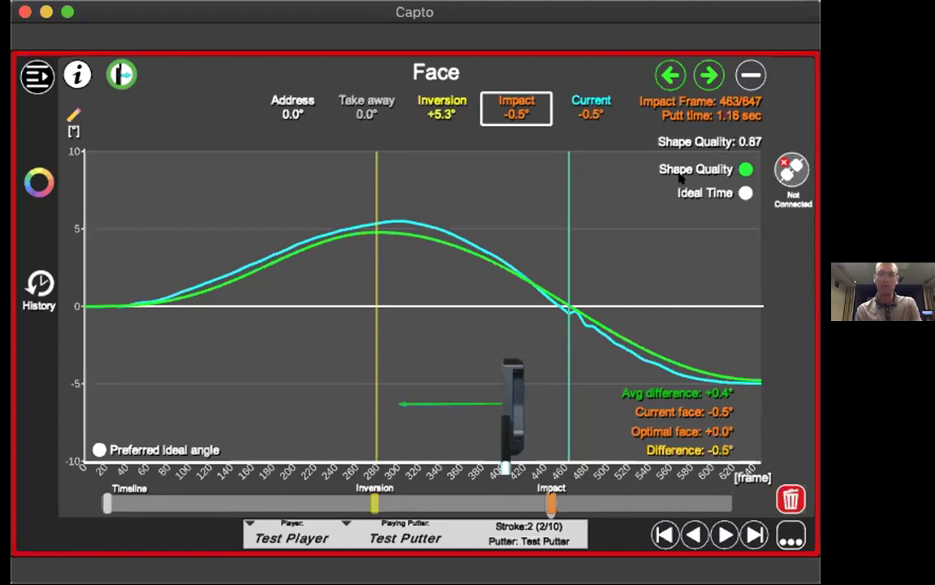
left_click(745, 169)
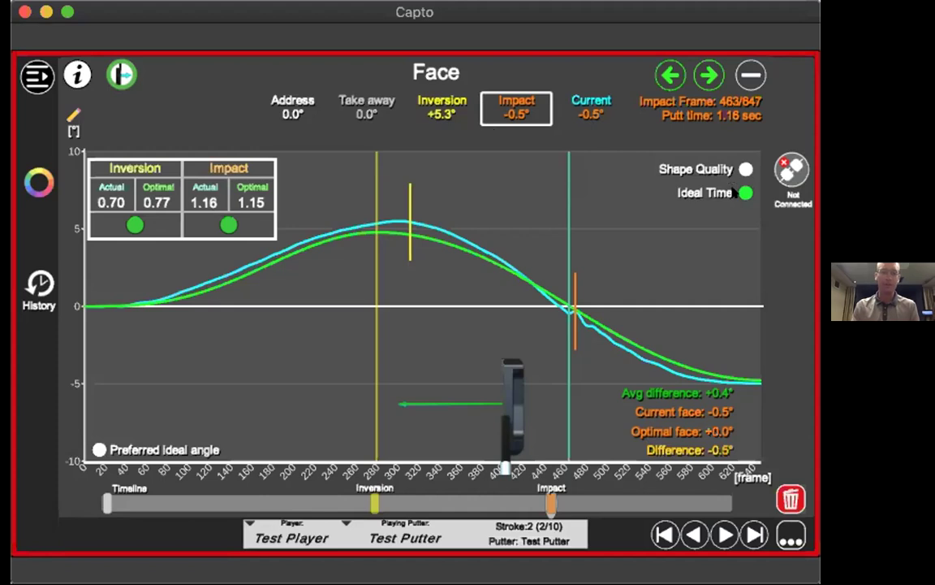
left_click(99, 450)
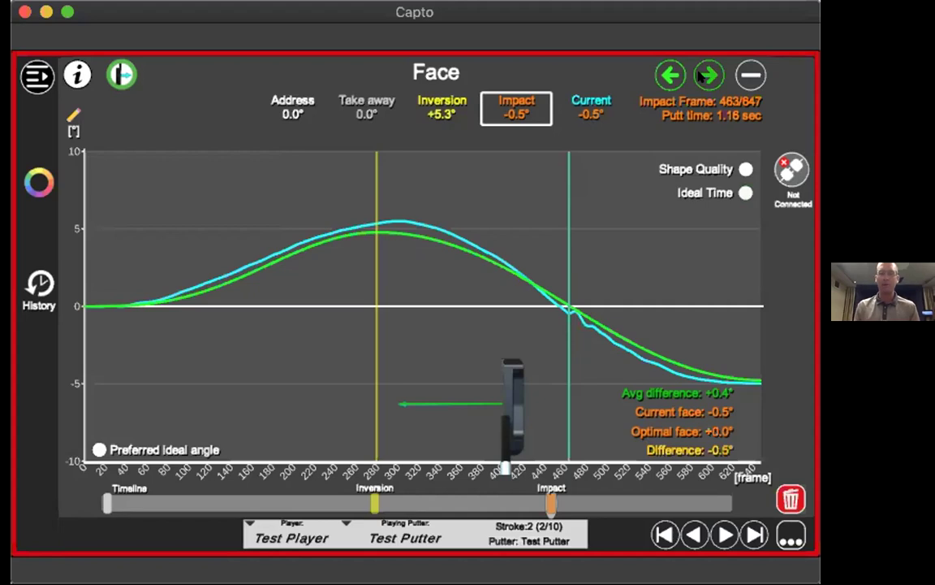
Step: Open the Loft graph of stroke 2, return to it through the Lab overview and look at its explanation
key("Down")
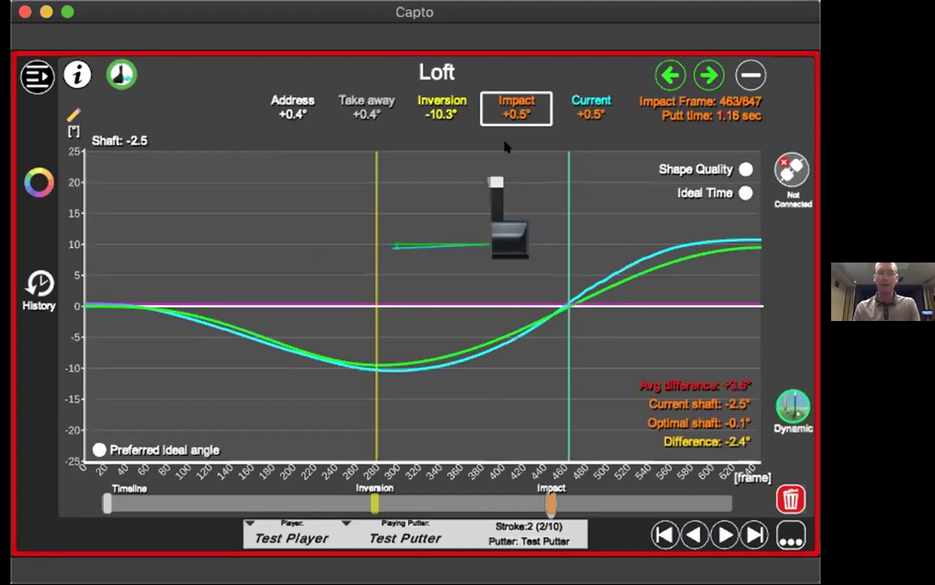
left_click(458, 132)
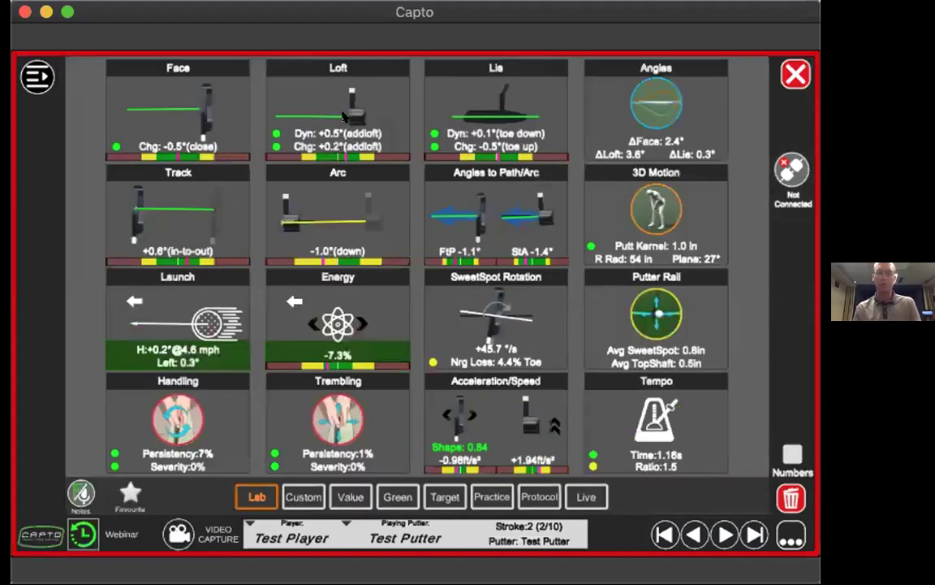
left_click(344, 117)
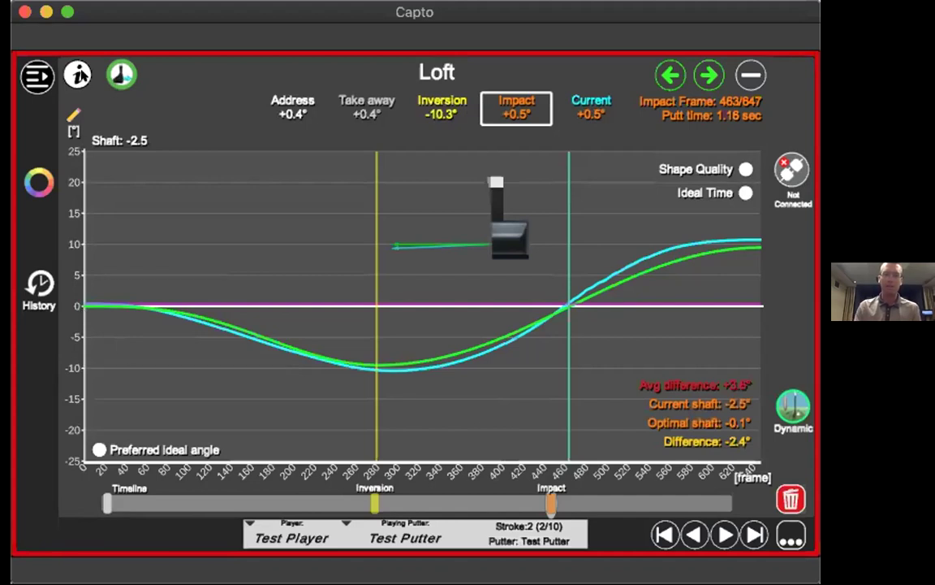
left_click(79, 74)
left_click(78, 74)
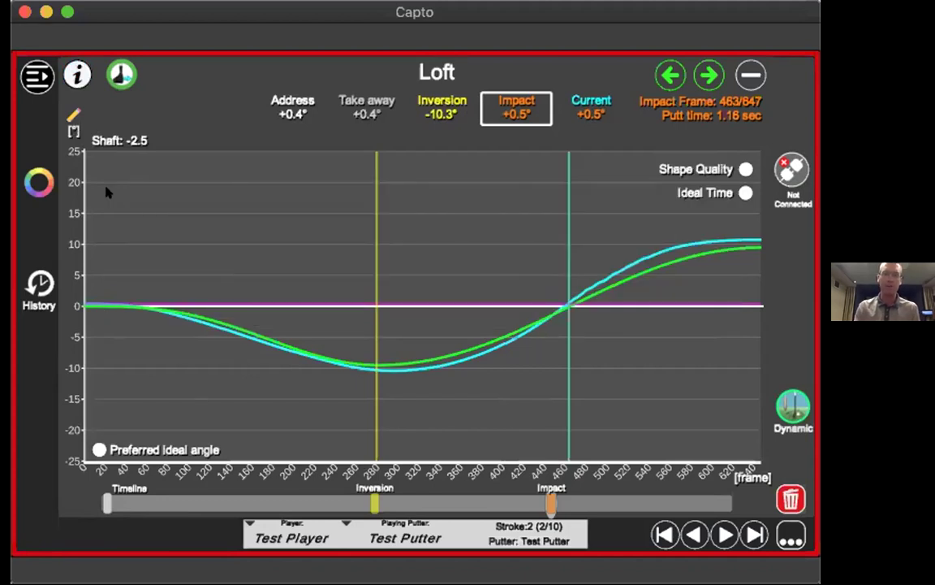
Step: Set the Loft graph's maximum Y value to 15
left_click(68, 111)
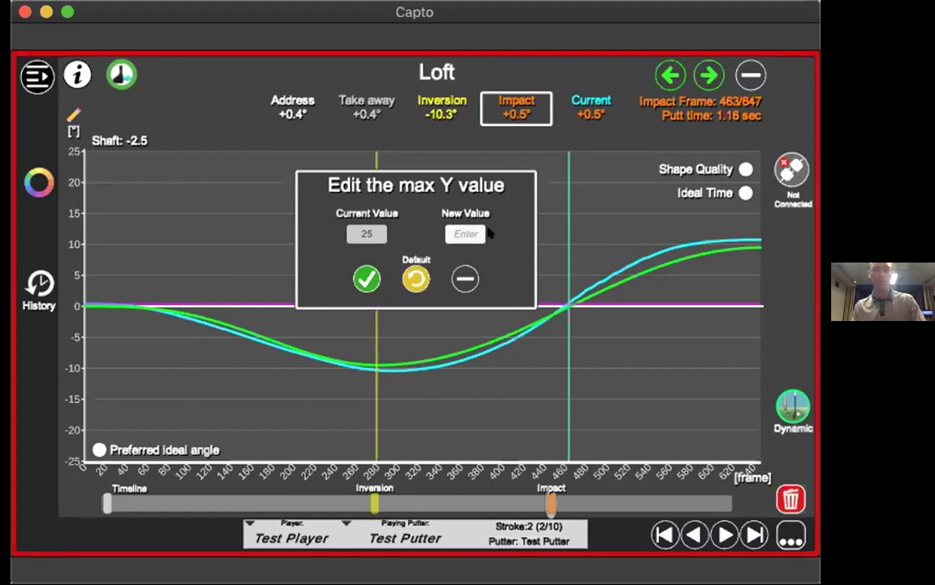
type("18")
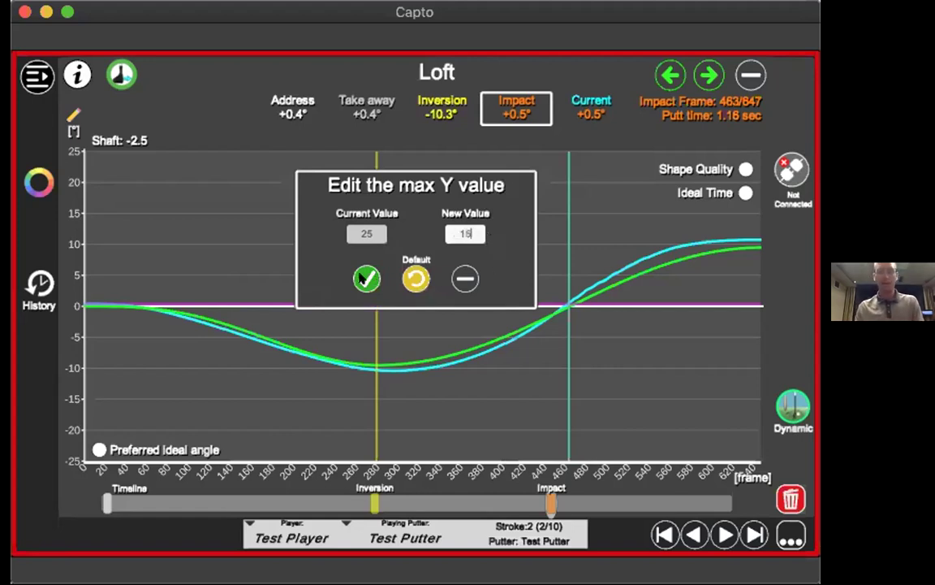
left_click(365, 278)
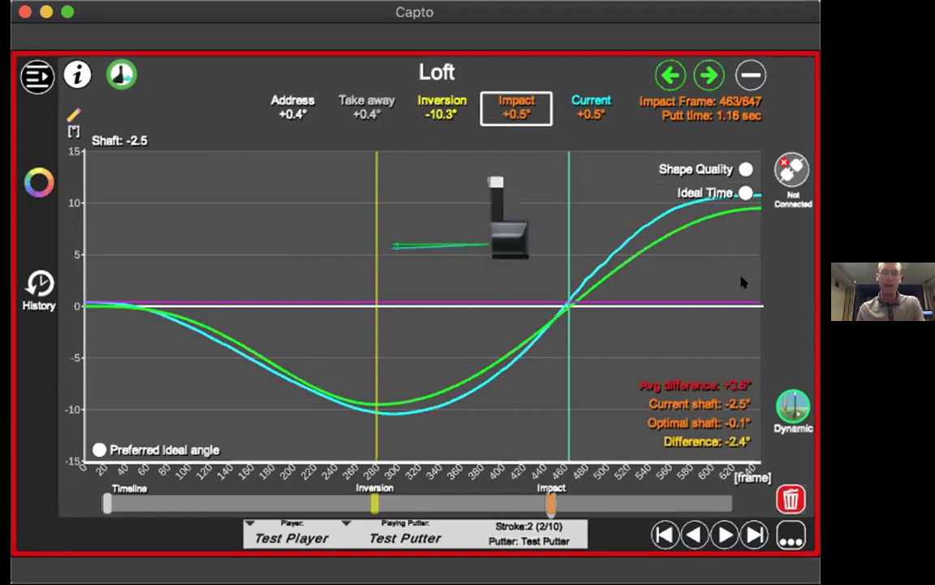
Step: Set the Loft graph's maximum Y value to 25
left_click(73, 116)
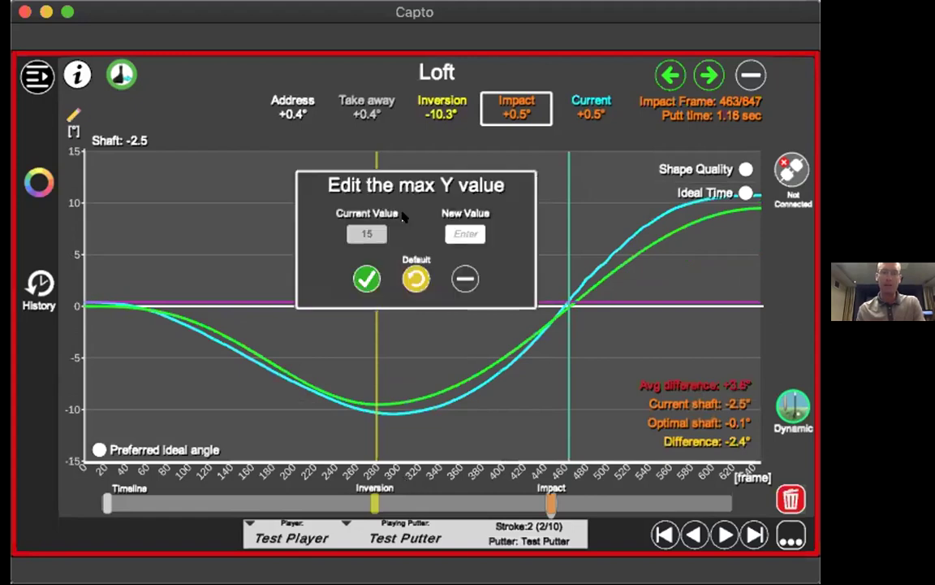
left_click(469, 233)
type("2")
type("8")
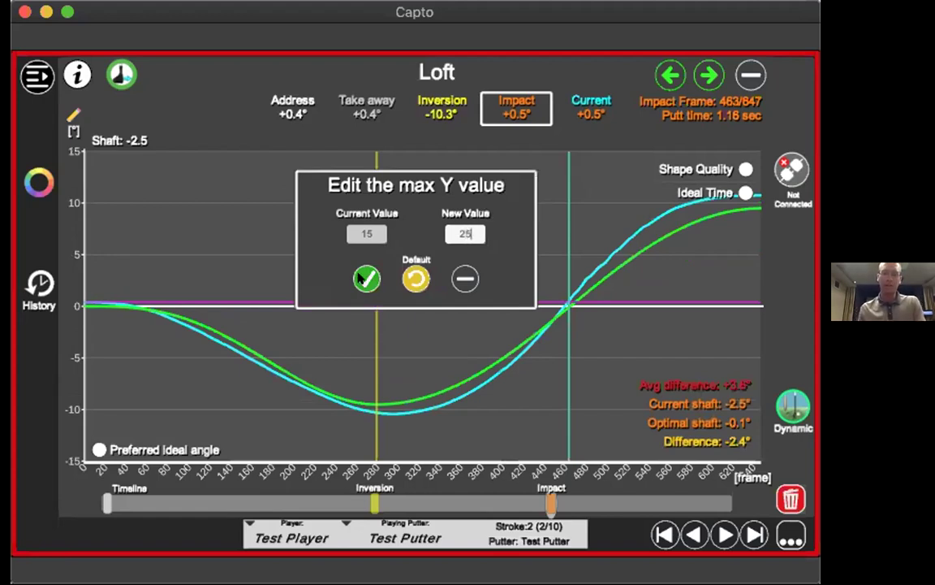
left_click(364, 279)
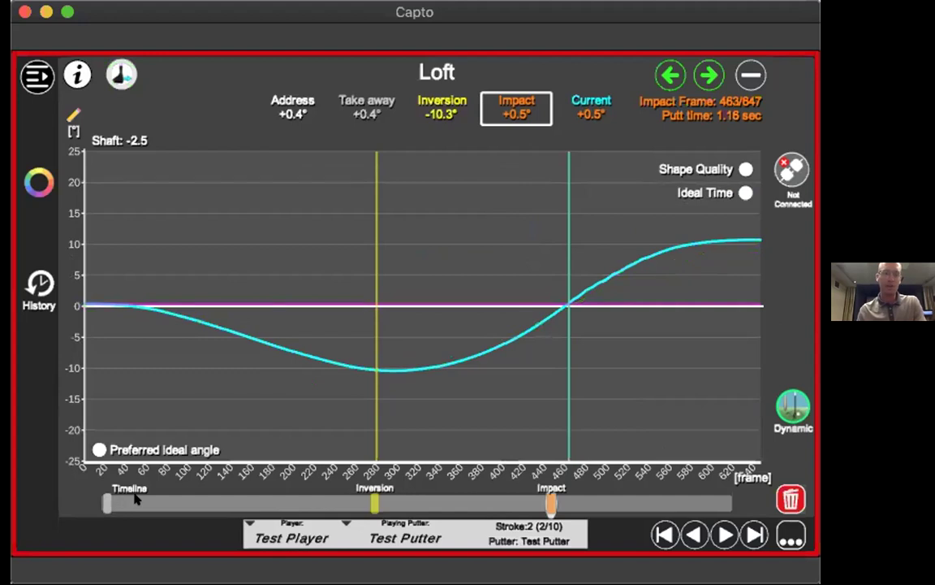
Step: Scrub the Loft graph without the putter and optimal curve from take away through inversion to impact
left_click(108, 502)
mouse_move(107, 502)
left_mouse_down()
mouse_move(198, 486)
mouse_move(271, 502)
left_mouse_up()
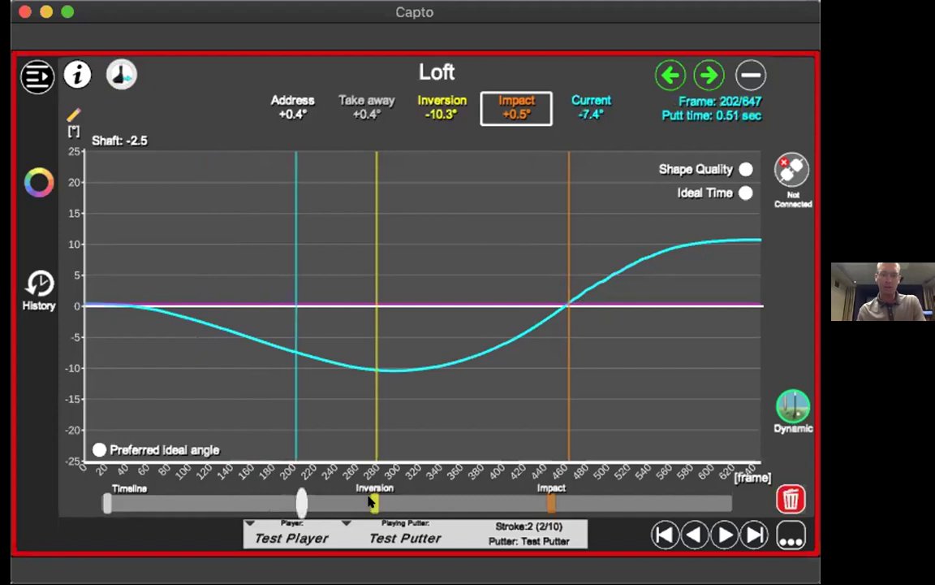
left_click(369, 380)
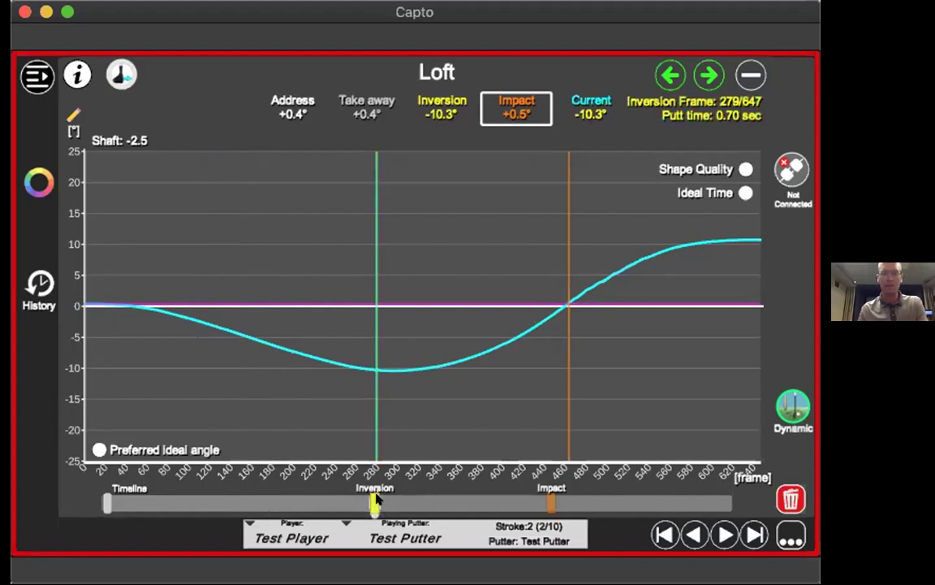
mouse_move(376, 503)
left_mouse_down()
mouse_move(512, 485)
mouse_move(548, 505)
left_mouse_up()
left_click(550, 505)
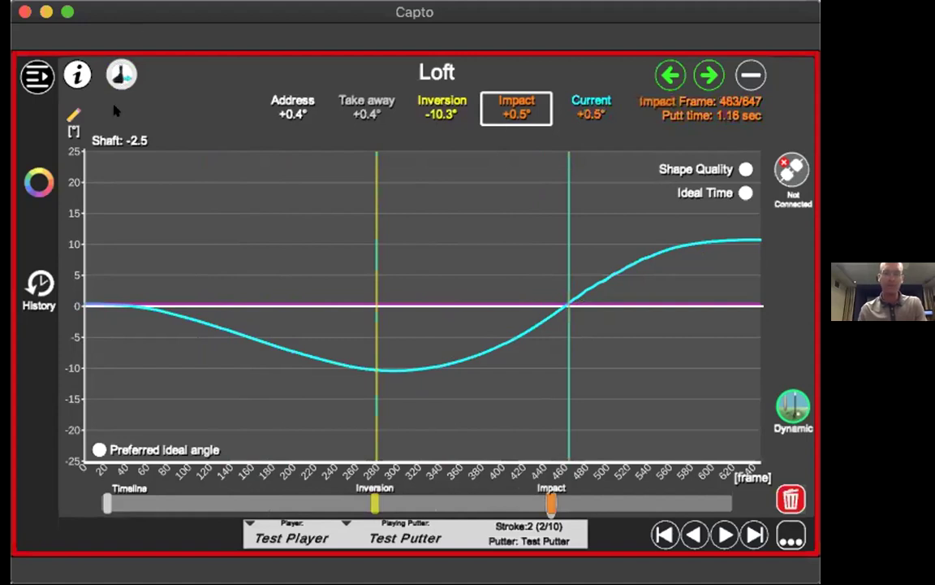
Step: Show the putter and optimal curve on the Loft graph and scrub from the stroke's start past impact to frame 612
left_click(120, 78)
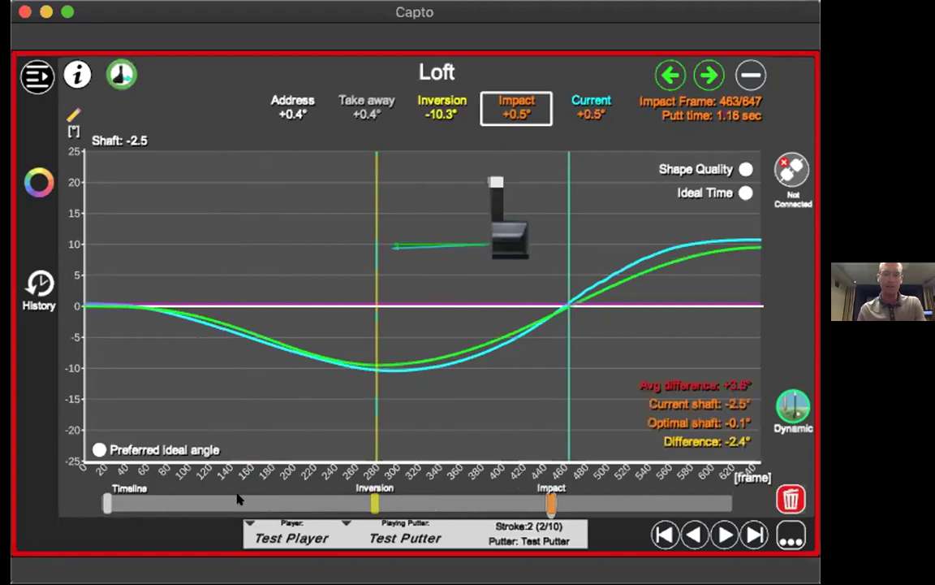
left_click_drag(238, 499, 102, 489)
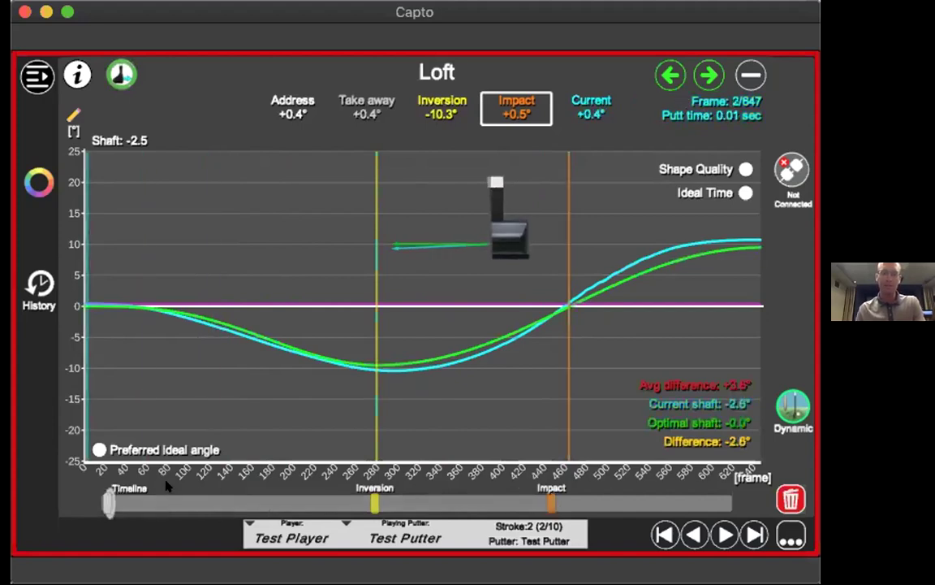
mouse_move(167, 485)
left_mouse_down()
mouse_move(280, 476)
mouse_move(571, 501)
left_mouse_up()
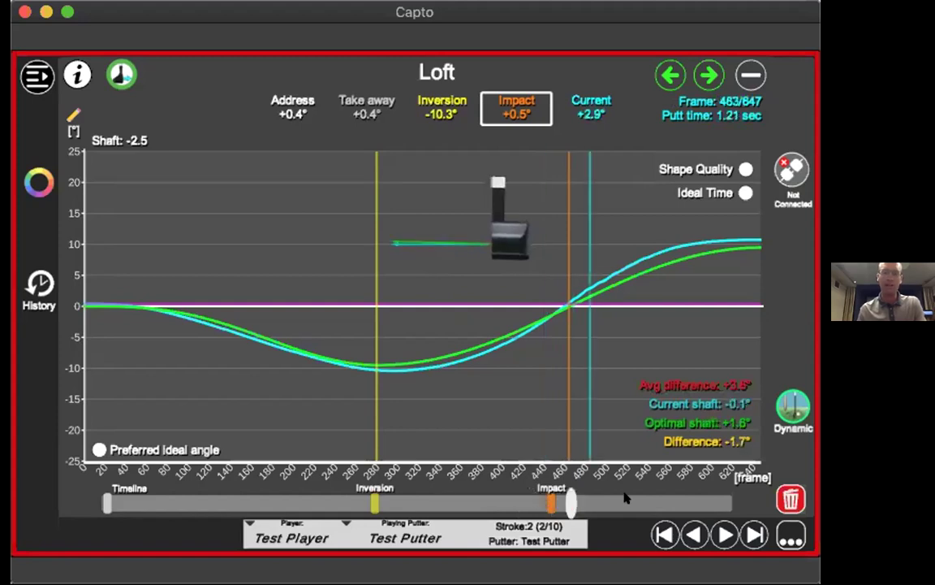
left_click(641, 501)
left_click(695, 500)
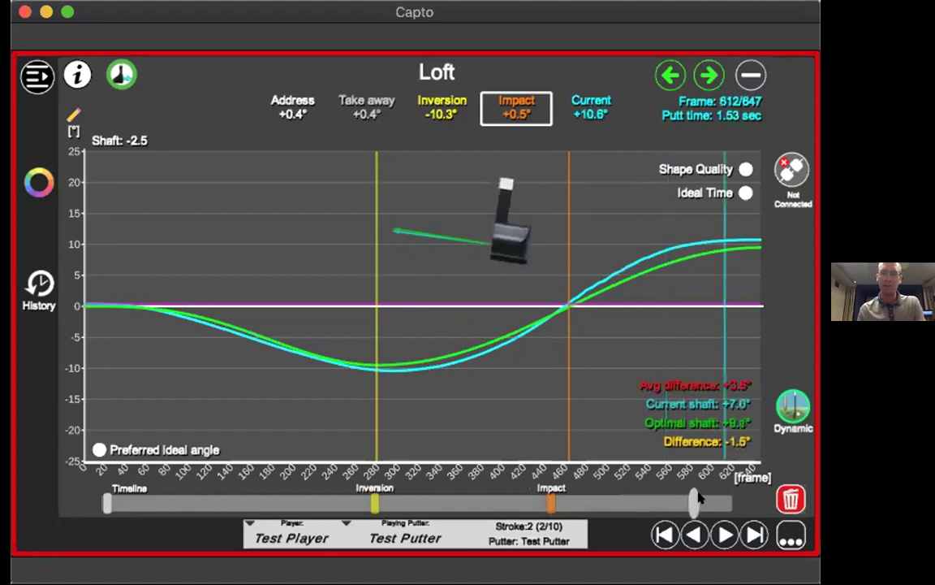
Step: Advance the Loft graph frame by frame to frame 623
key("Right")
key("Right")
key("Right")
key("Right")
key("Right")
key("Right")
key("Right")
key("Right")
key("Right")
key("Right")
key("Right")
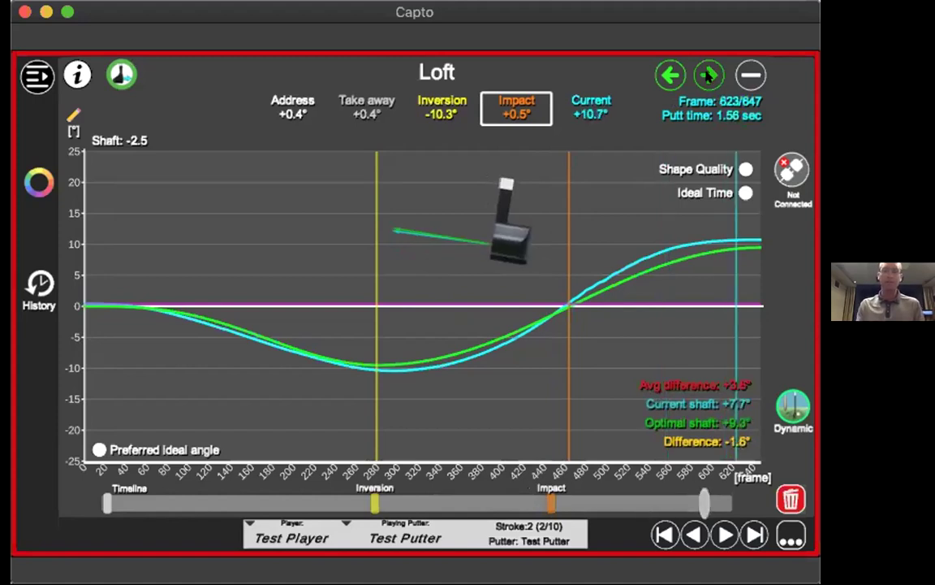
Step: Open the Lie graph of stroke 2 and move its timeline back to the take away frame
key("Down")
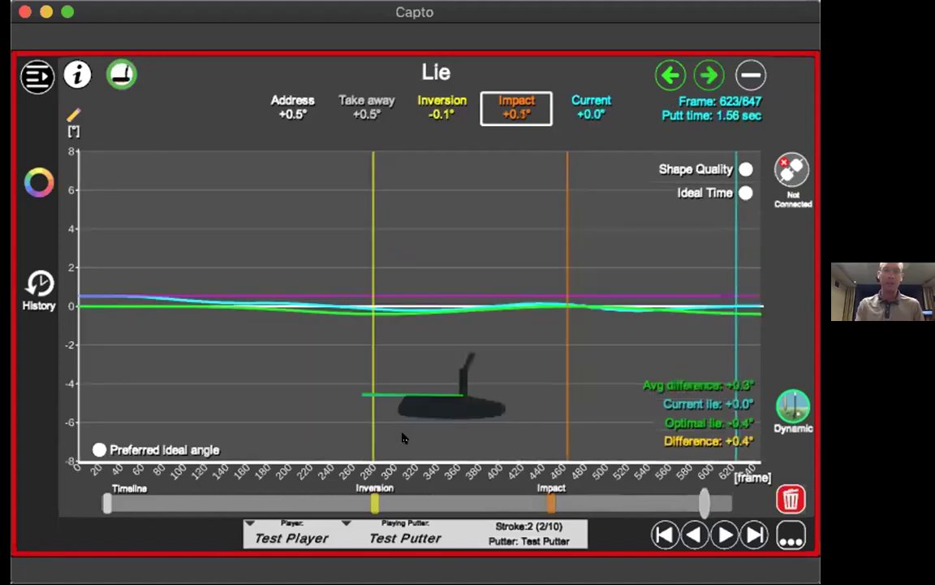
left_click(107, 503)
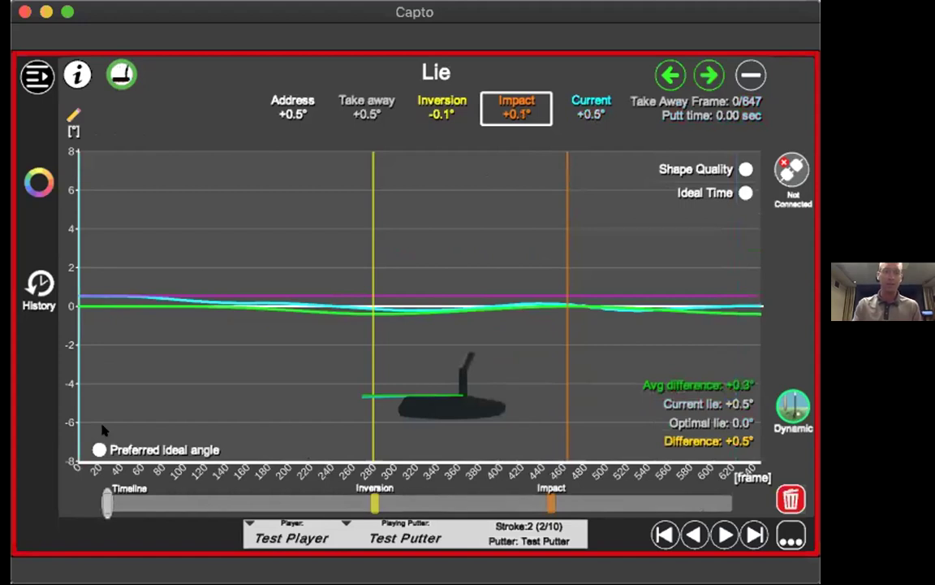
Step: Scrub the Lie graph of stroke 2 from take away through inversion to the impact frame
left_click_drag(105, 502, 532, 505)
mouse_move(639, 517)
left_mouse_down()
mouse_move(120, 517)
mouse_move(201, 521)
left_mouse_up()
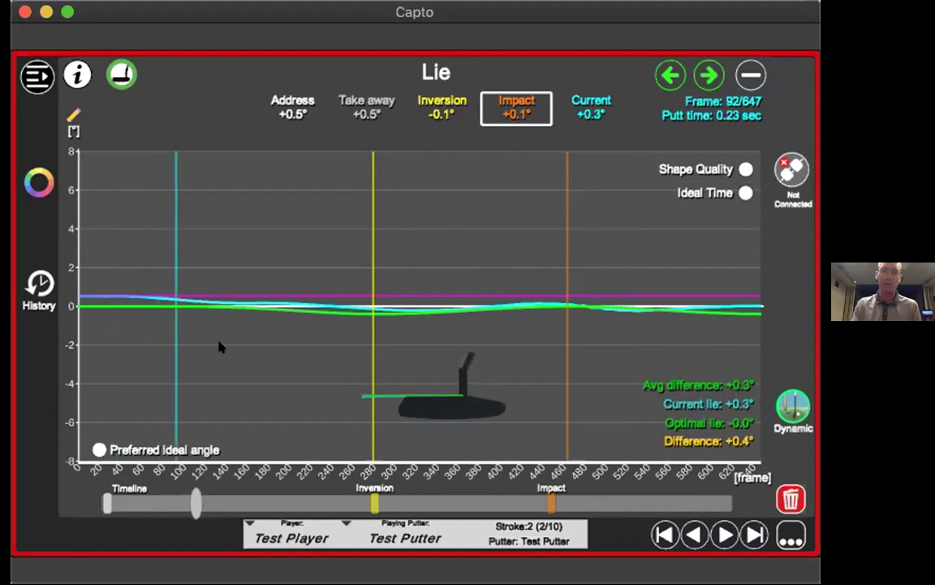
left_click(189, 302)
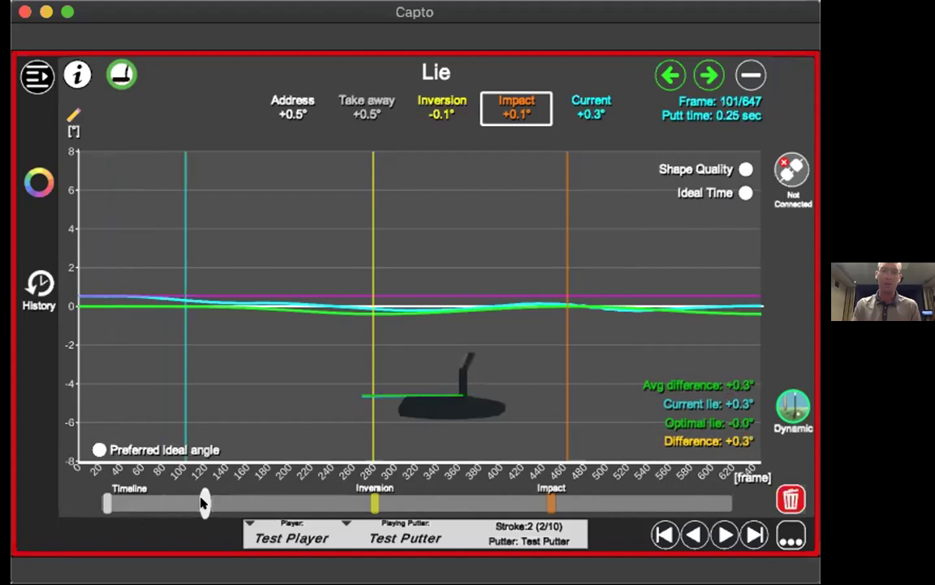
left_click_drag(205, 503, 395, 487)
left_click_drag(408, 485, 556, 489)
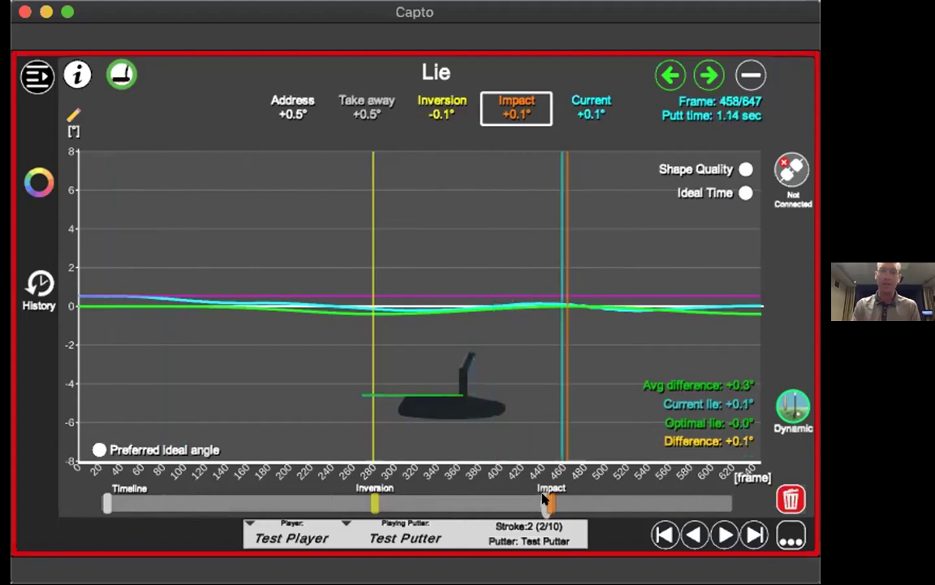
left_click(517, 108)
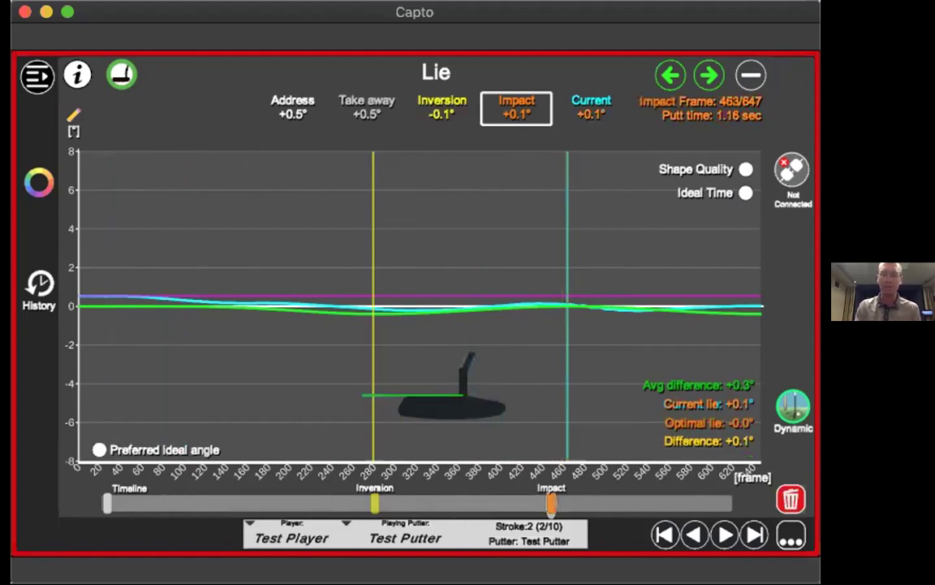
Step: Compare the Dynamic and Change modes on the Lie graph and leave it set to Change
left_click(795, 403)
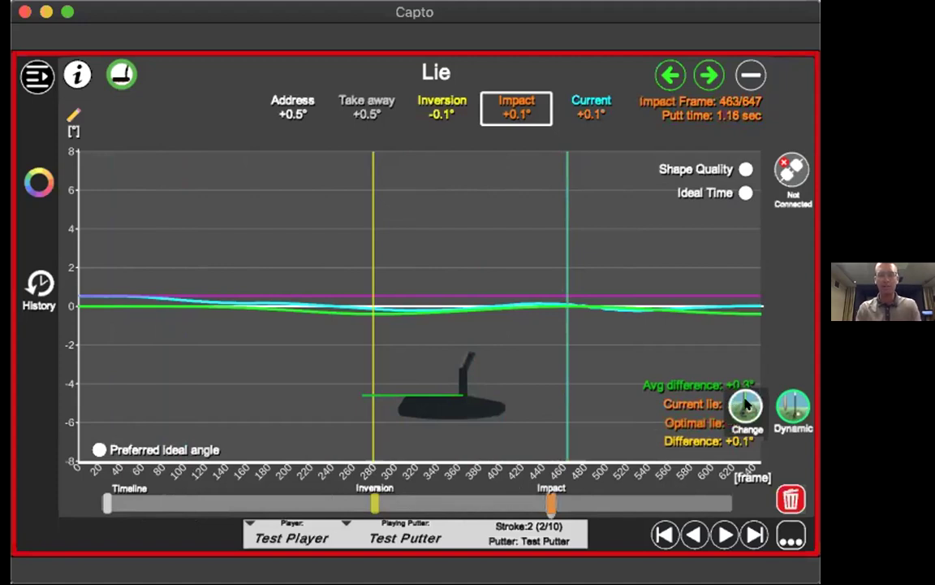
left_click(746, 403)
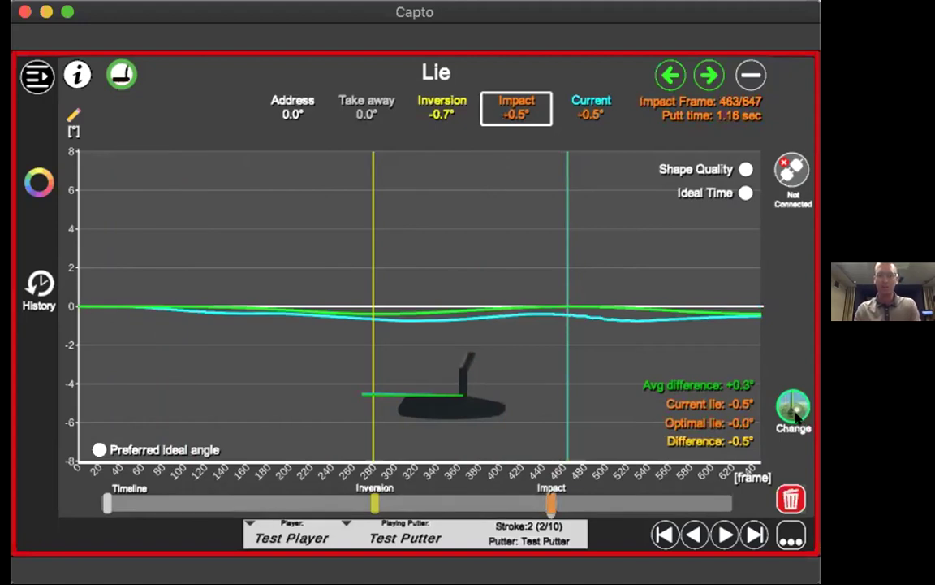
mouse_move(747, 404)
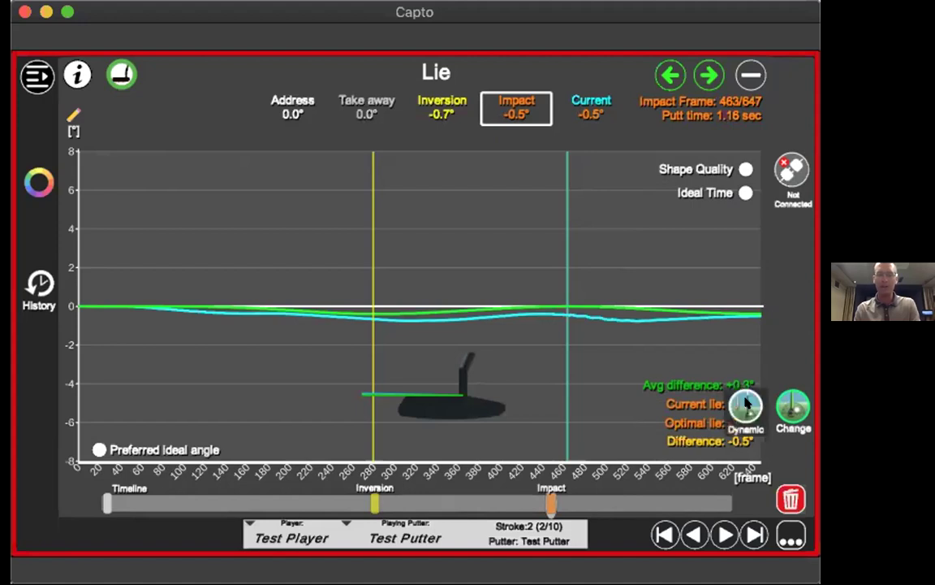
left_click(747, 404)
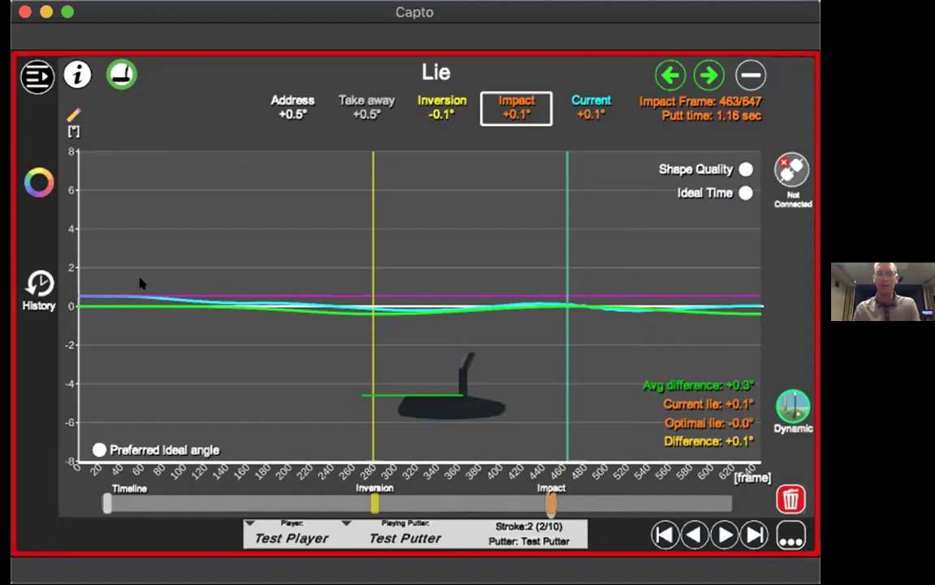
left_click(785, 404)
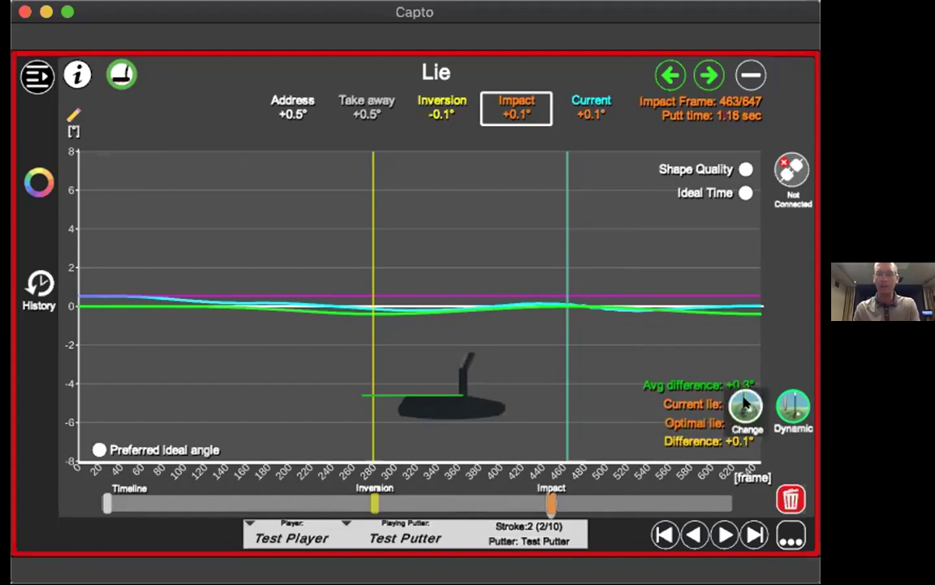
left_click(744, 403)
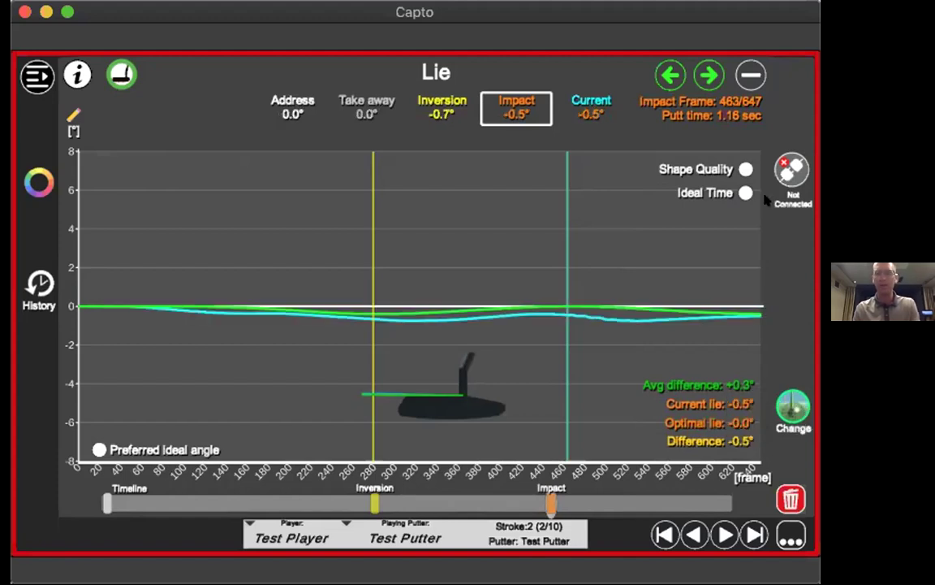
Step: Show the differences from ideal on the Angles graph and move its timeline to the inversion frame
left_click(709, 77)
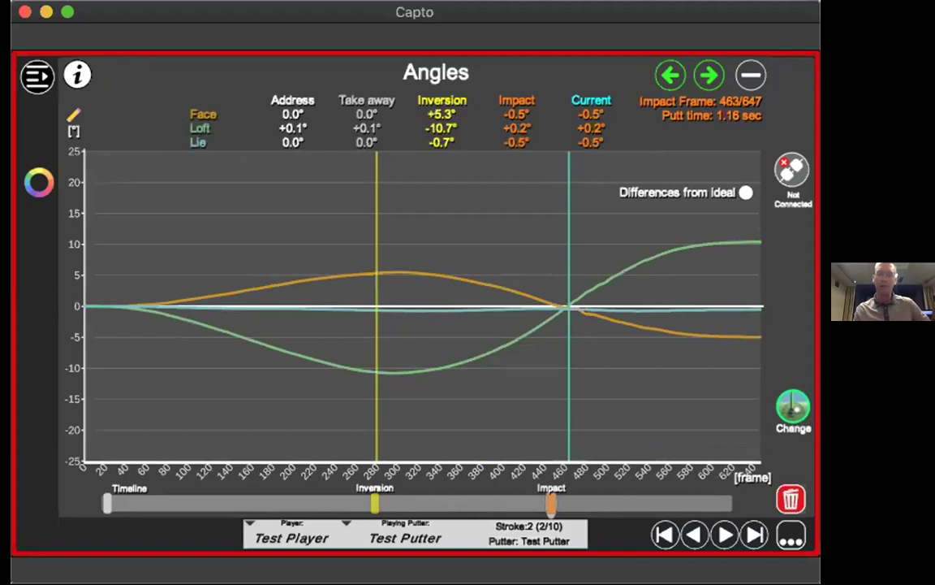
left_click(745, 192)
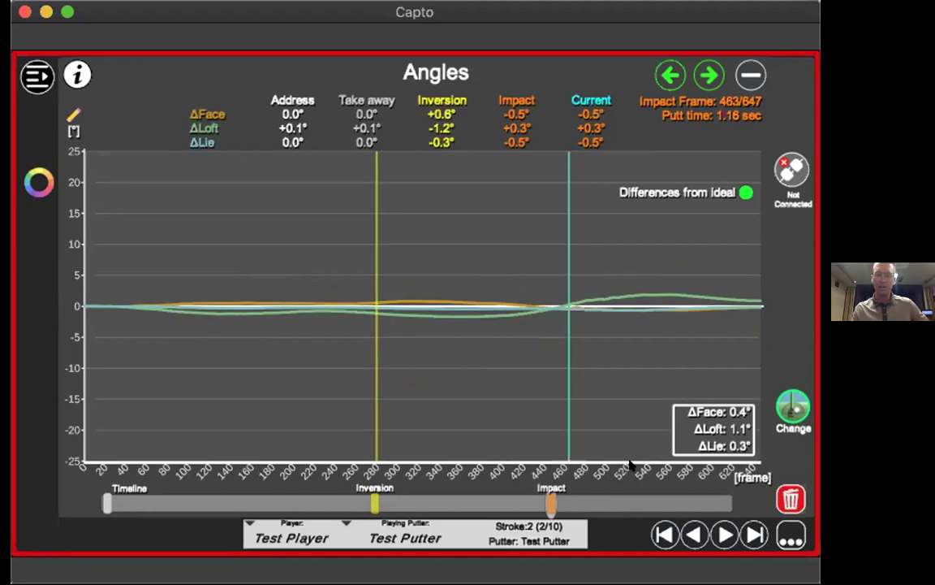
left_click_drag(110, 501, 376, 503)
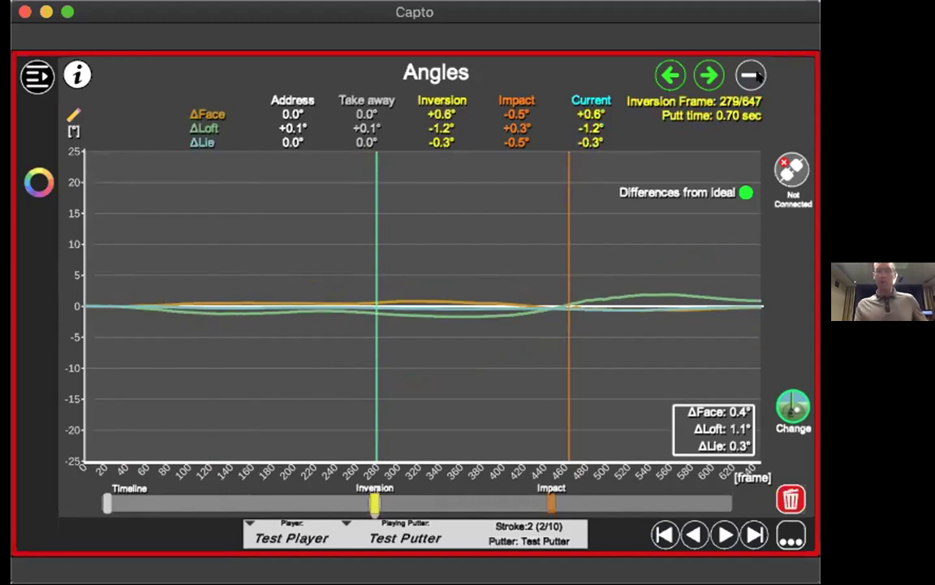
left_click(752, 75)
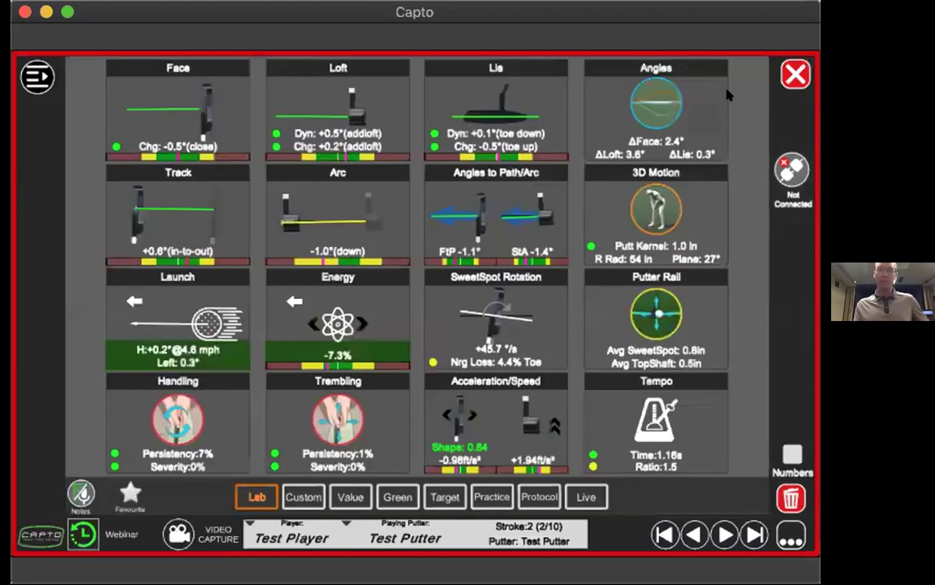
Step: Open the Track view of stroke 2 and compare its path and track curves, leaving only Path shown
left_click(186, 211)
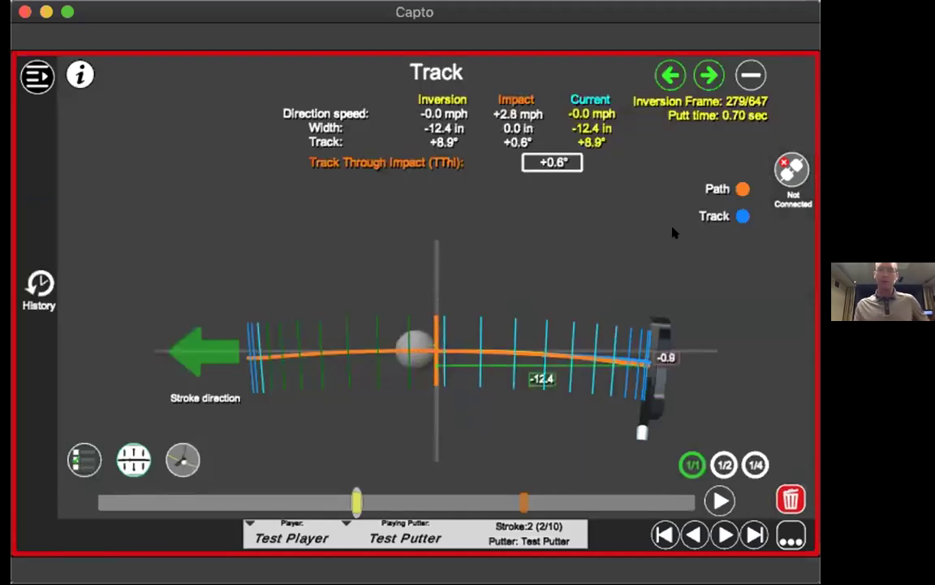
left_click(743, 215)
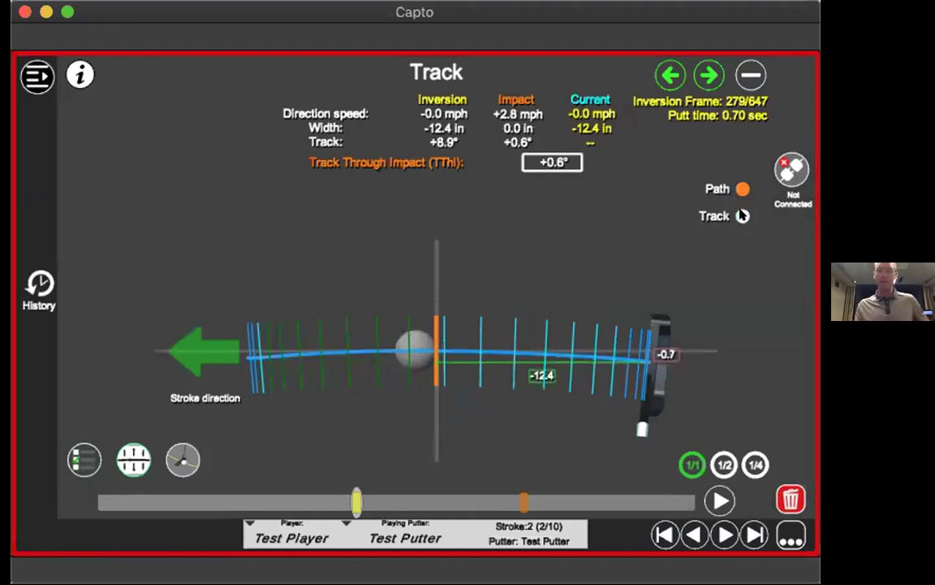
left_click(735, 188)
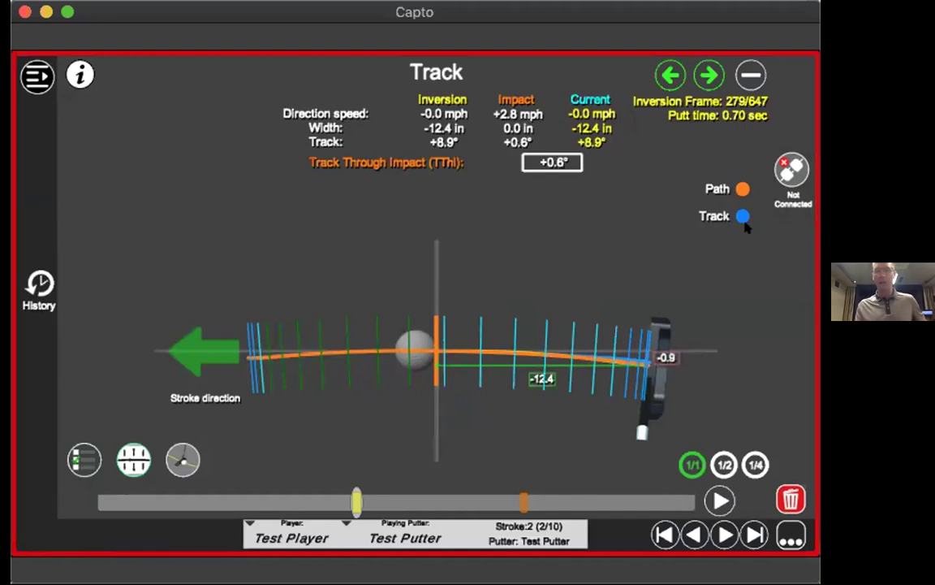
left_click(743, 220)
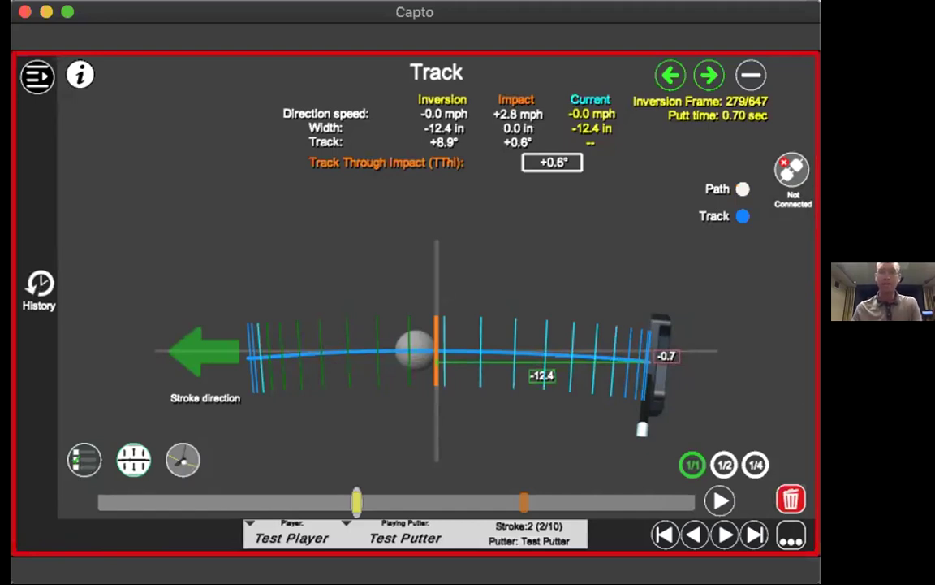
left_click(740, 188)
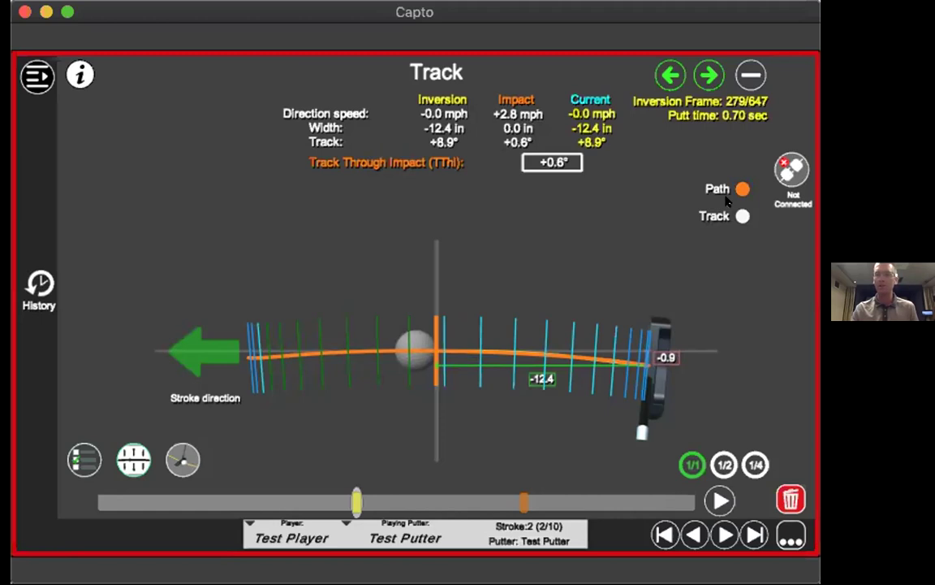
Step: Open the Track's four-way Views and scrub from the stroke's start past impact, then back to frame 386
left_click(183, 458)
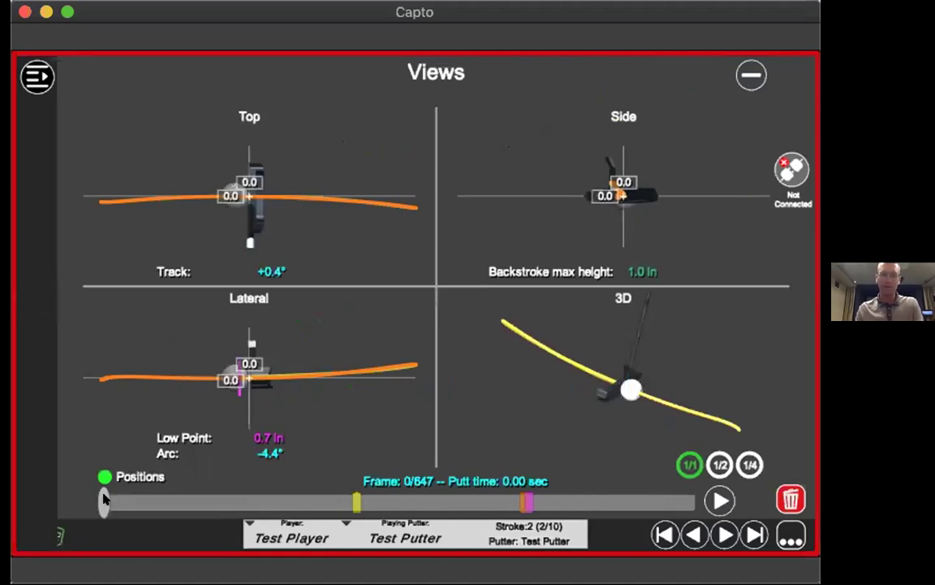
left_click_drag(116, 501, 528, 498)
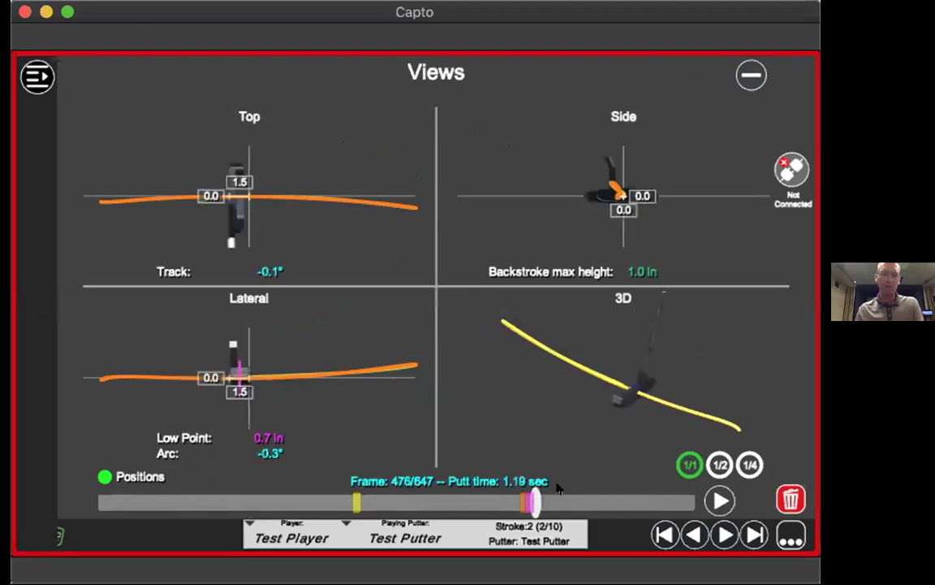
left_click(609, 491)
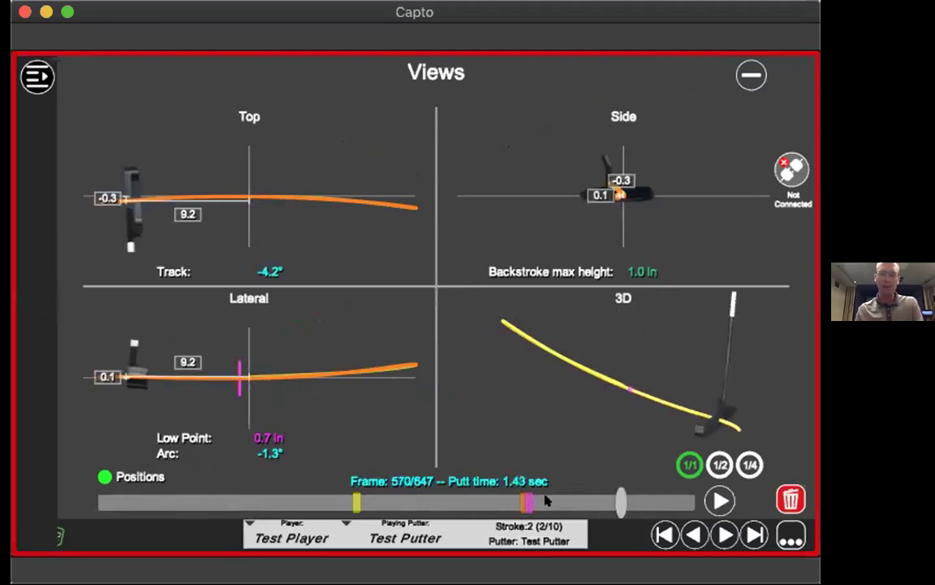
left_click(455, 504)
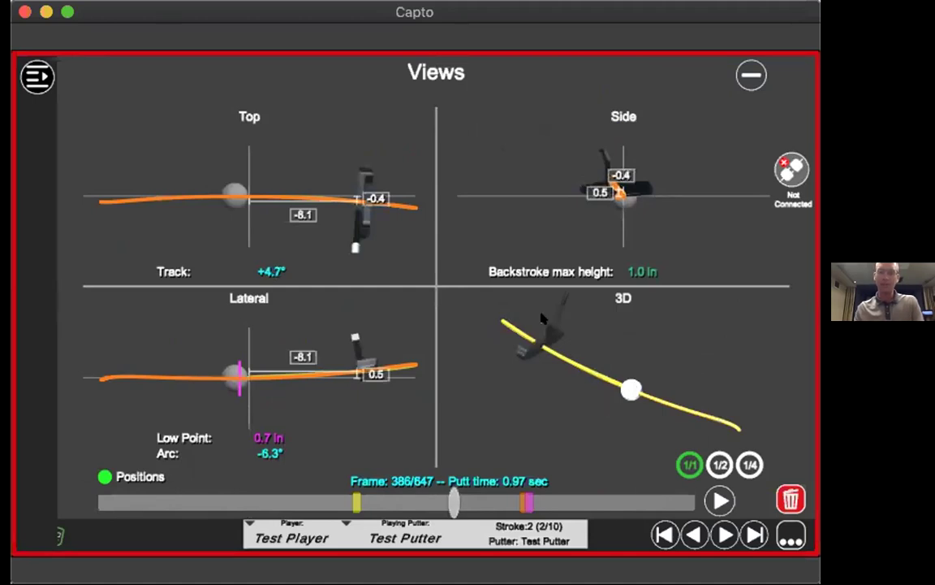
Step: Open 3D Motion from the 3D view, then revisit the Track's four-way Views and return to the Lab overview
left_click(689, 398)
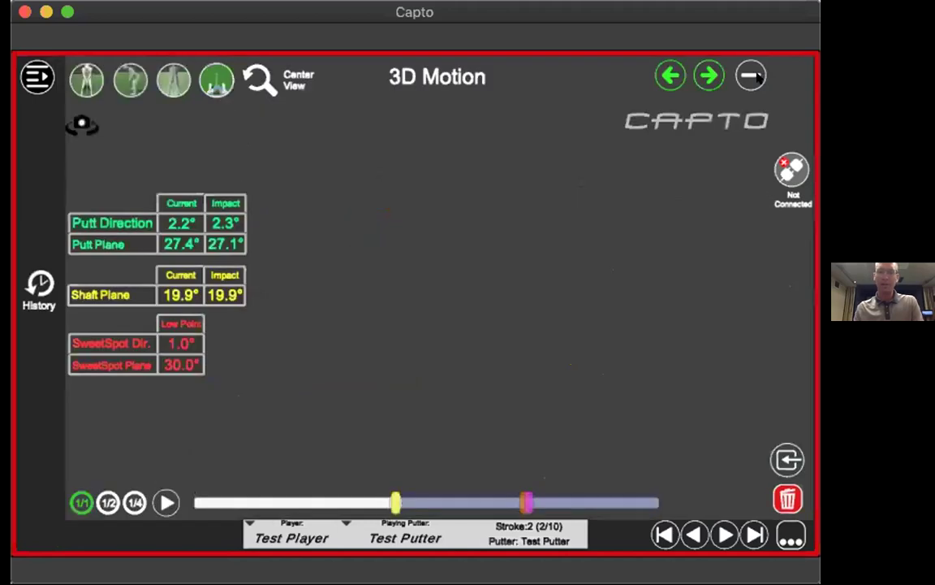
left_click(410, 296)
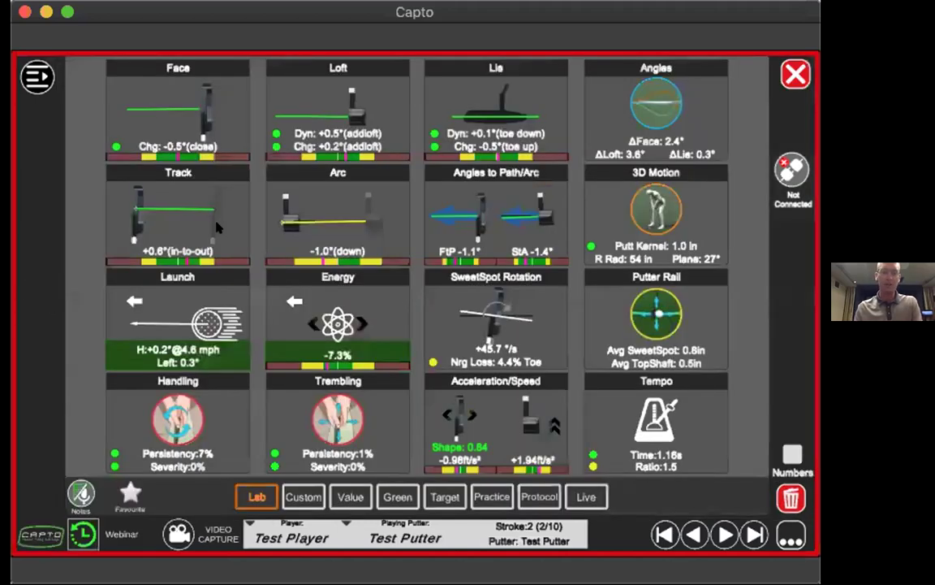
left_click(217, 228)
left_click(595, 320)
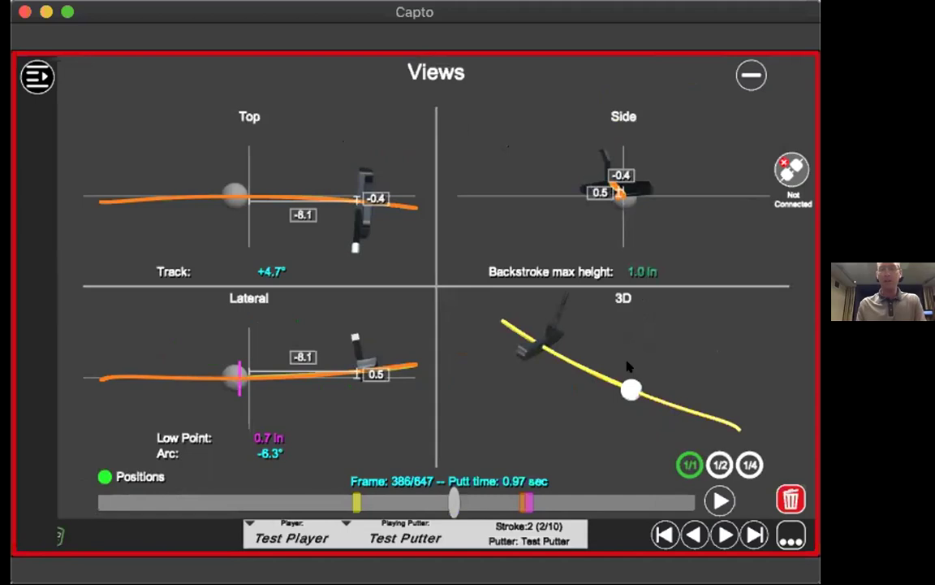
left_click(749, 75)
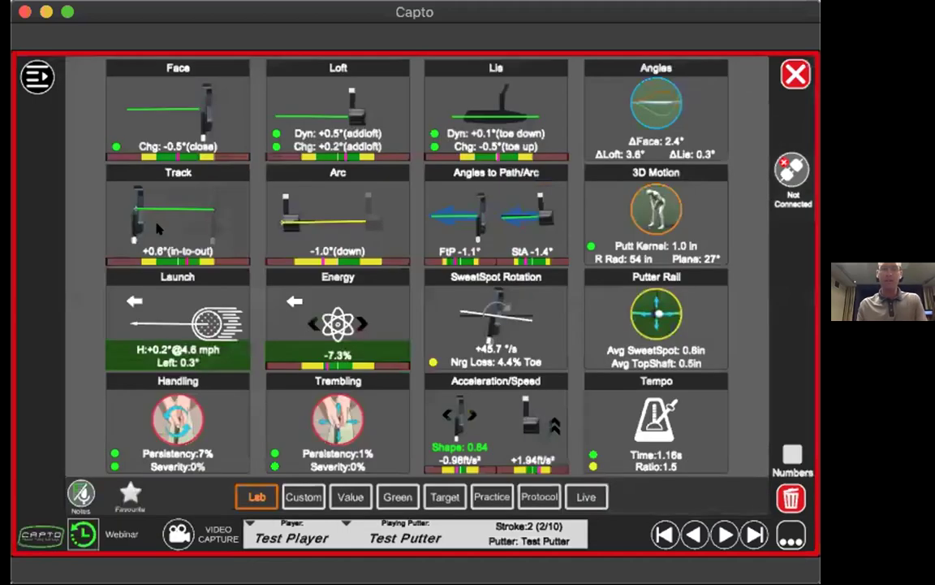
Step: Turn off Downswing face angles in the Track view's visualization options
left_click(159, 229)
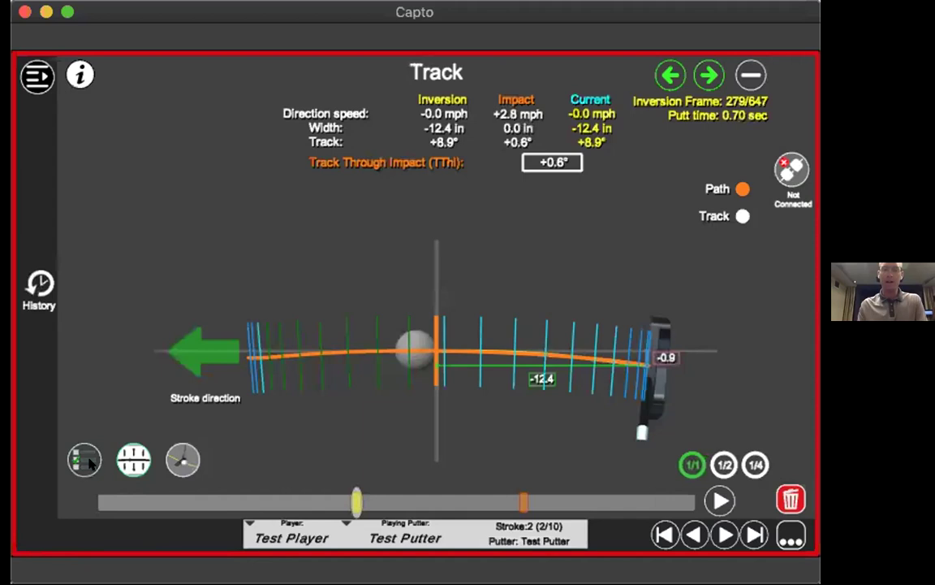
left_click(84, 460)
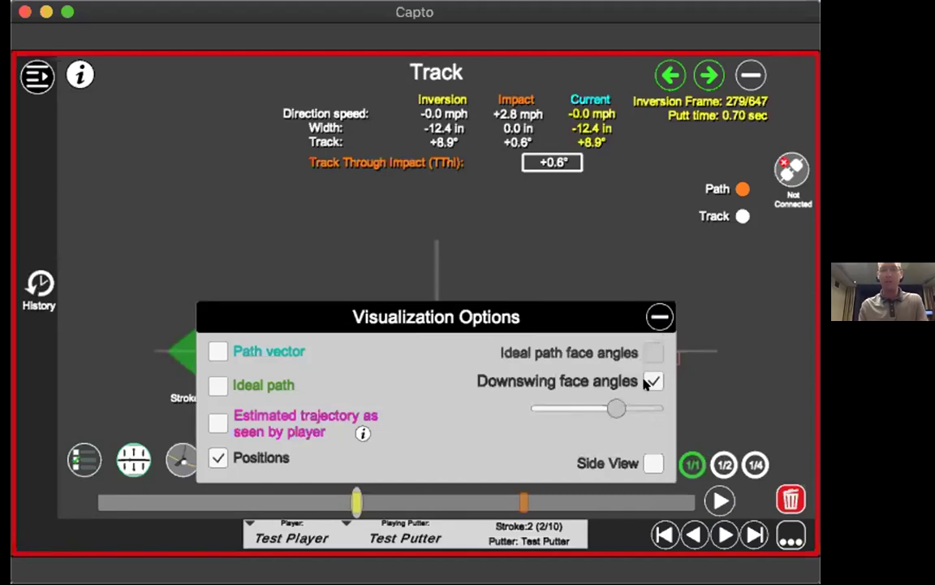
left_click(660, 316)
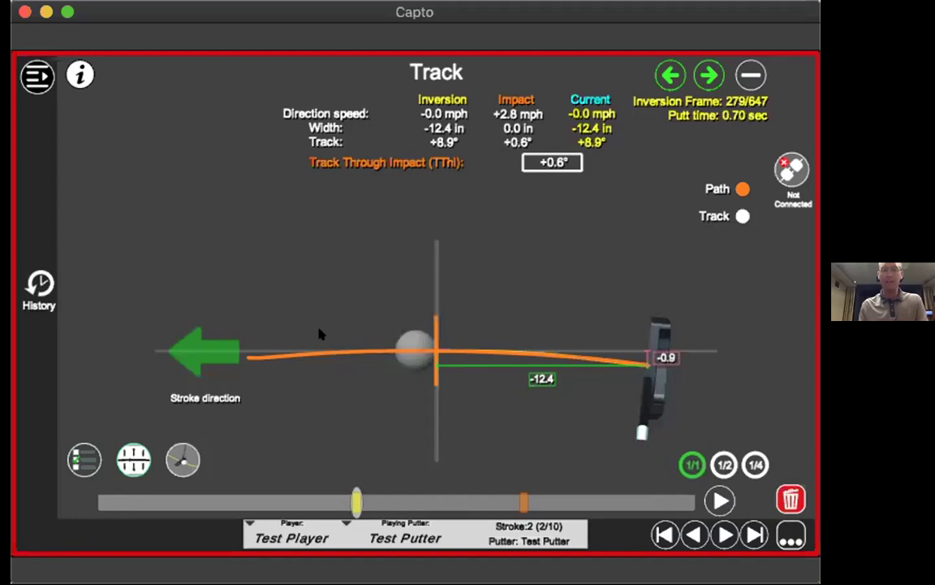
Step: Open the Arc view and scrub the stroke from frame 0 through inversion and impact to frame 582
left_click(709, 76)
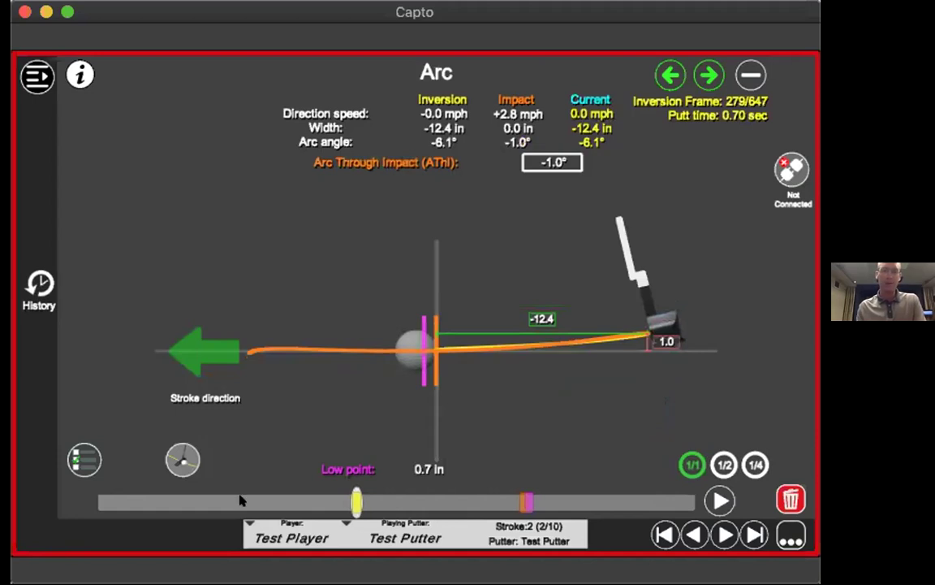
left_click(106, 502)
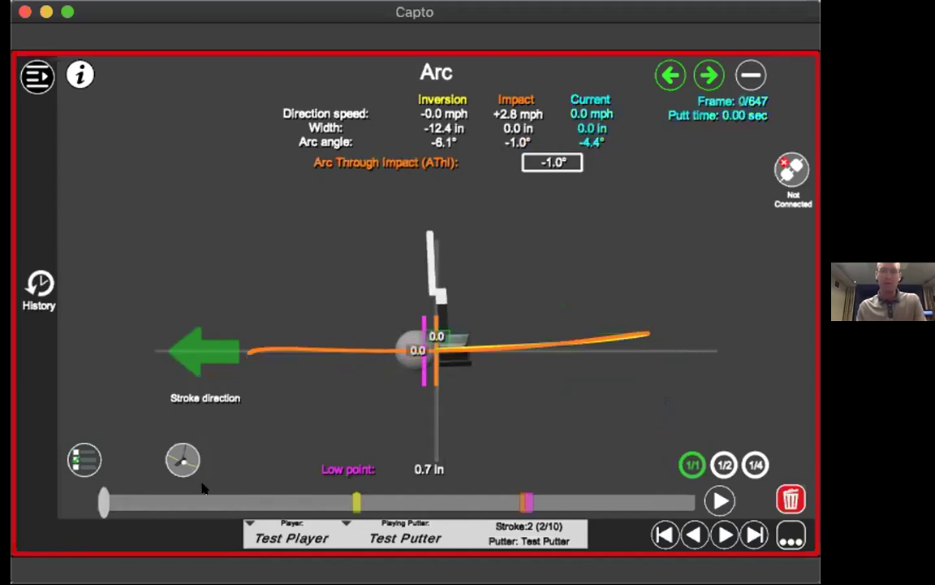
left_click(329, 484)
left_click(384, 485)
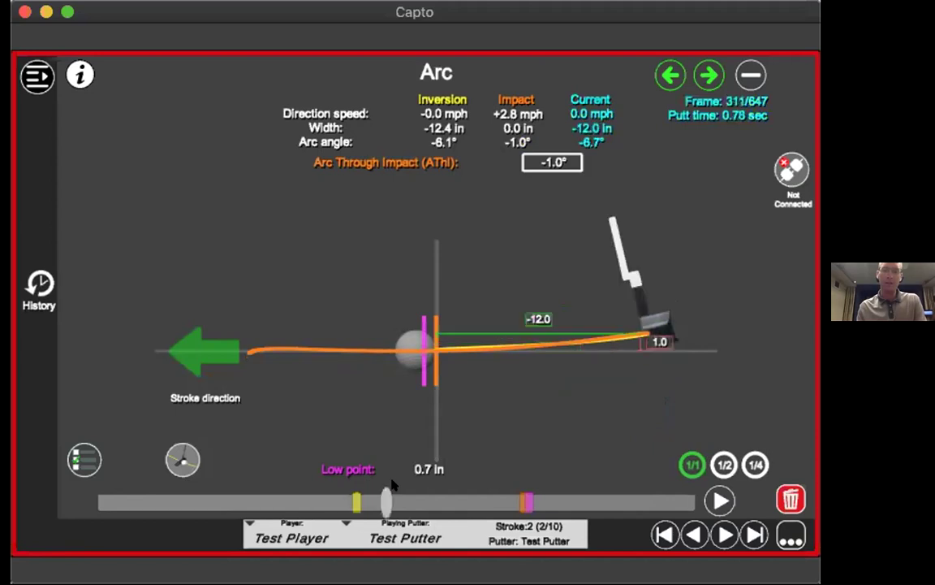
left_click(459, 485)
left_click(526, 484)
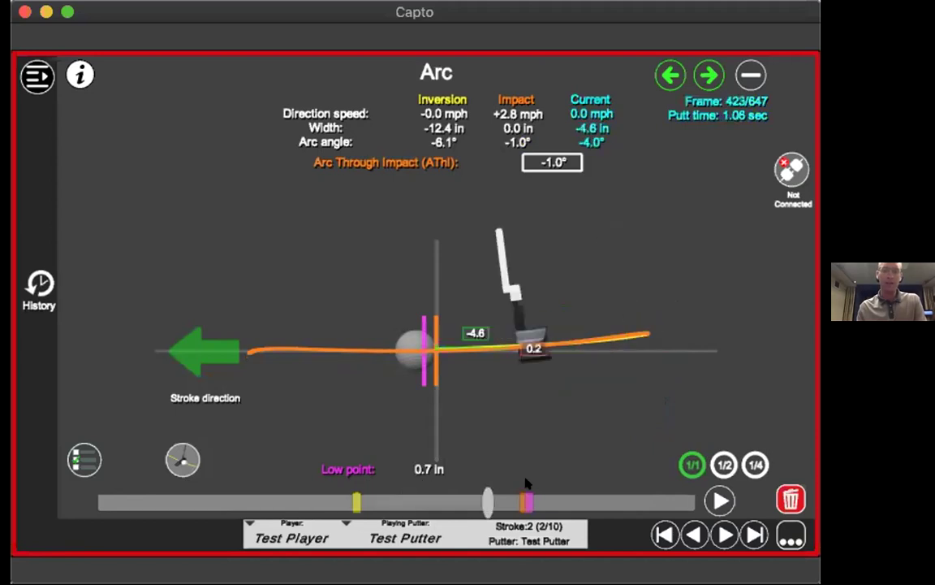
left_click(629, 488)
left_click(630, 489)
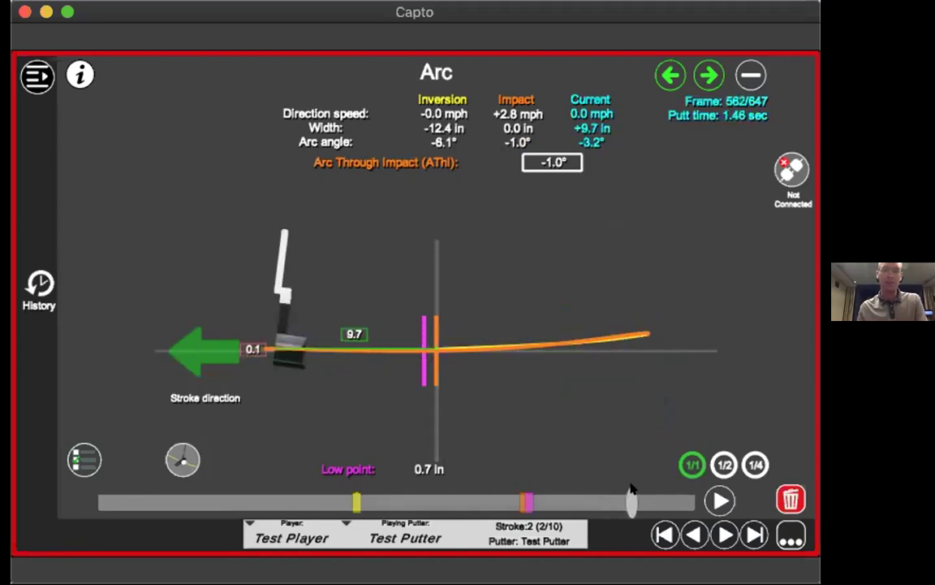
Step: Scrub stroke 2 back and forth around impact in the Arc view, ending at the low point, frame 469
left_click(355, 502)
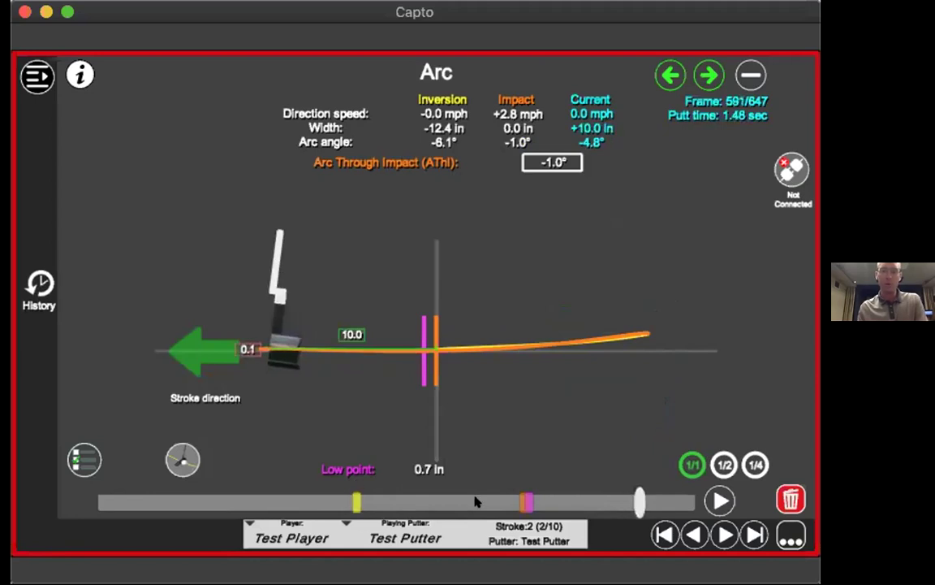
left_click(526, 502)
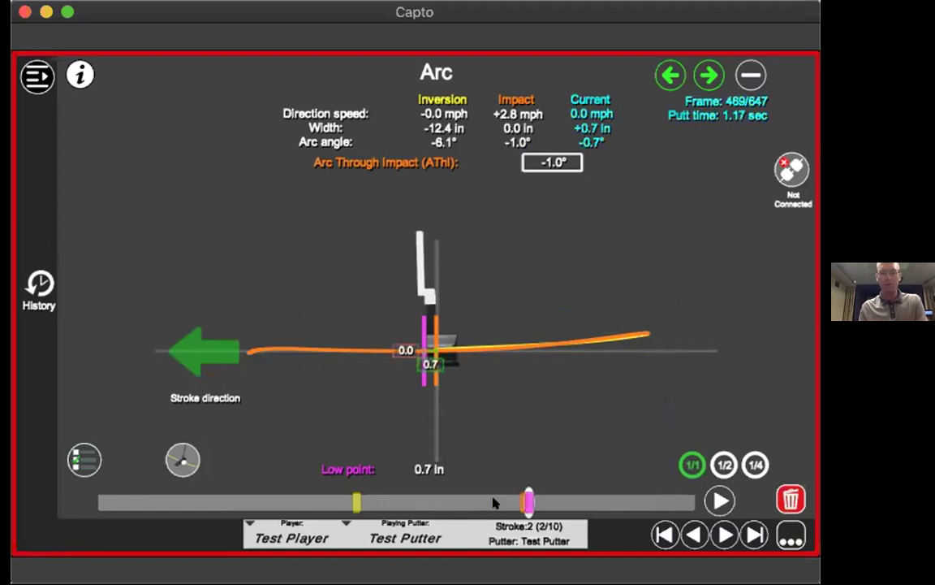
left_click(503, 502)
key("Right")
key("Right")
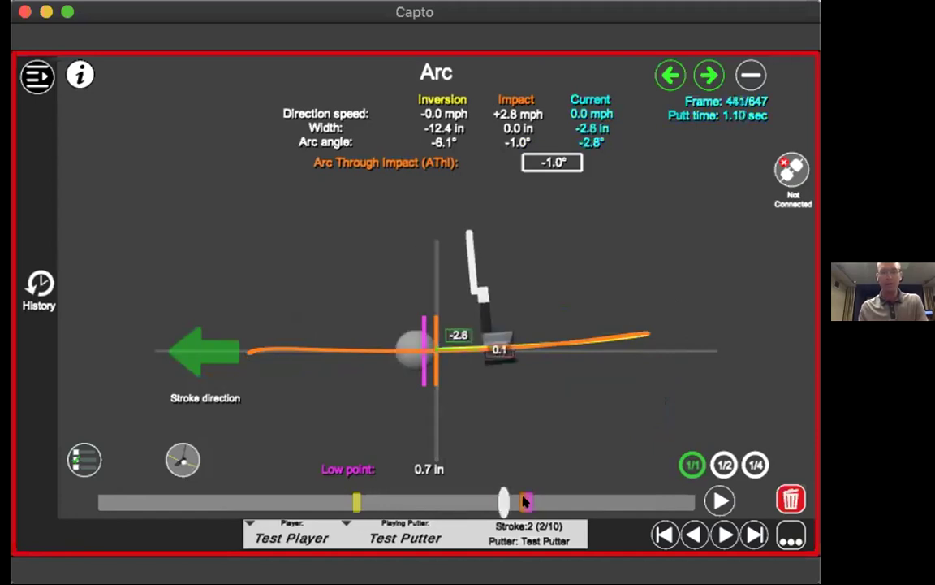
left_click(526, 502)
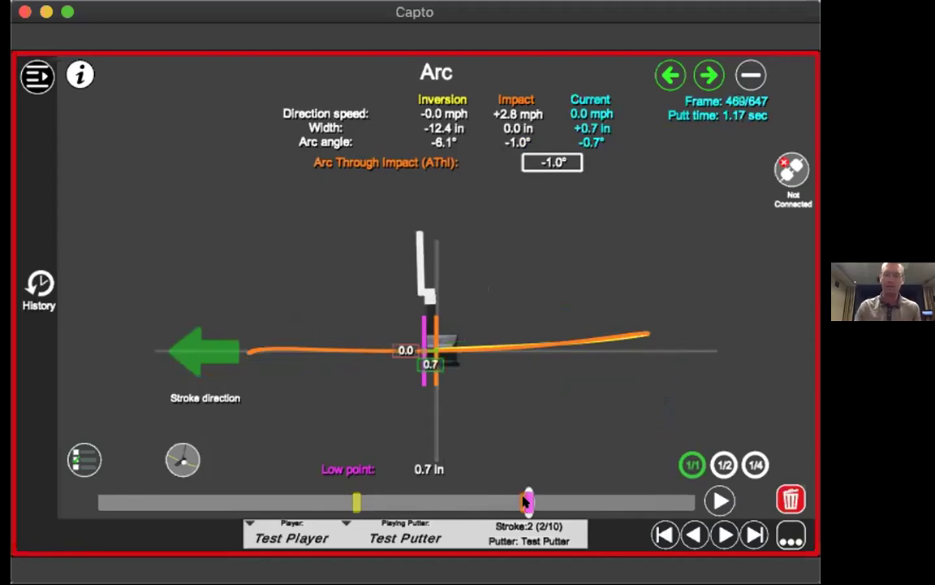
Step: Show stroke 3 in the Arc view for comparison, then go back to stroke 1
key("Down")
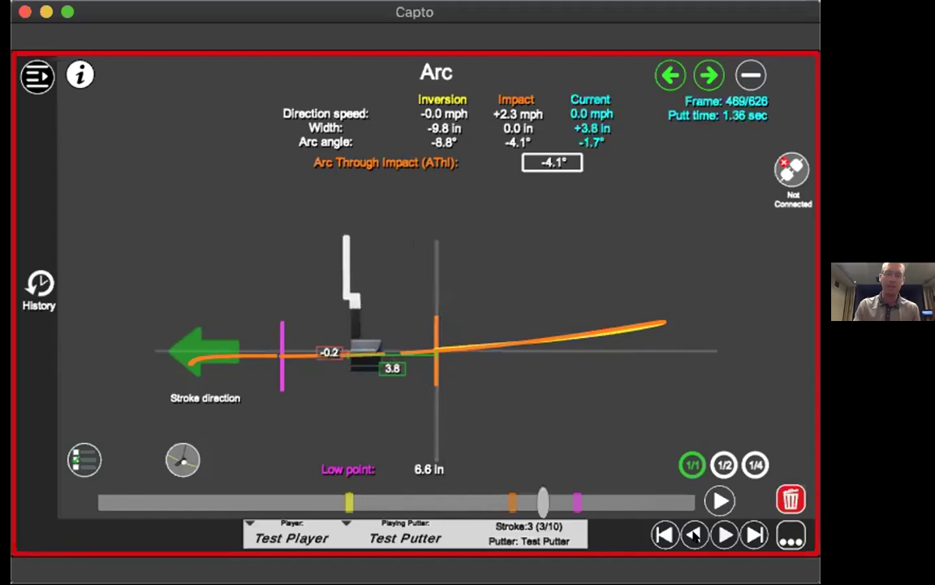
key("Up")
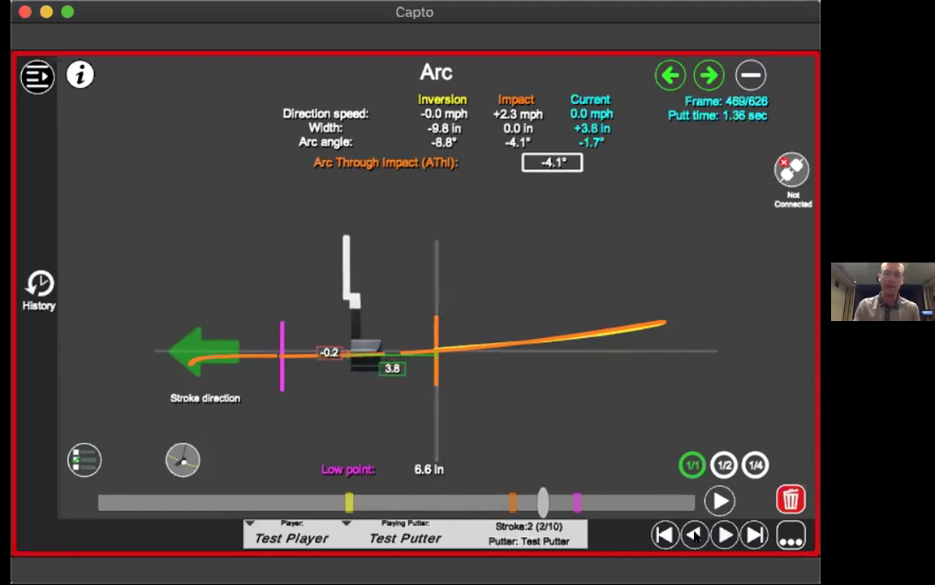
key("Up")
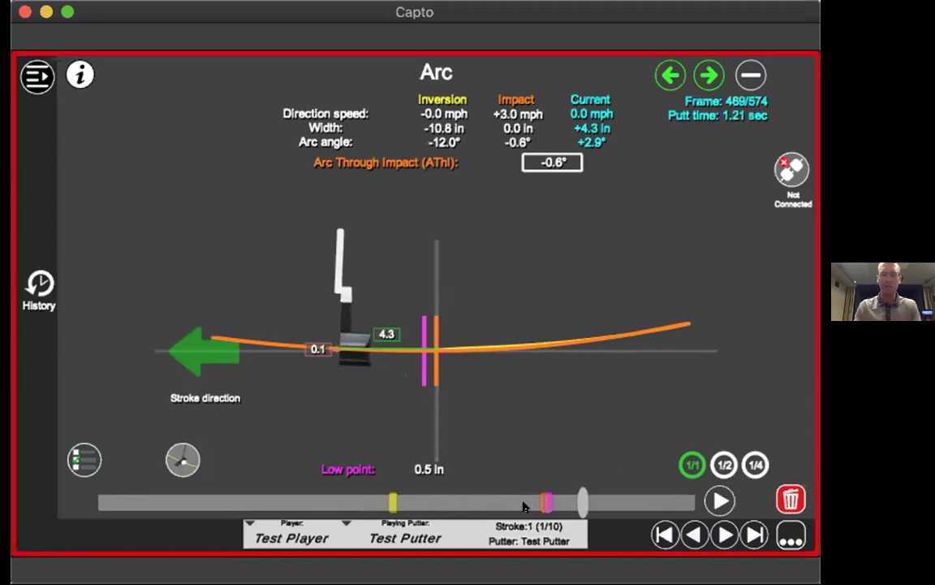
Step: Scrub stroke 1 in the Arc view from the backstroke through inversion and impact to frame 537
left_click(469, 502)
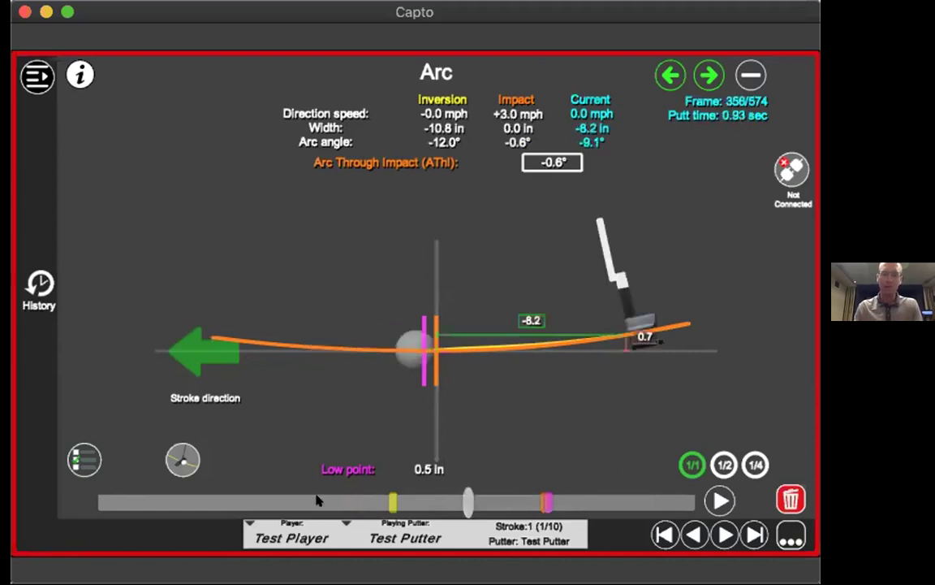
left_click(240, 500)
left_click(309, 500)
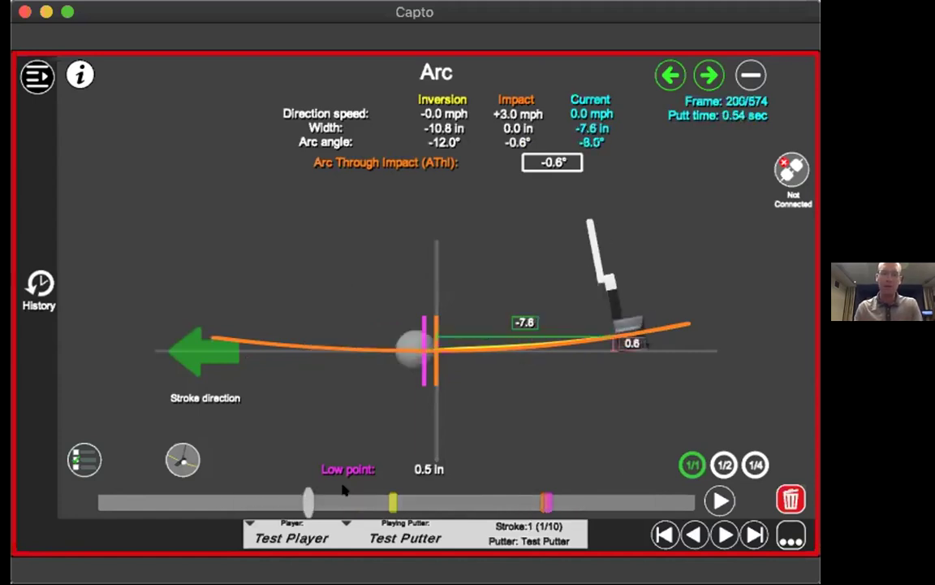
left_click(406, 501)
left_click(471, 501)
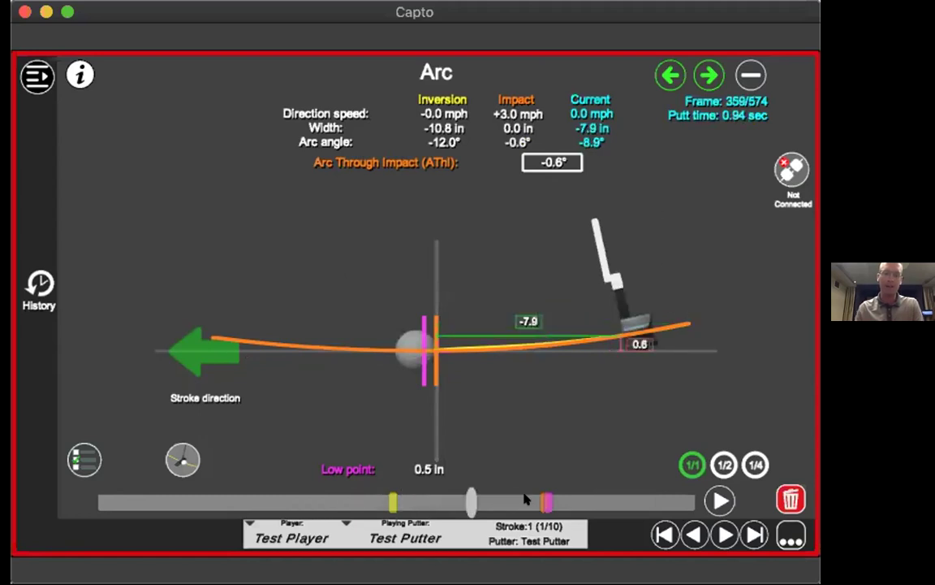
left_click(543, 501)
left_click(556, 501)
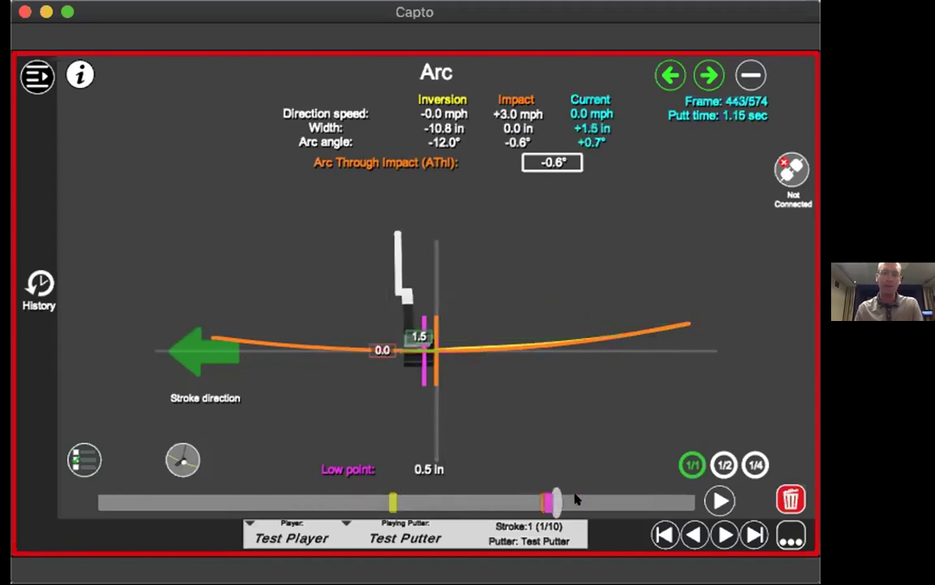
left_click(595, 501)
left_click(632, 501)
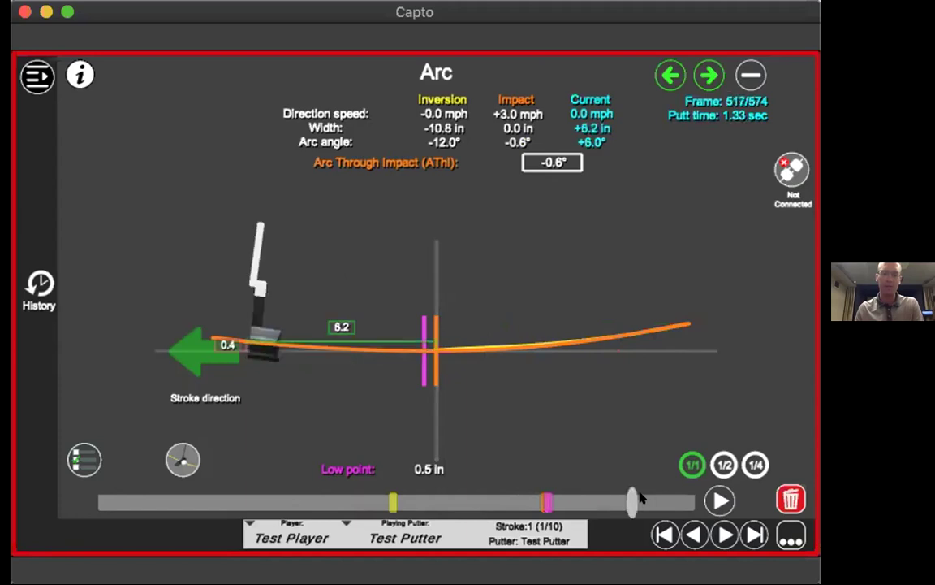
left_click(654, 501)
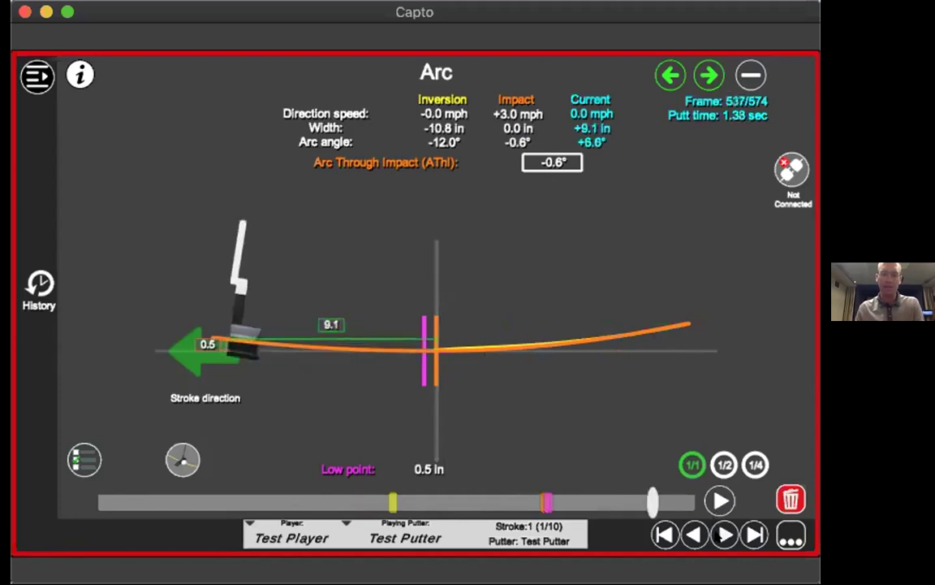
Step: Return to stroke 2 and scrub its arc from frame 433 through impact to frame 631
key("Down")
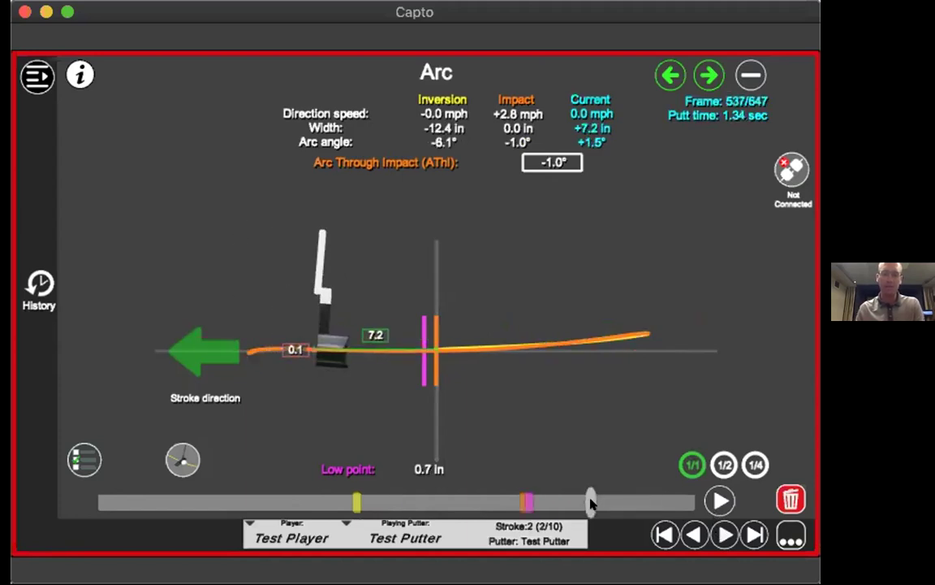
left_click(495, 501)
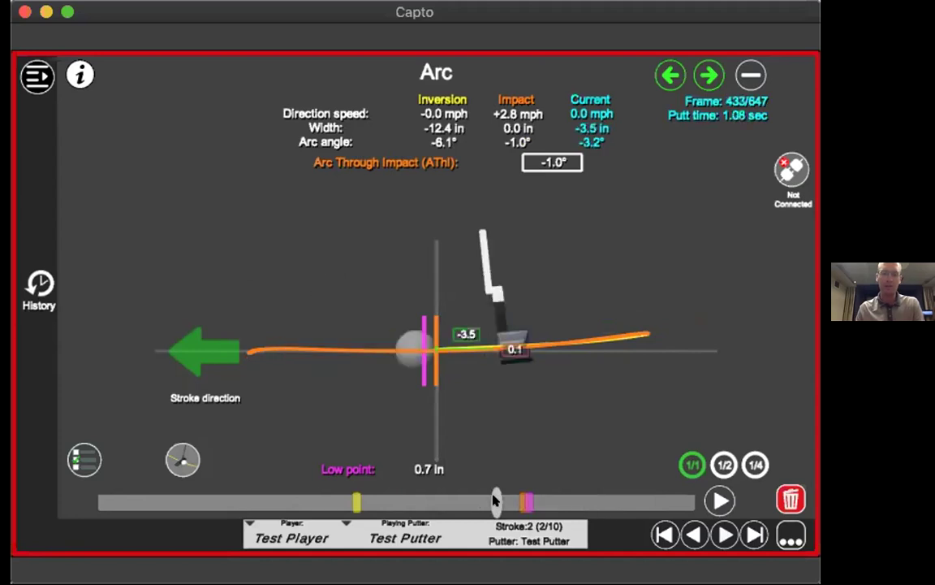
left_click(523, 487)
left_click(578, 482)
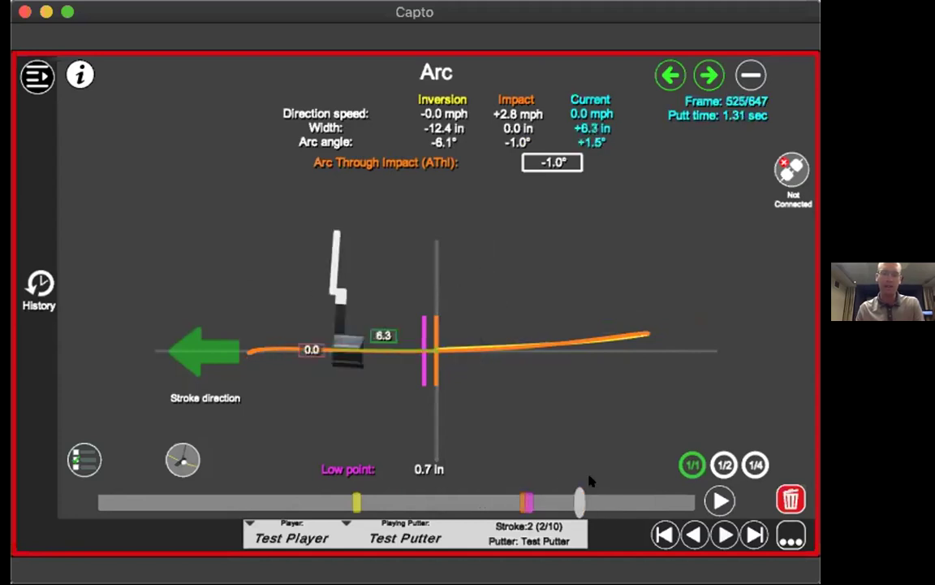
left_click(646, 471)
left_click(650, 469)
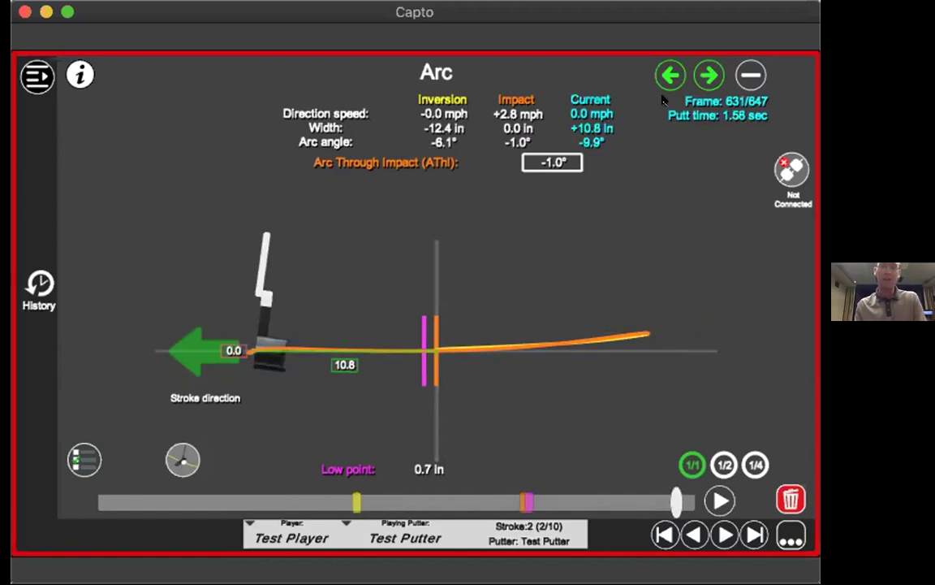
Step: Advance past Angles to the Face to Path graph and alternate it with Shaft to Arc, ending on Shaft to Arc
left_click(708, 74)
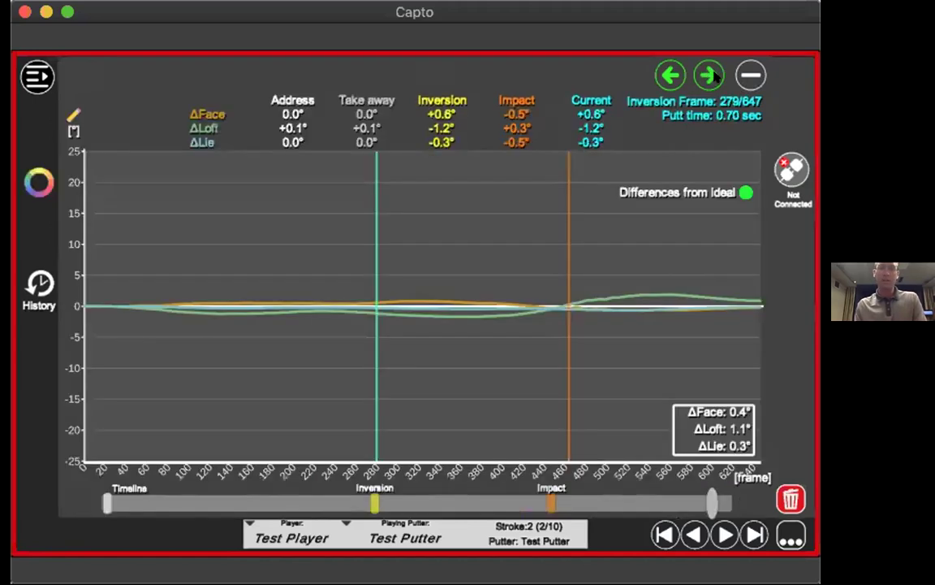
left_click(709, 75)
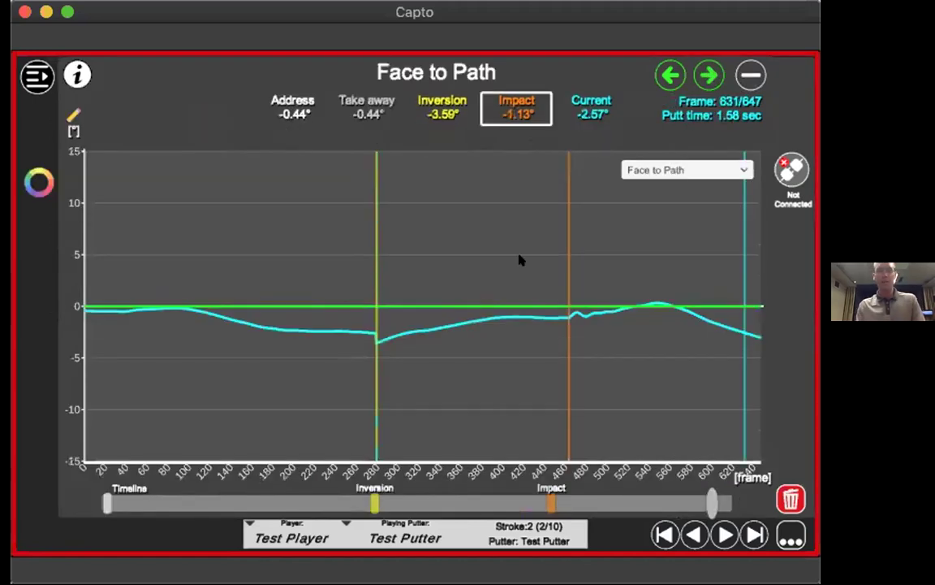
left_click(734, 167)
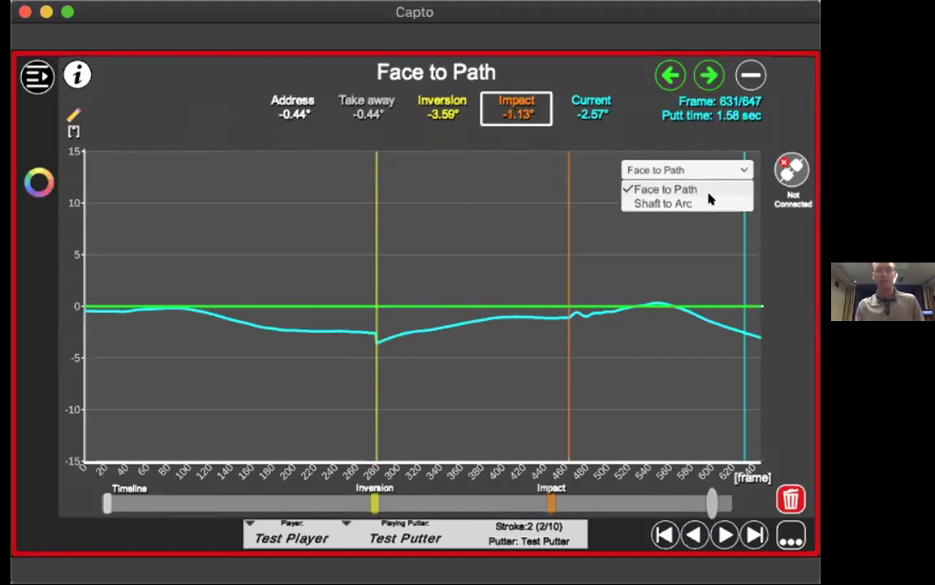
left_click(682, 203)
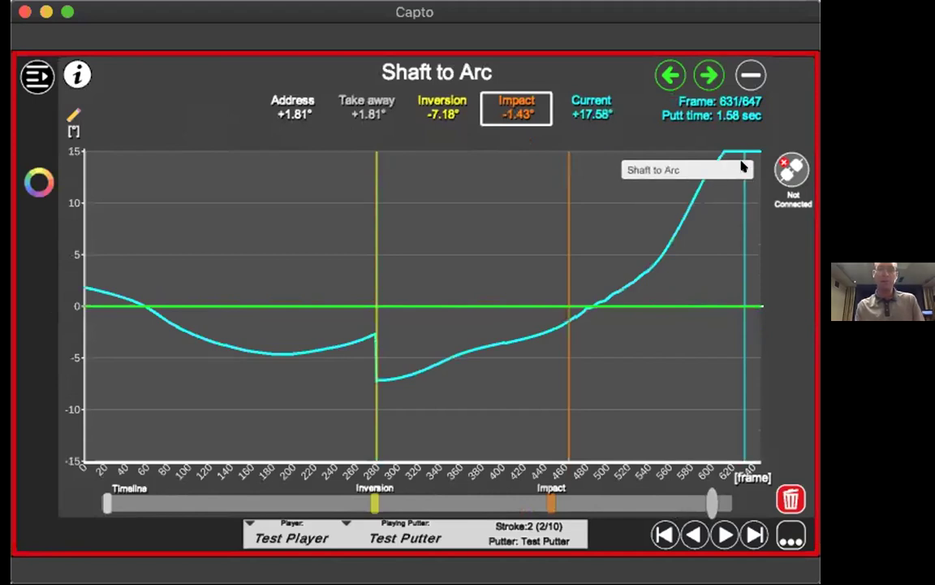
left_click(705, 173)
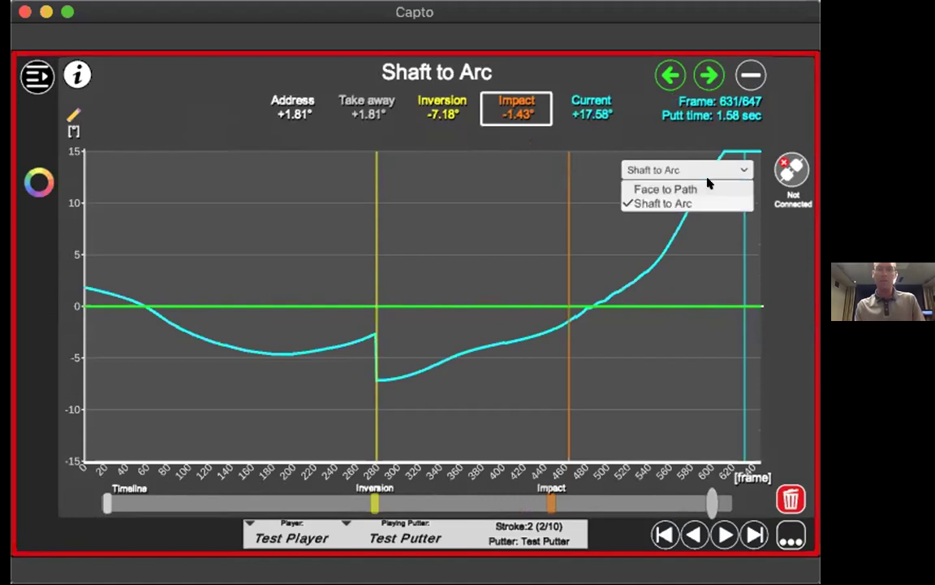
left_click(637, 189)
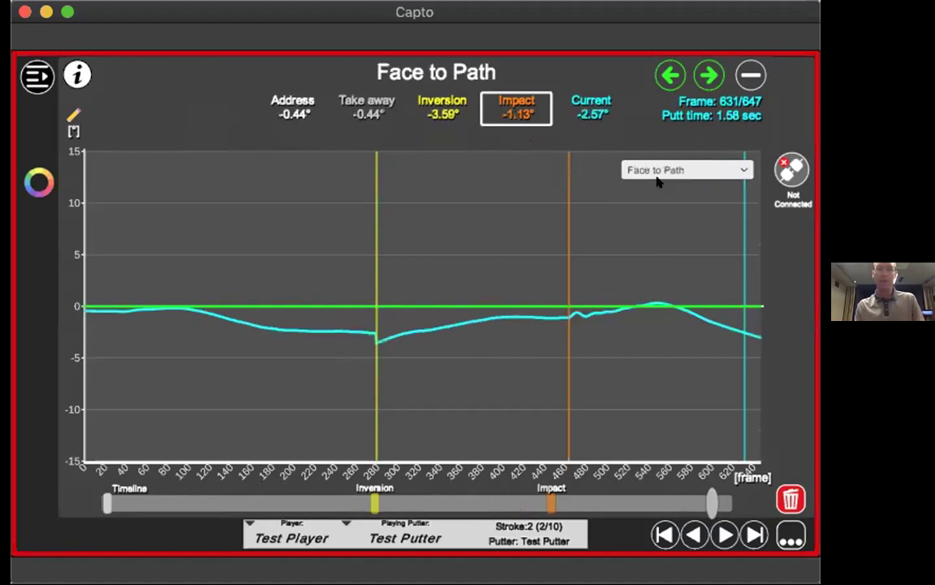
left_click(734, 168)
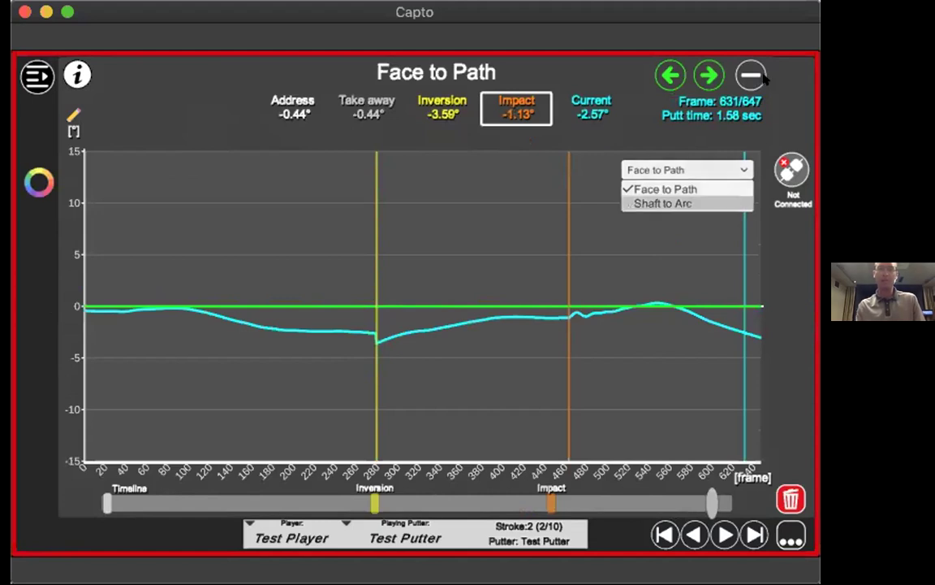
left_click(714, 203)
Step: Inspect the stroke in 3D Motion from the front, side and rear, plus its display options, and return to the Lab overview
left_click(709, 73)
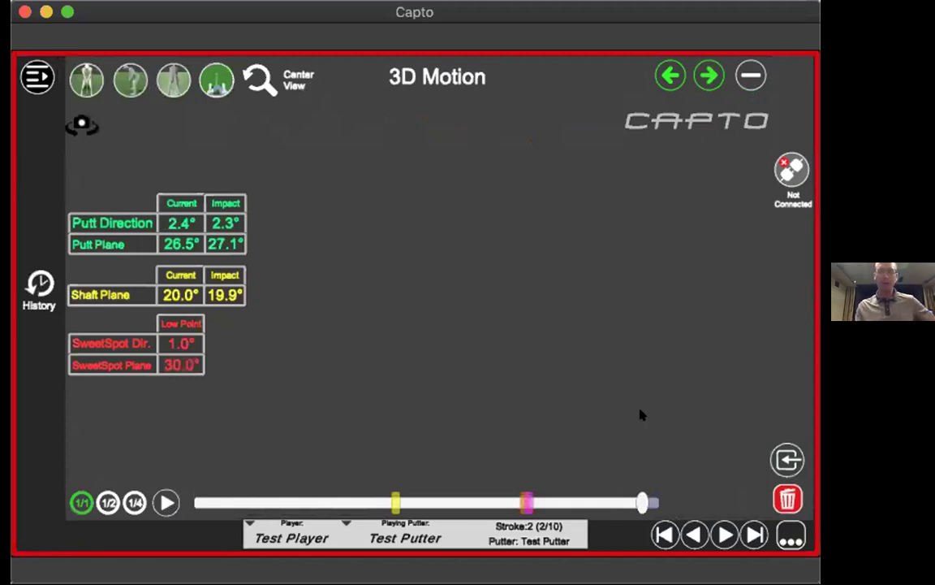
left_click(96, 75)
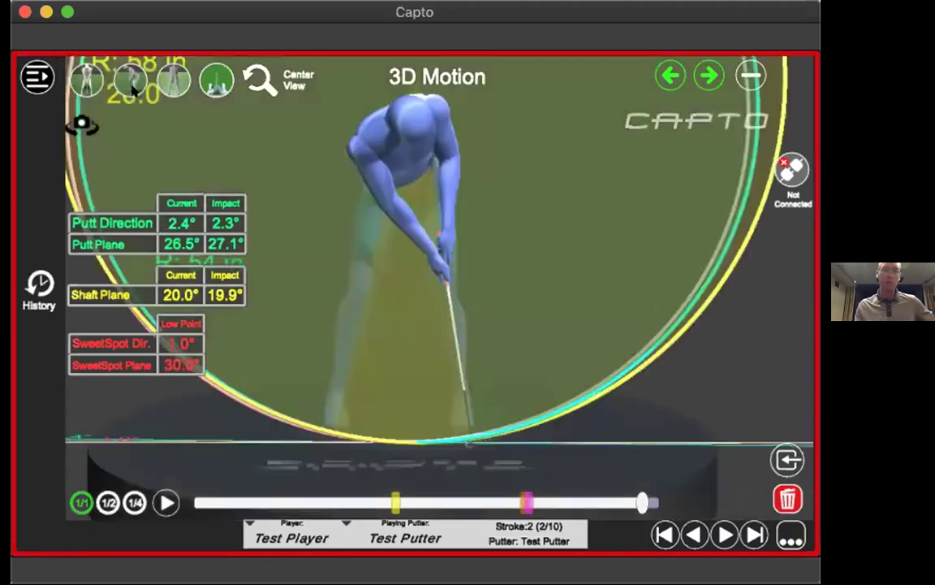
left_click(140, 73)
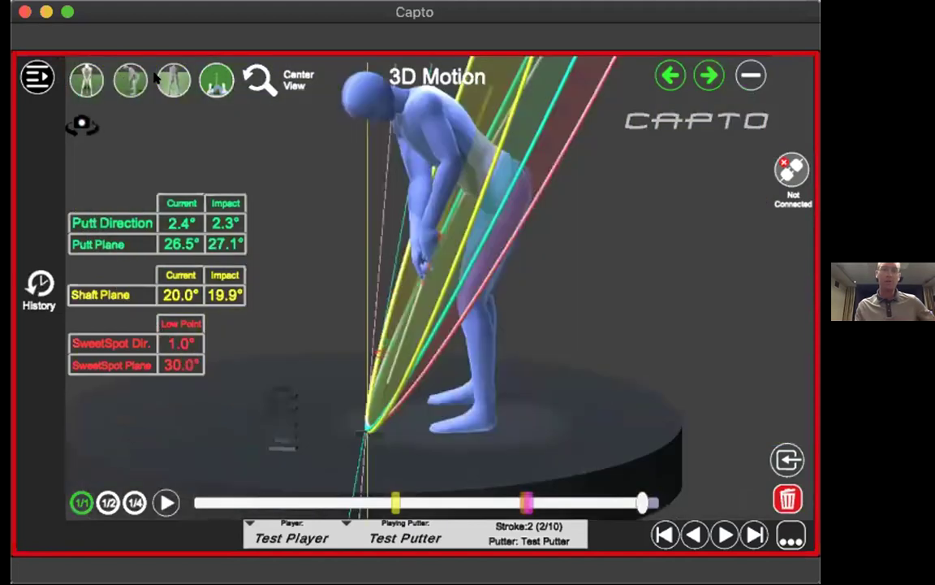
left_click(208, 78)
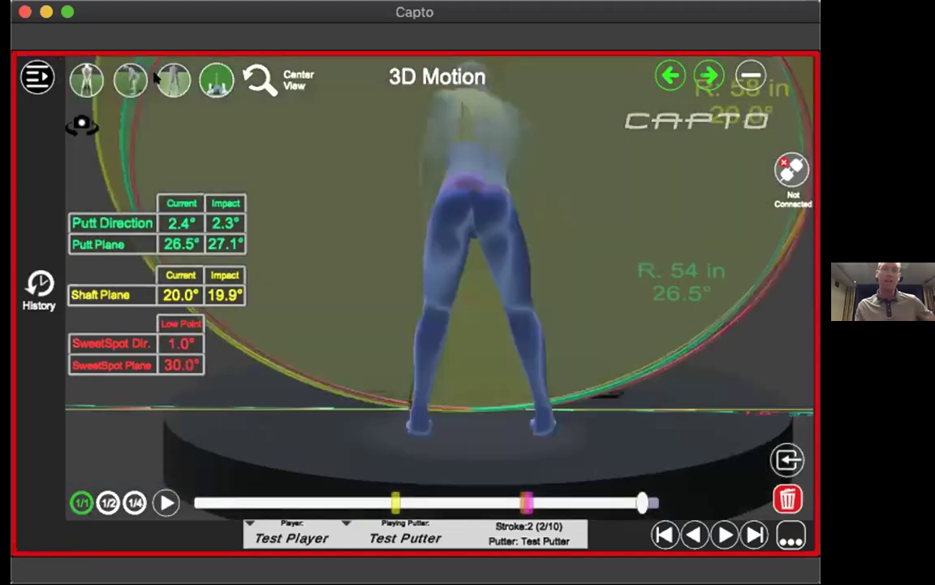
left_click(80, 69)
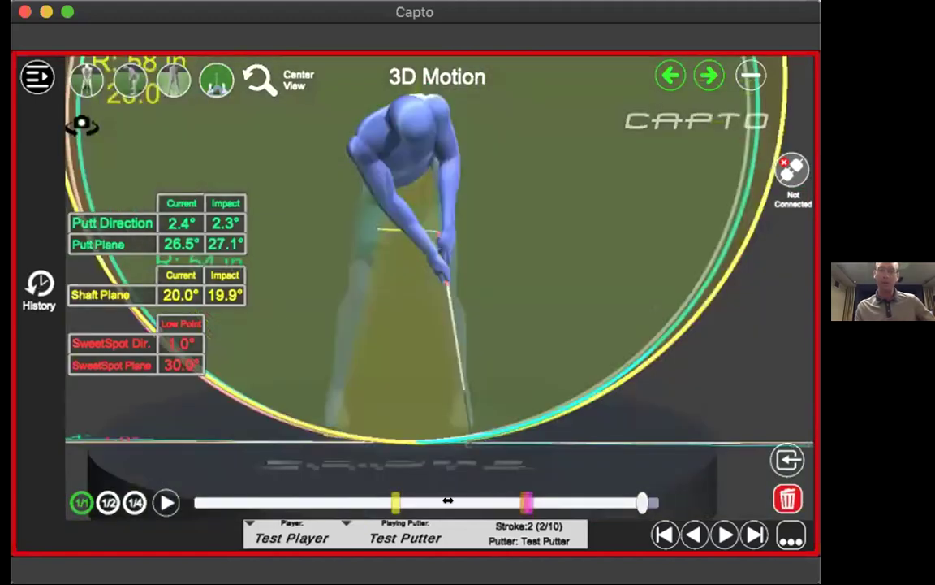
left_click(785, 456)
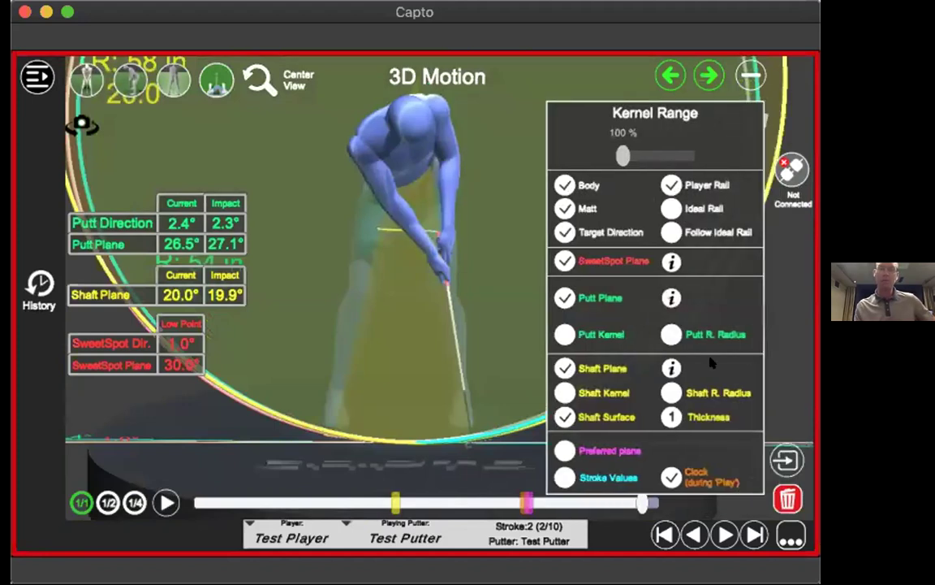
left_click(749, 75)
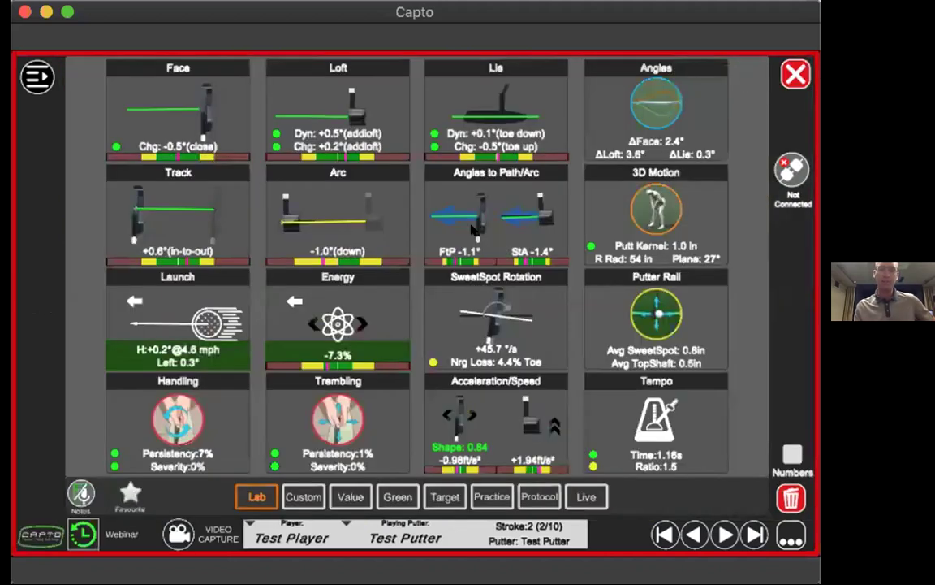
Step: Open the Launch view and advance through the energy balance and Shaft to Arc views to SweetSpot Rotation
left_click(186, 319)
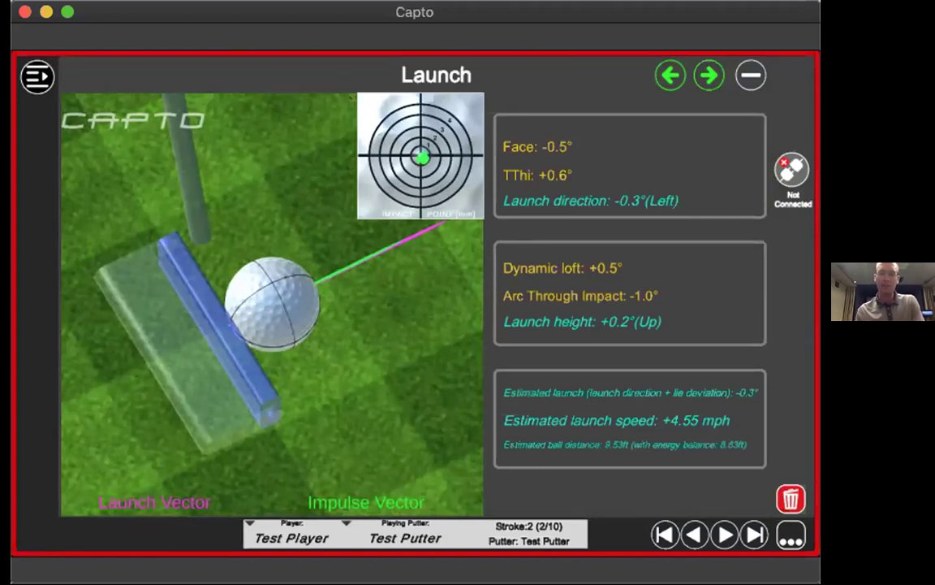
left_click(709, 75)
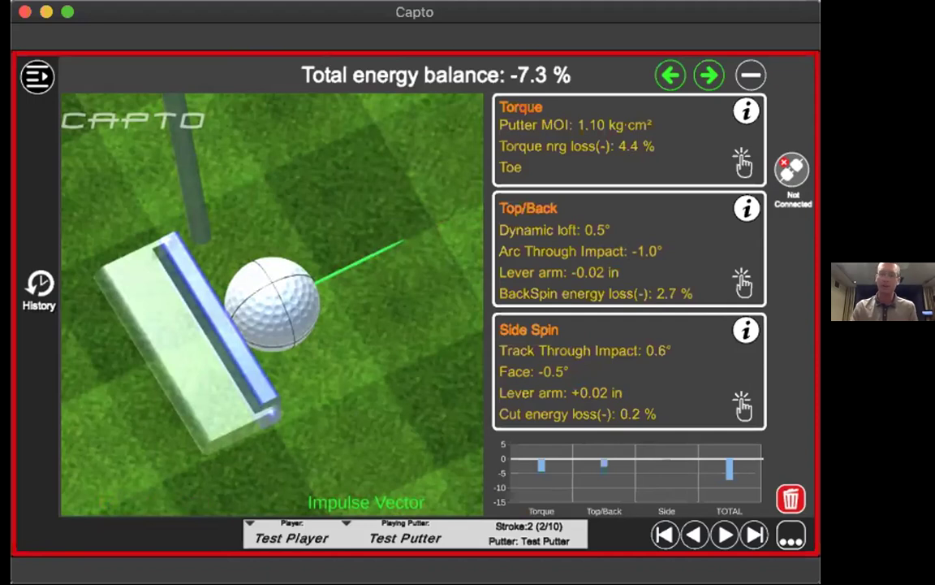
left_click(705, 75)
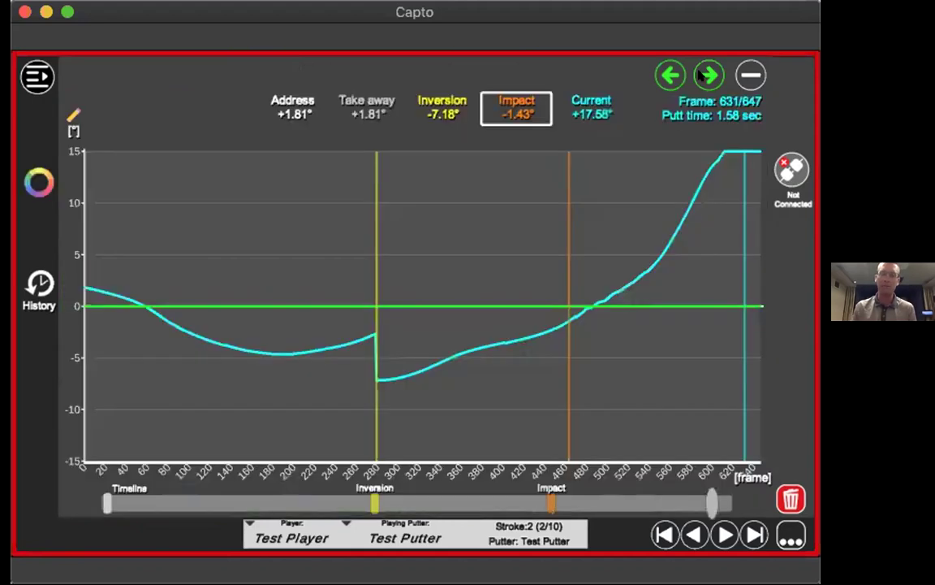
left_click(703, 75)
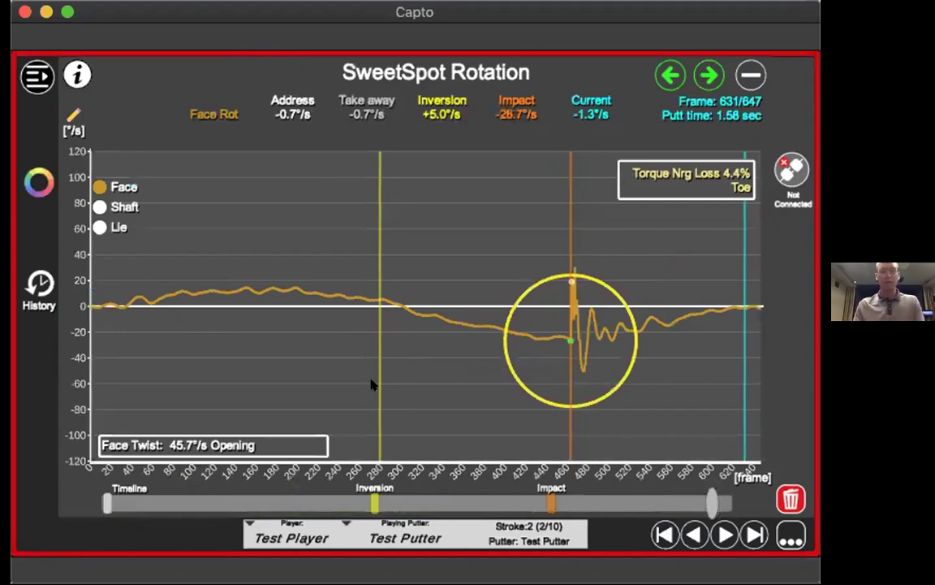
Step: Scrub stroke 2's SweetSpot Rotation graph from the start of the timeline to the impact frame 463
left_click(120, 502)
left_click_drag(137, 501, 240, 487)
mouse_move(238, 503)
left_mouse_down()
mouse_move(216, 501)
mouse_move(318, 489)
mouse_move(461, 504)
mouse_move(449, 455)
mouse_move(479, 256)
mouse_move(529, 284)
mouse_move(593, 284)
left_mouse_up()
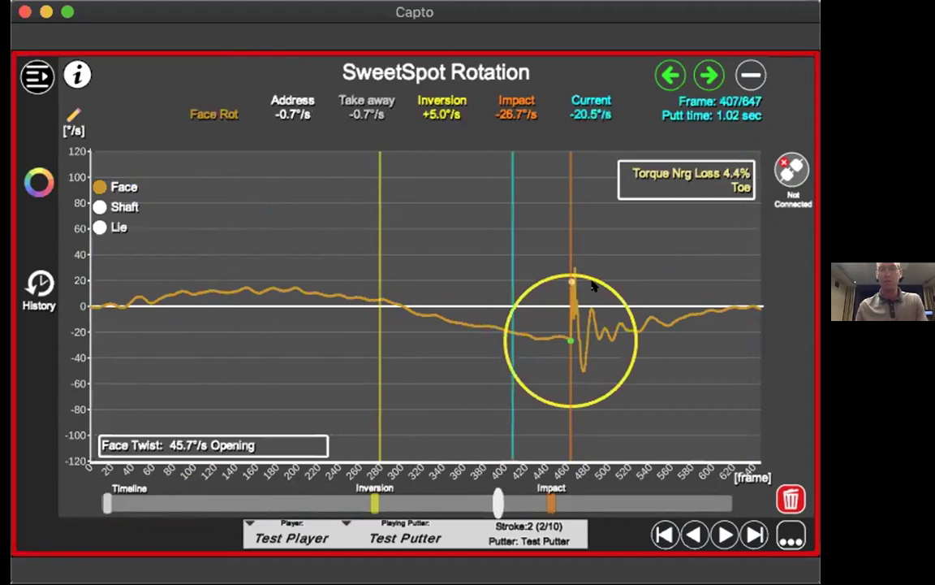
left_click(550, 503)
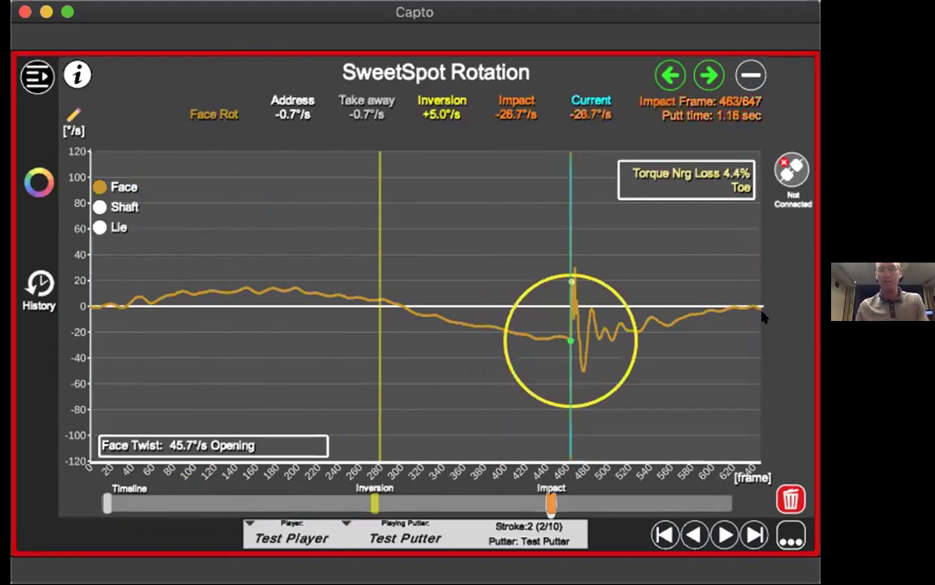
Step: Compare the SweetSpot Rotation of strokes 3 and 4, and return to stroke 2
left_click(725, 534)
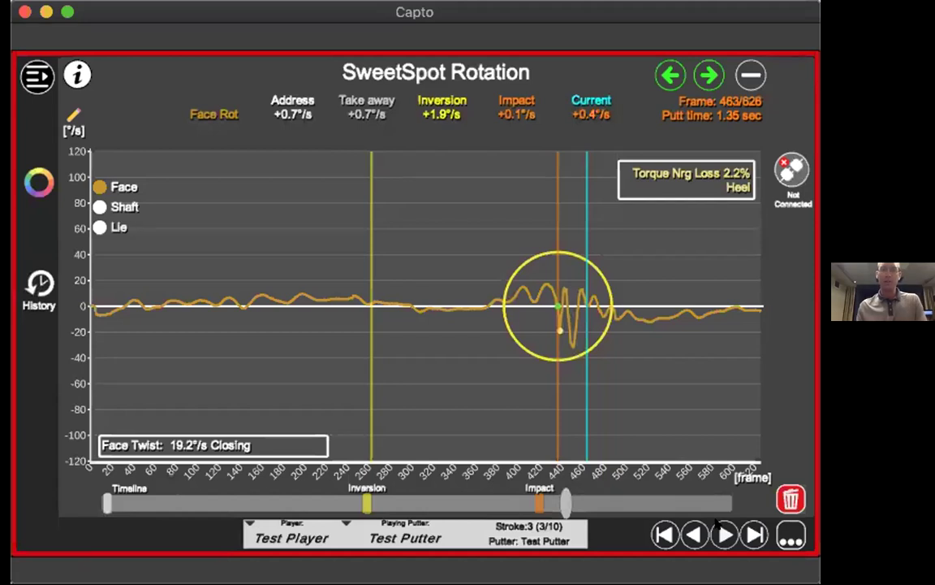
left_click(721, 532)
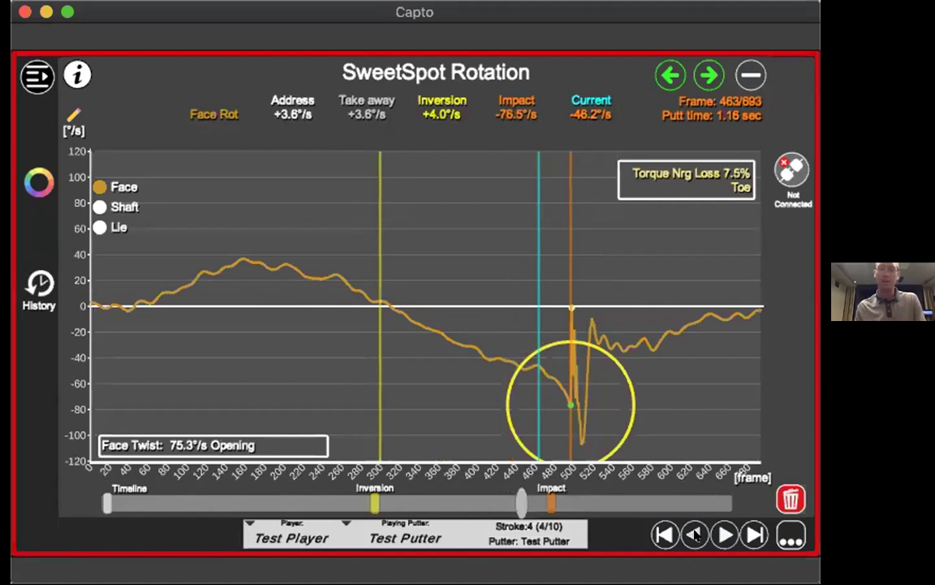
left_click(695, 535)
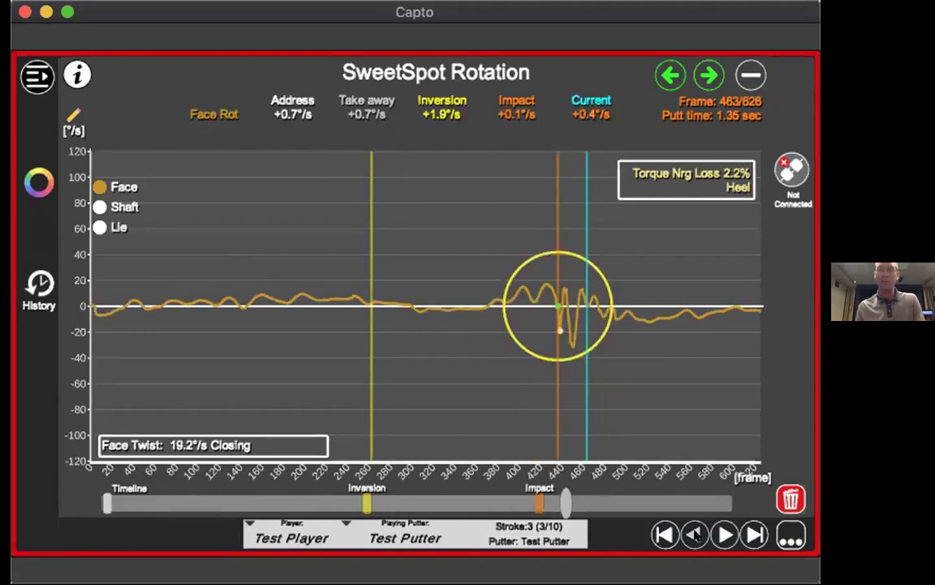
left_click(696, 535)
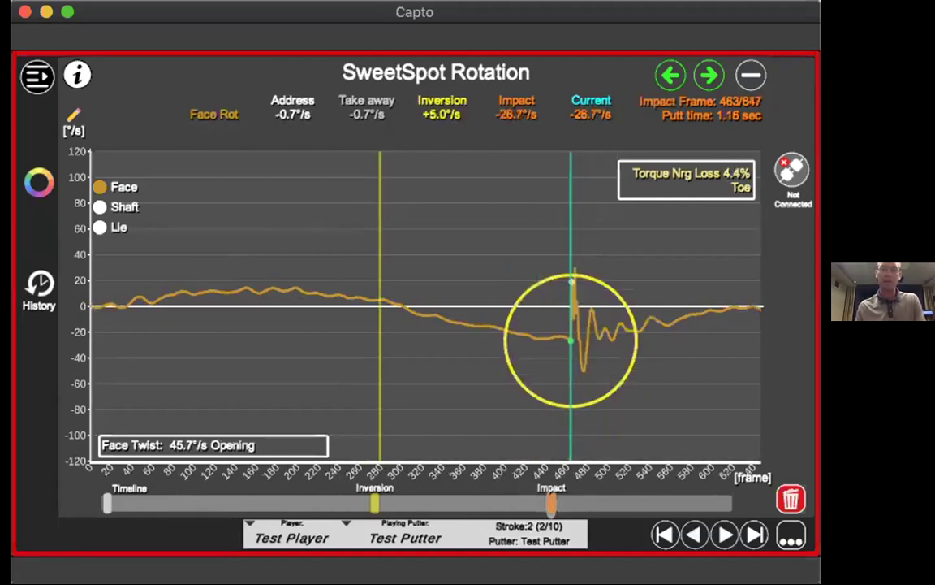
Step: Advance to the Putter Rail view and scrub the target-direction backswing from frame 28 to frame 184
left_click(700, 75)
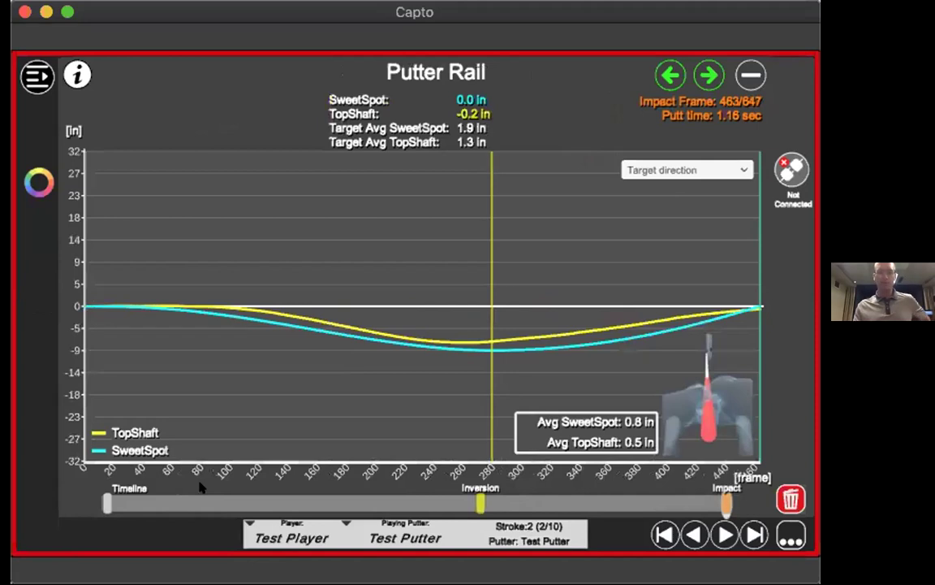
left_click(144, 502)
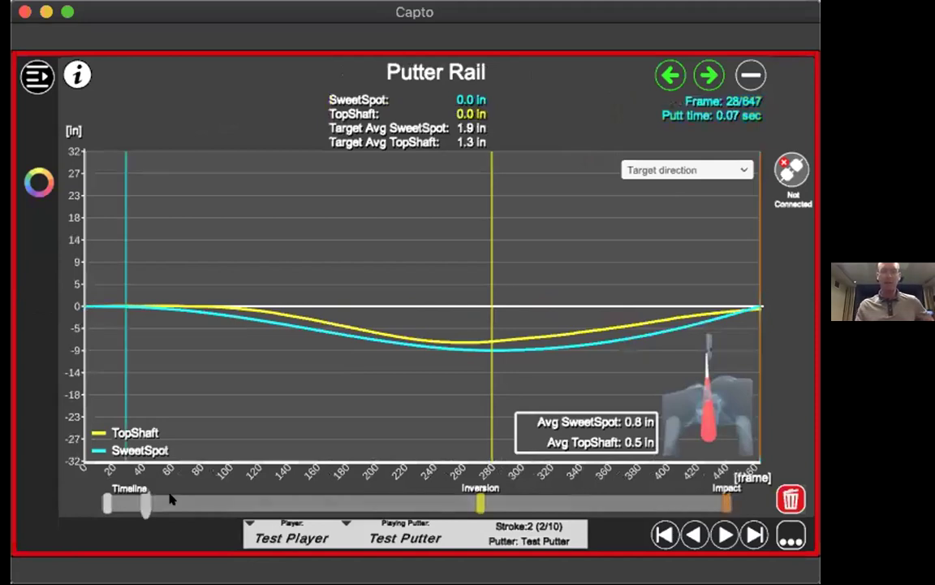
left_click(264, 503)
left_click(322, 503)
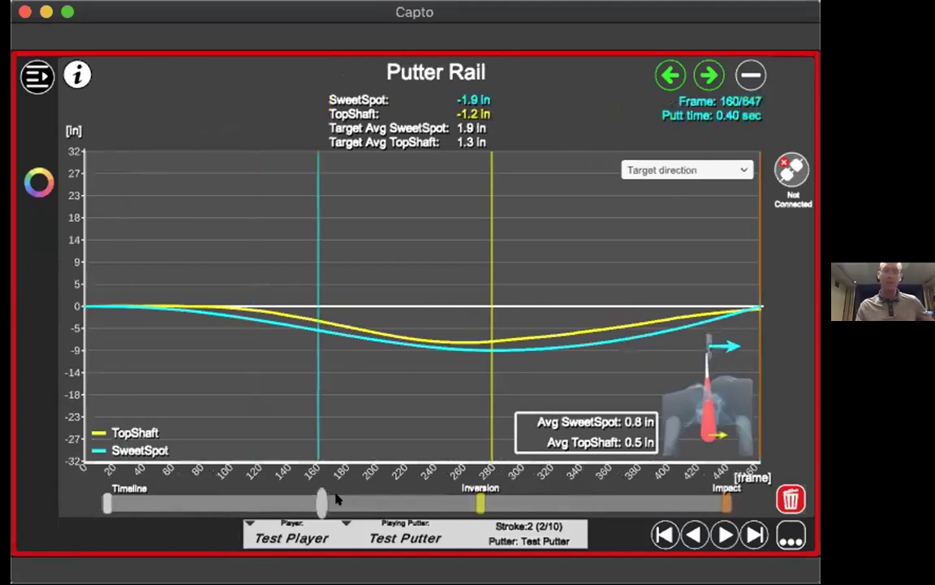
left_click(351, 503)
key("Right")
key("Right")
key("Right")
key("Right")
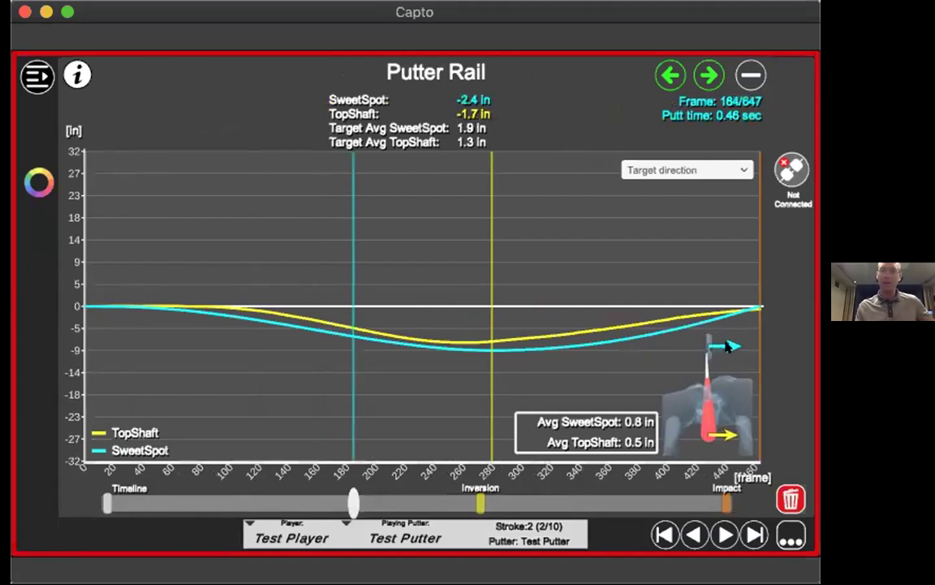
Step: Continue scrubbing the target-direction rail past inversion, from frame 216 to frame 385
key("Left")
key("Left")
left_click(399, 503)
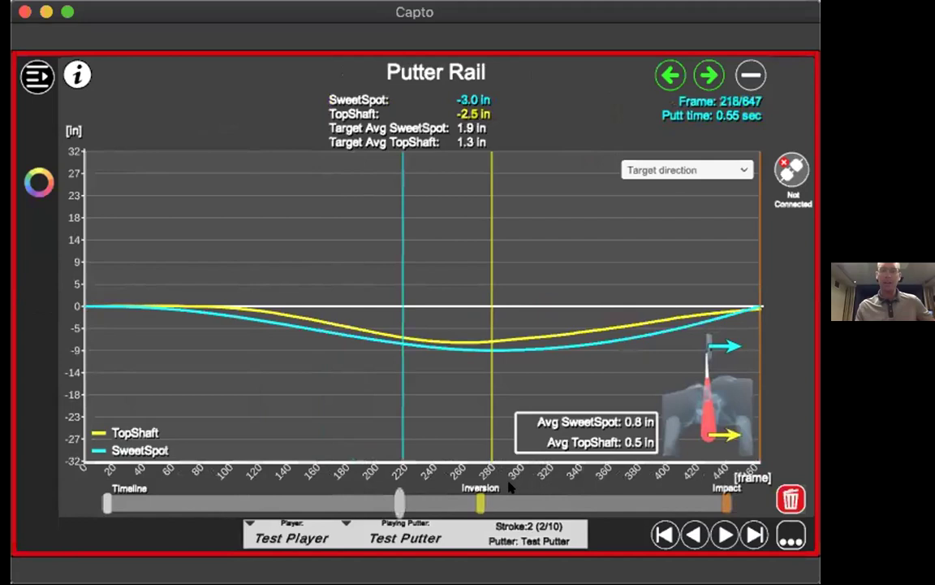
left_click(567, 503)
left_click(620, 503)
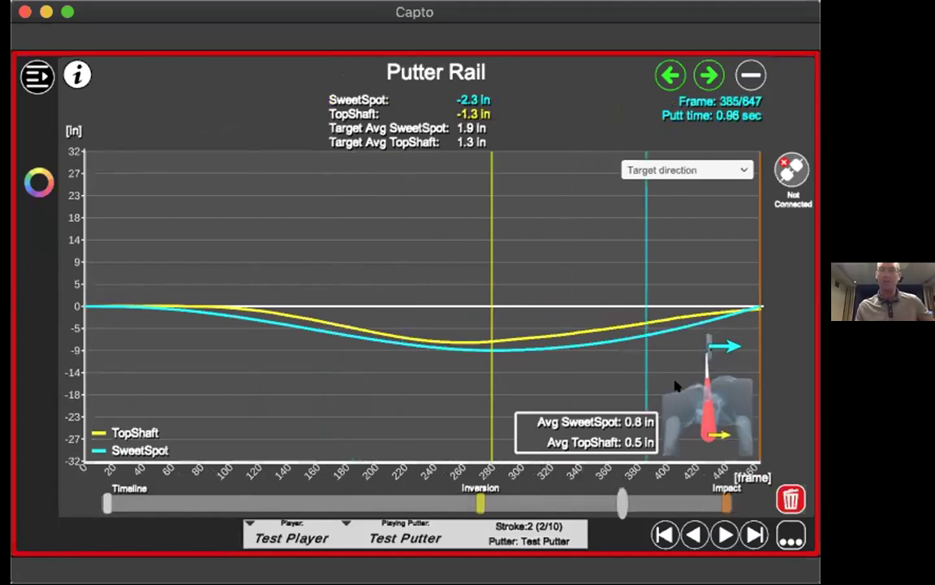
Step: Switch the Putter Rail to Front direction and scrub back and forth around the inversion, ending at frame 293
left_click(740, 168)
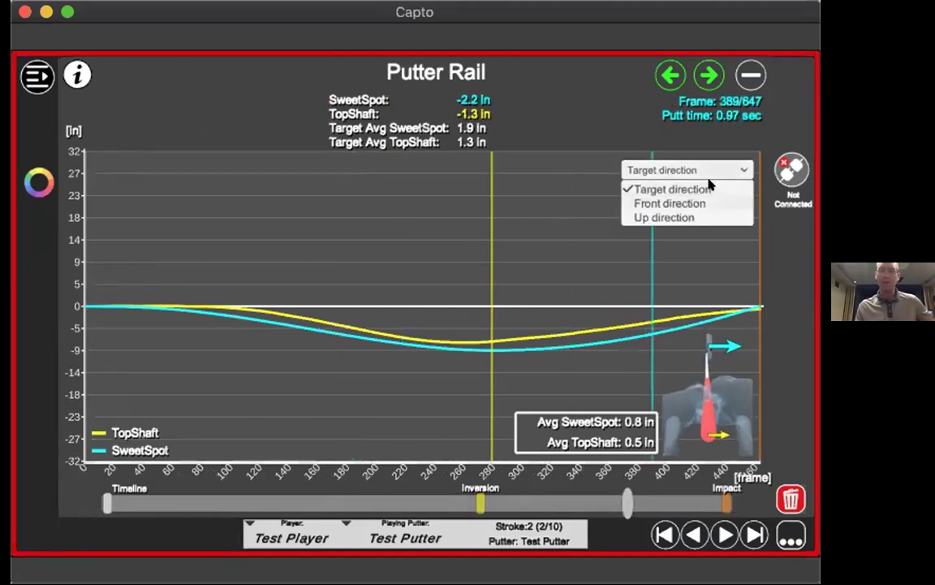
left_click(690, 203)
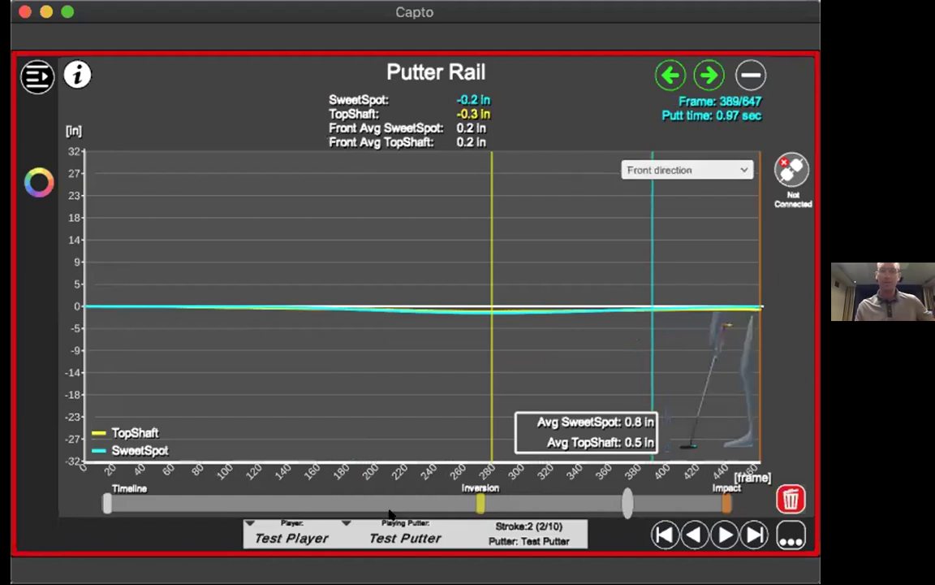
left_click(309, 504)
left_click(452, 504)
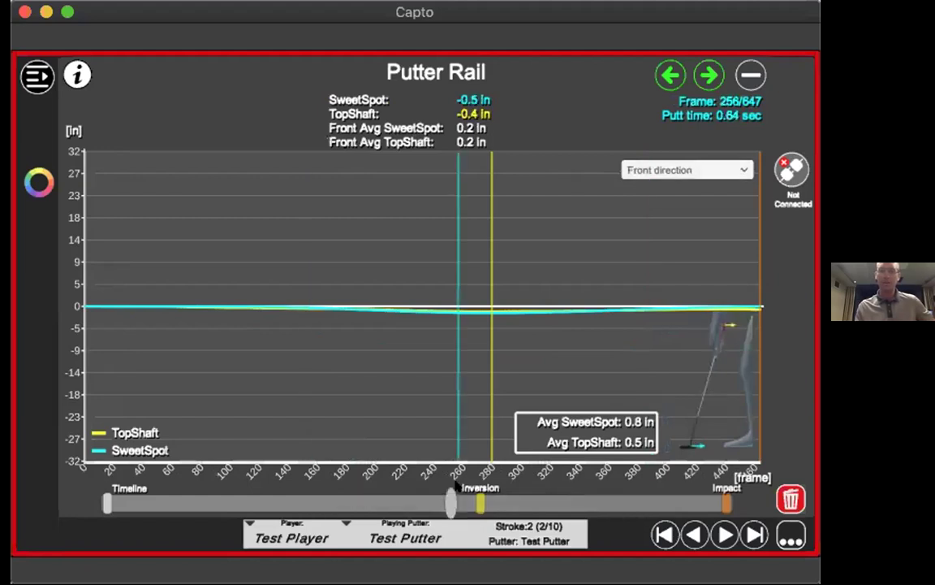
left_click(482, 502)
left_click(394, 503)
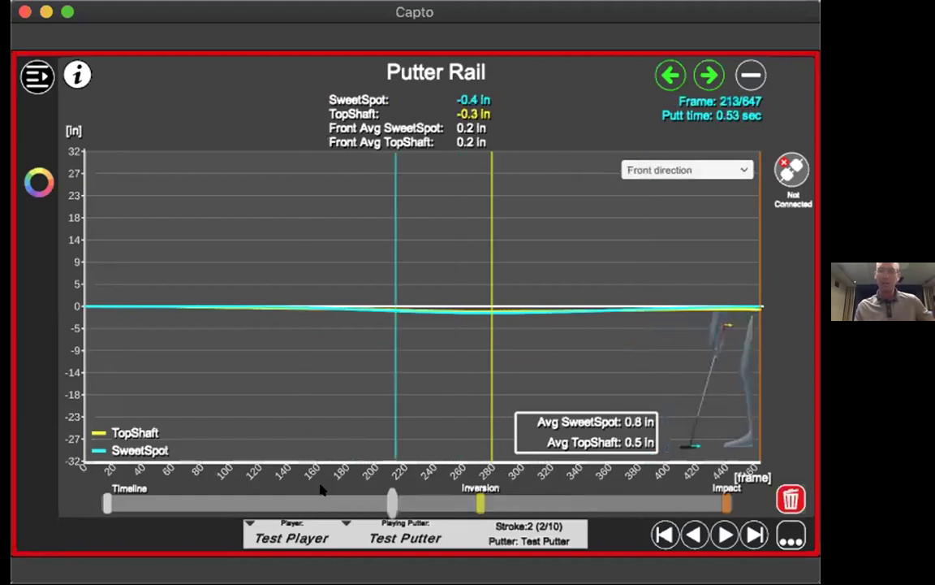
left_click(355, 503)
left_click(406, 504)
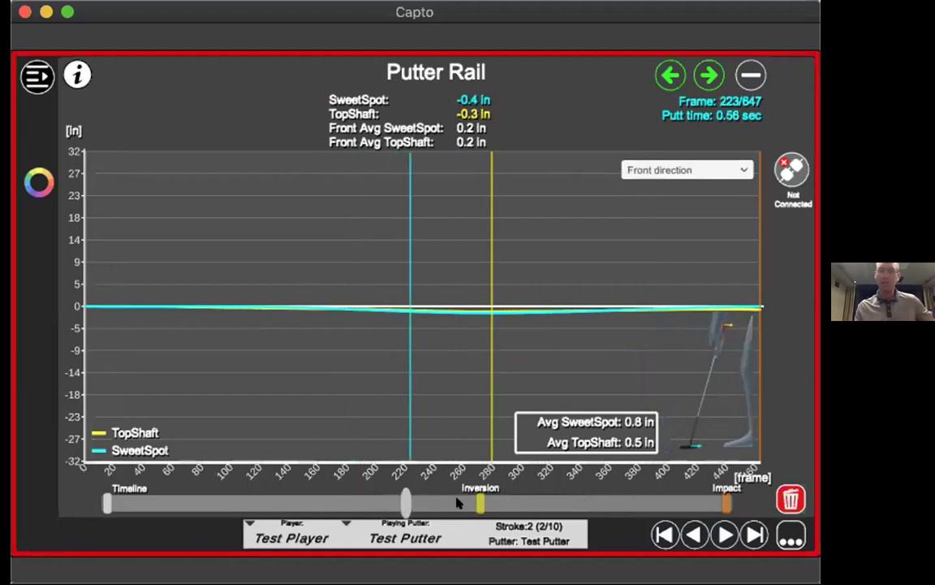
left_click(475, 504)
left_click(497, 504)
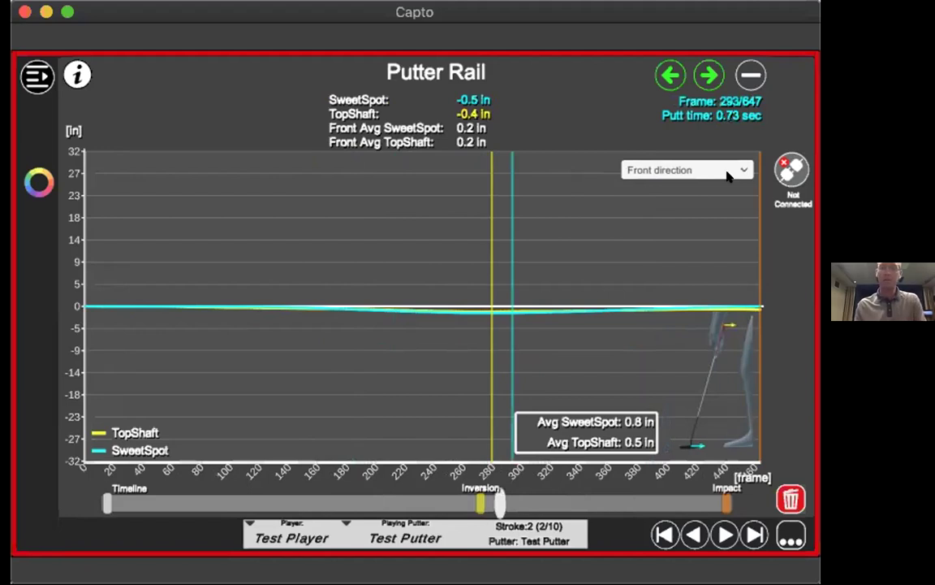
Step: Inspect the Putter Rail in Up direction up to frame 334, and switch it back to Target direction
left_click(687, 170)
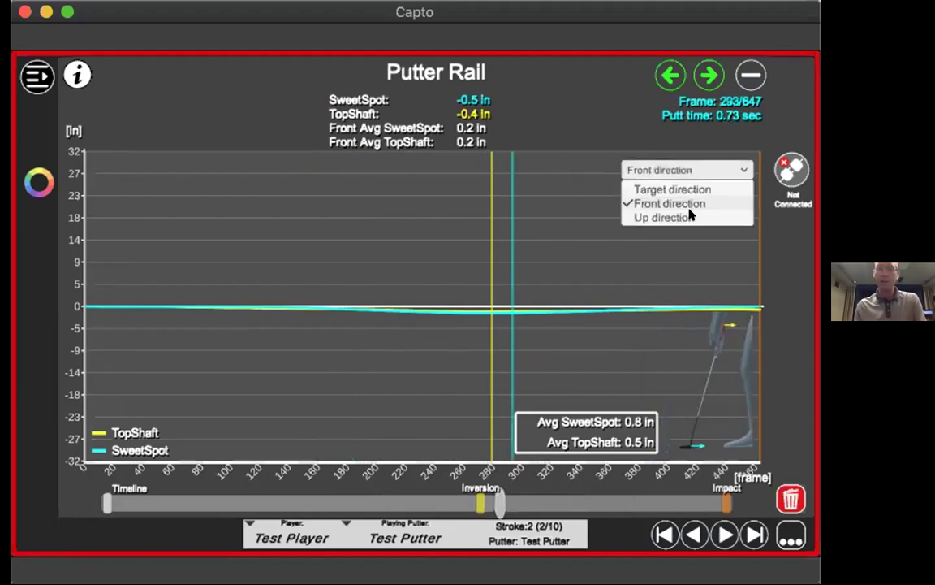
left_click(638, 216)
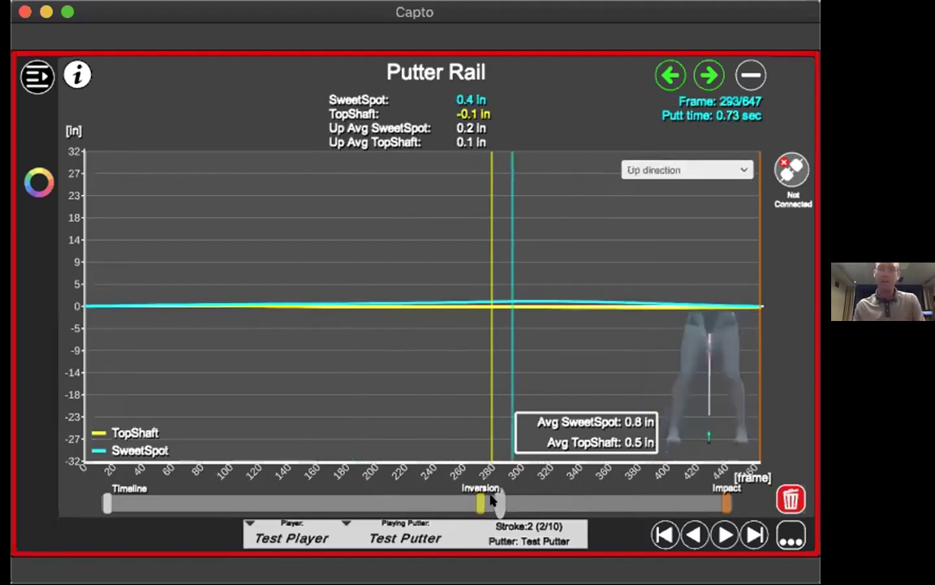
left_click(198, 501)
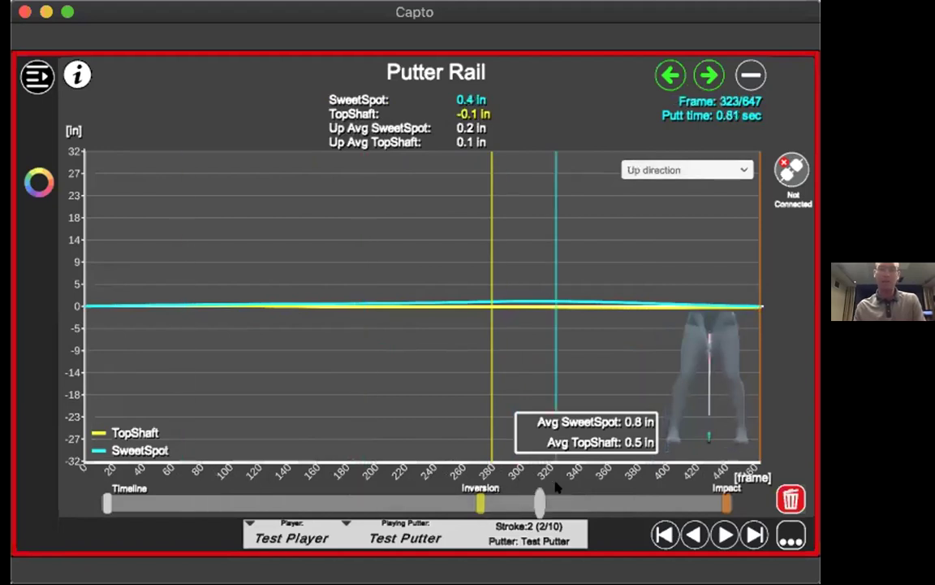
left_click(719, 170)
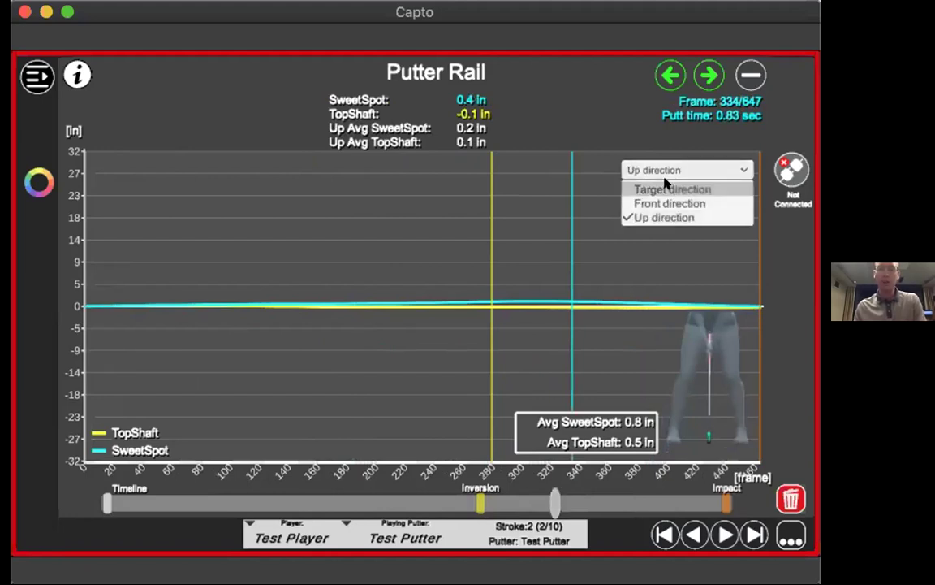
left_click(665, 188)
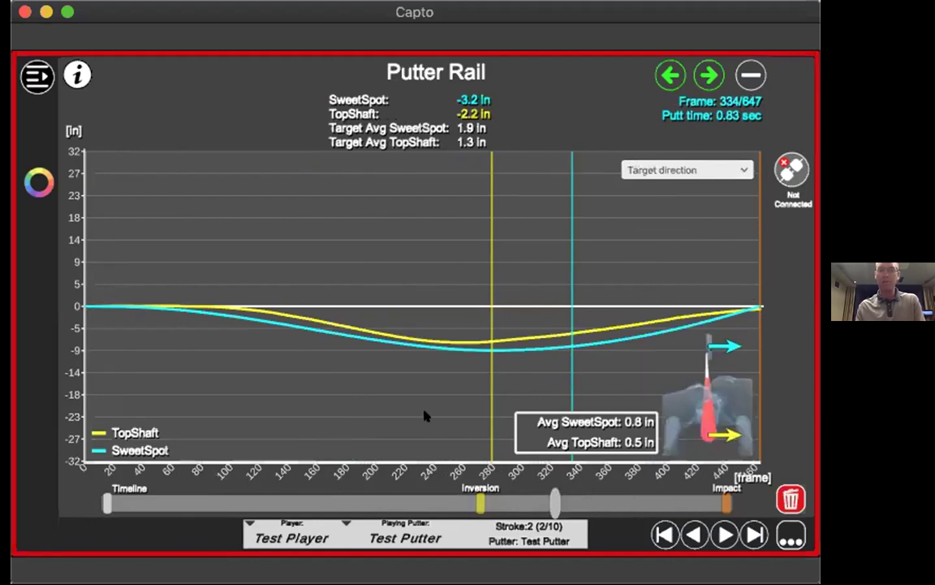
Step: Advance to the Handling view and scrub stroke 2 from the start through inversion to frame 408
left_click(709, 75)
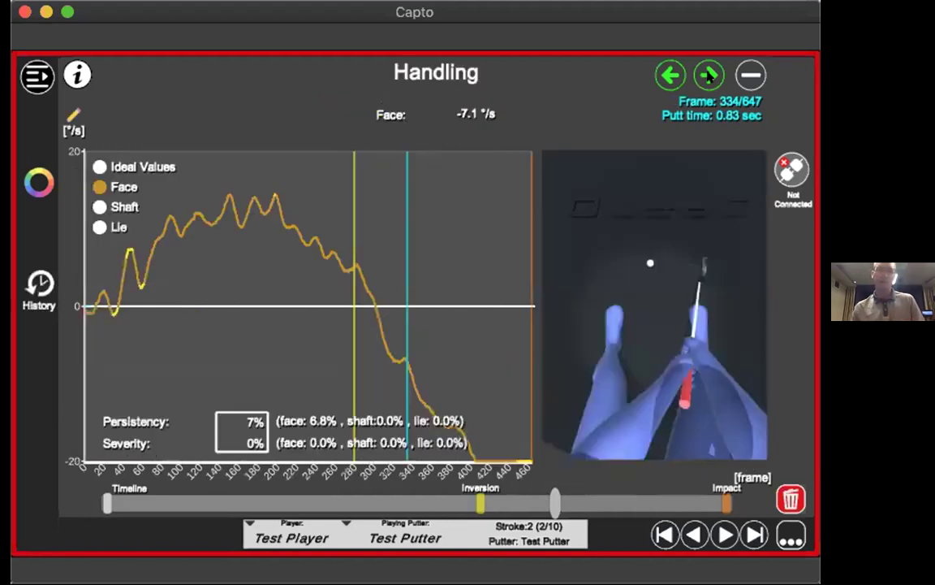
left_click(121, 503)
left_click(237, 503)
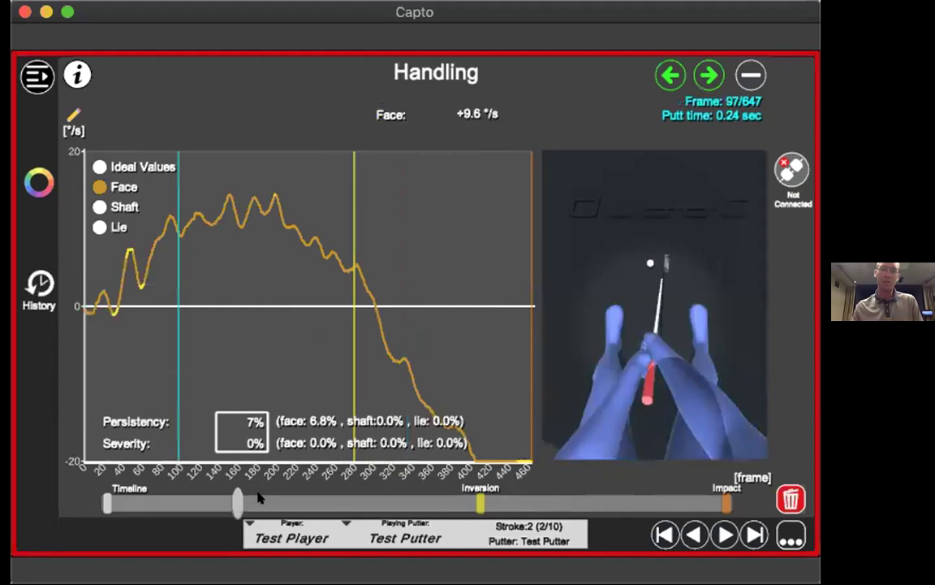
left_click(369, 499)
left_click(460, 499)
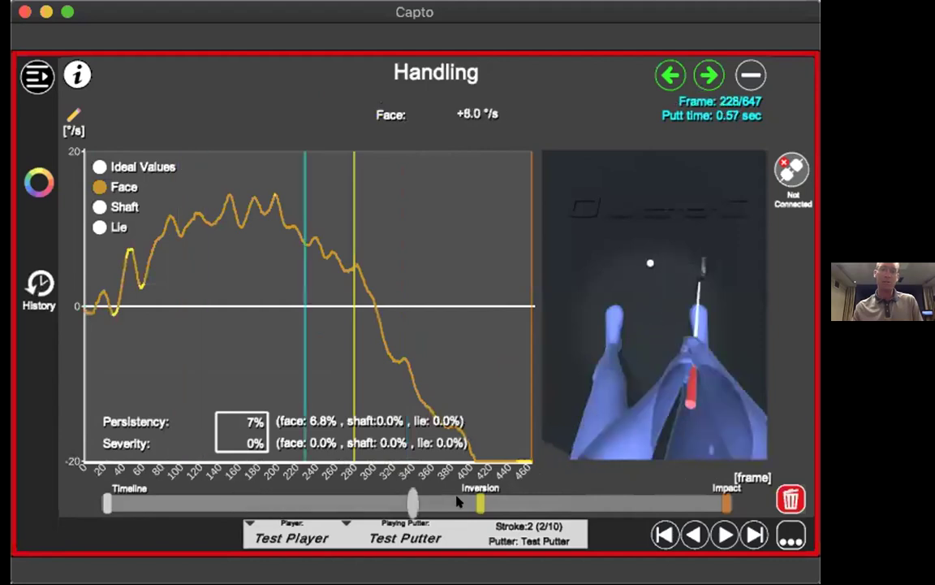
left_click(514, 502)
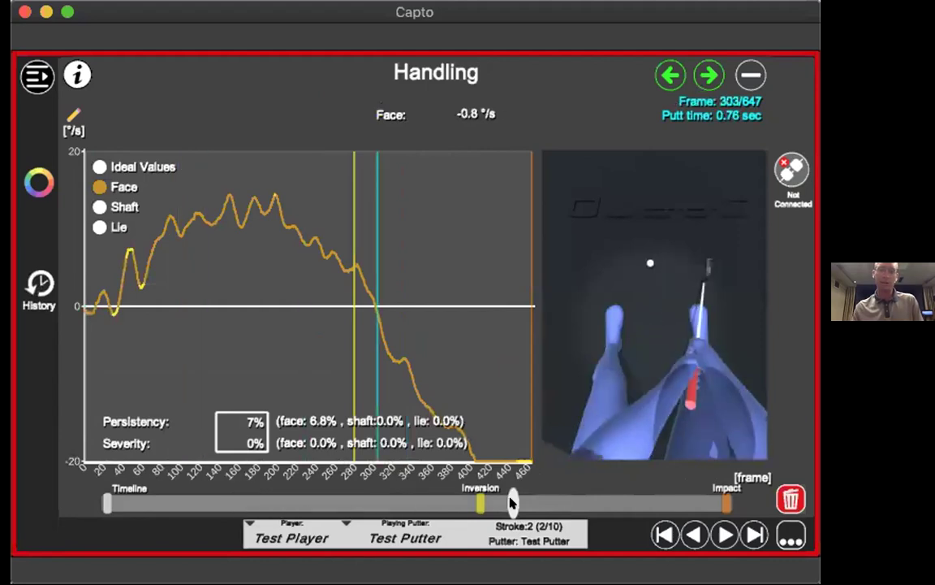
left_click(560, 501)
left_click(576, 501)
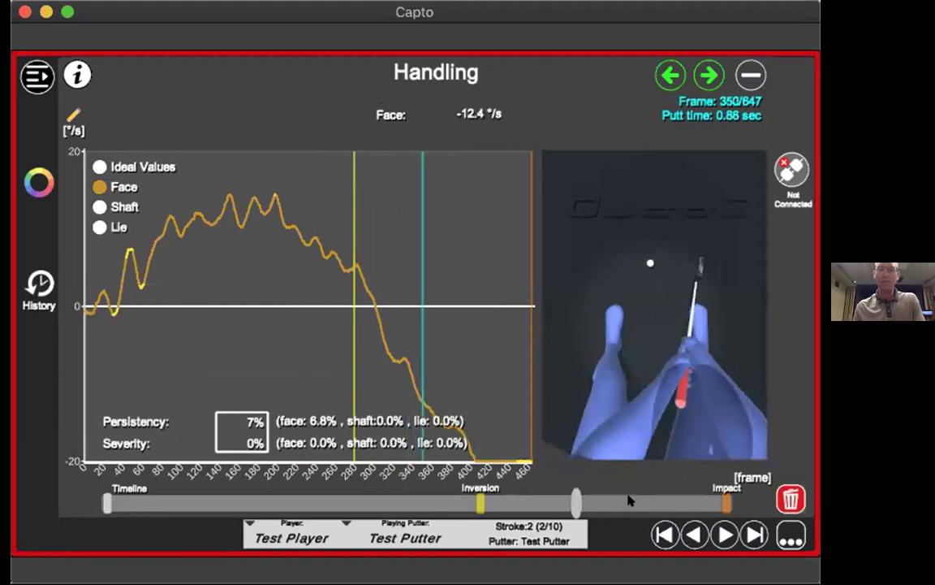
left_click(648, 500)
Step: Switch to stroke 3 and examine its Handling peaks before impact between frames 396 and 429
left_click(725, 534)
key("Down")
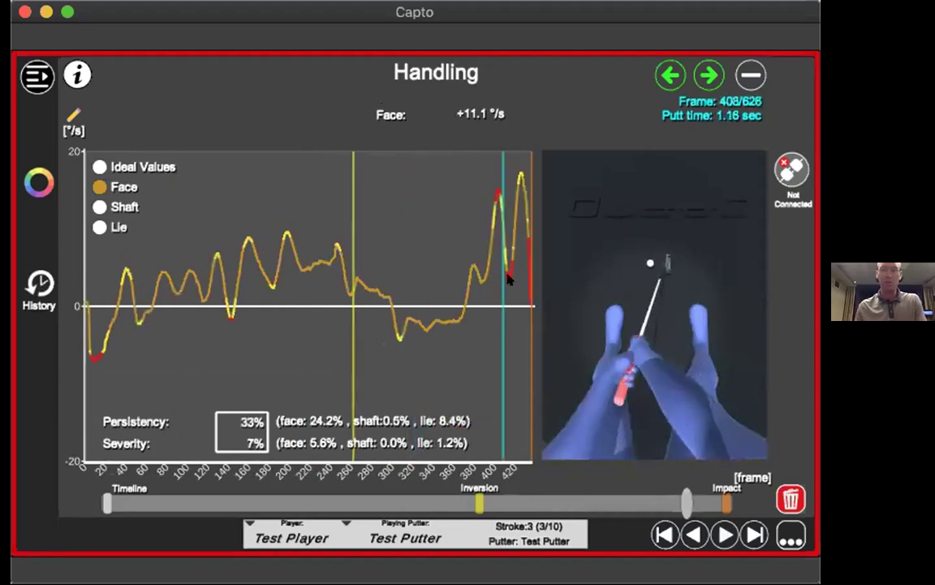
left_click(664, 502)
left_click(670, 503)
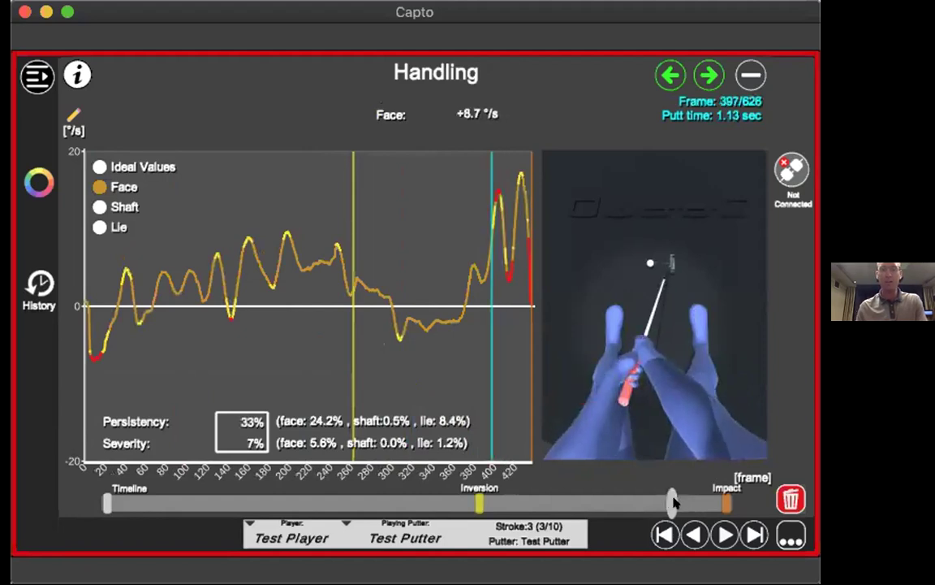
left_click_drag(680, 504, 691, 503)
left_click(692, 504)
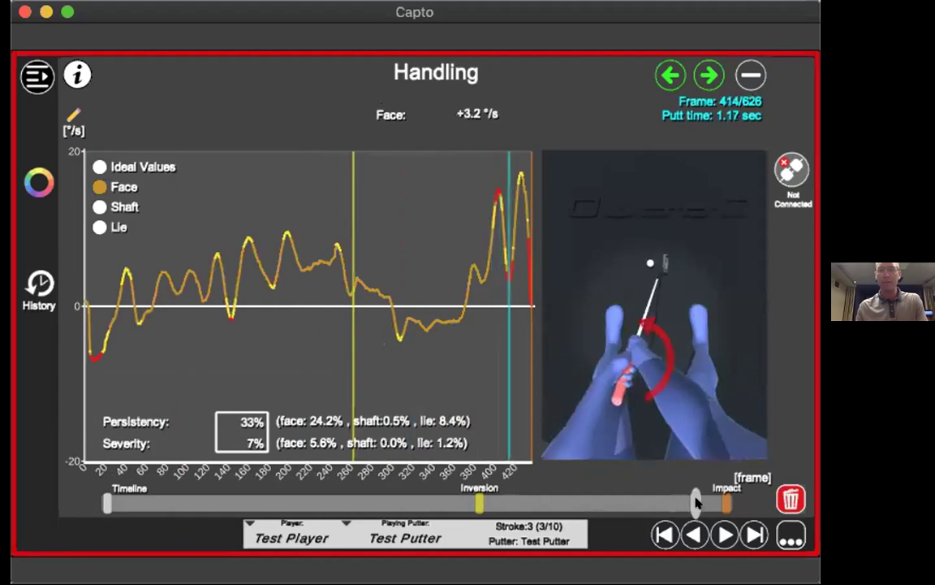
left_click(695, 503)
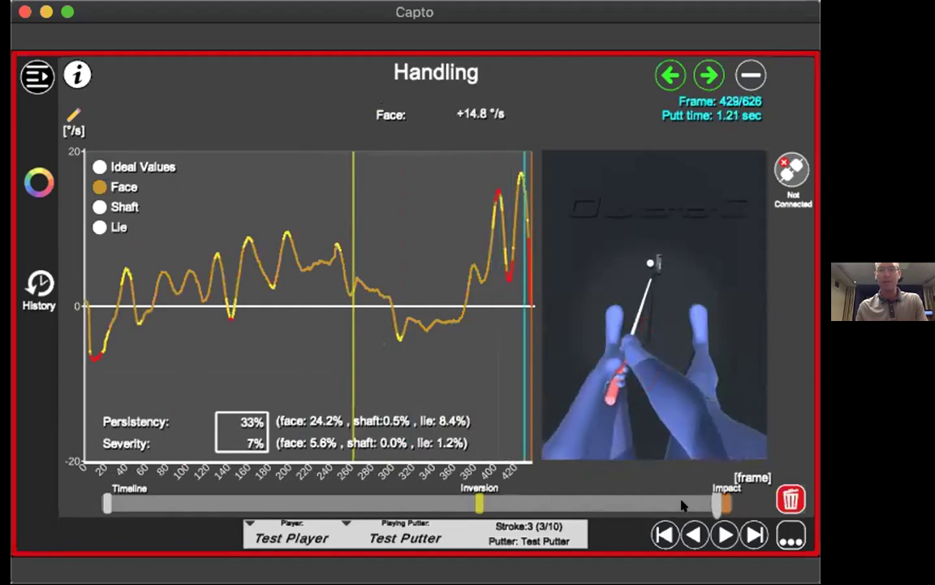
left_click(682, 505)
Step: Return to stroke 2 and advance to the Trembling view
left_click(694, 533)
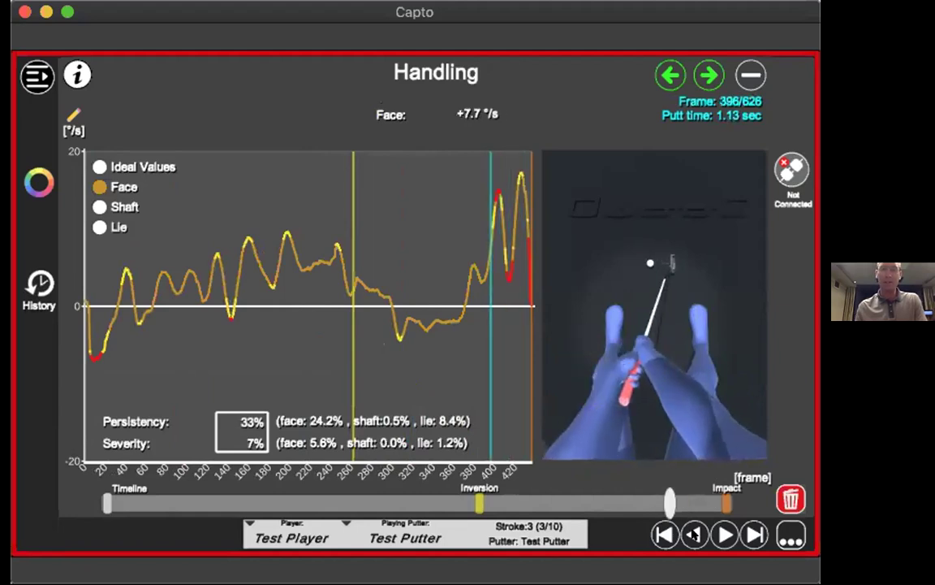
key("Left")
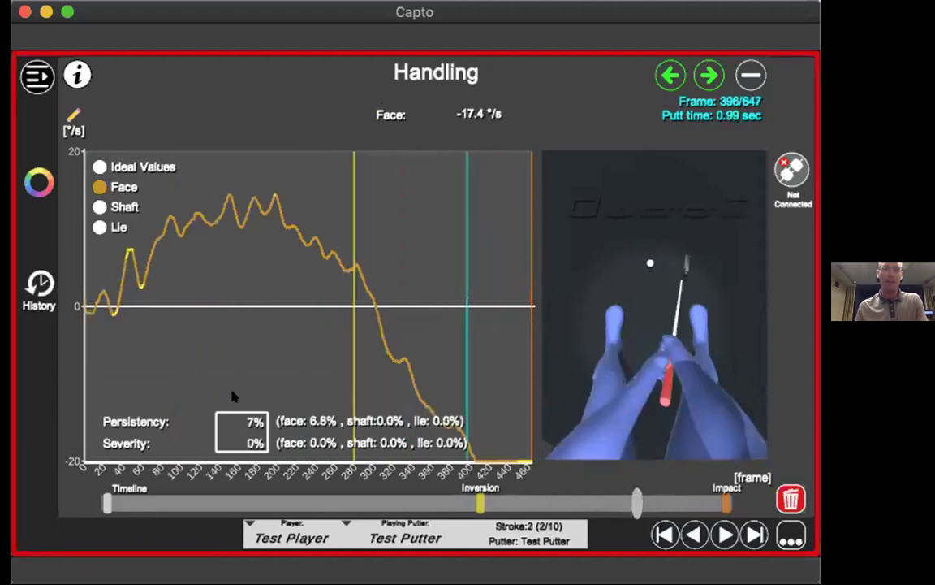
left_click(709, 75)
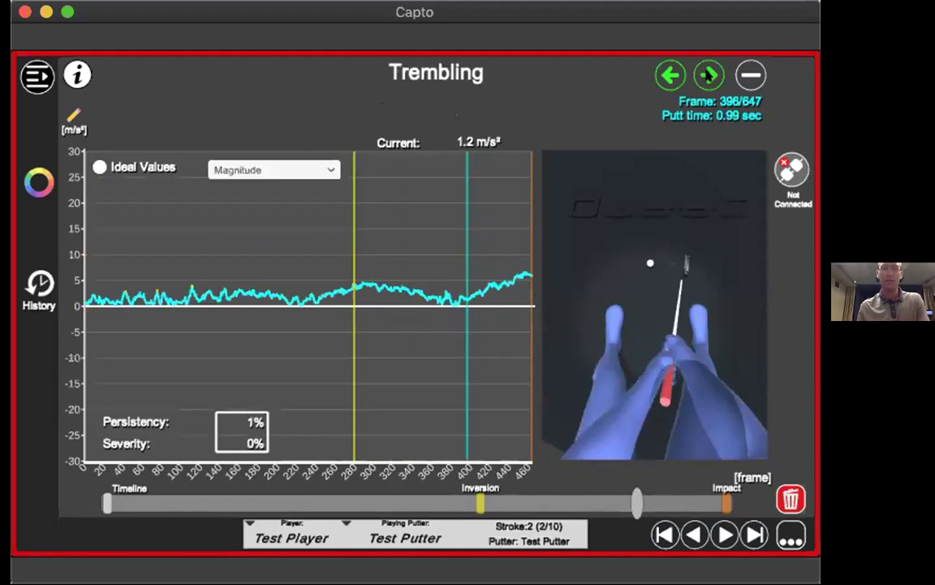
Step: Advance from Trembling to the Direction Hands Acceleration view and switch its graph to Sweet Spot Speed
left_click(728, 533)
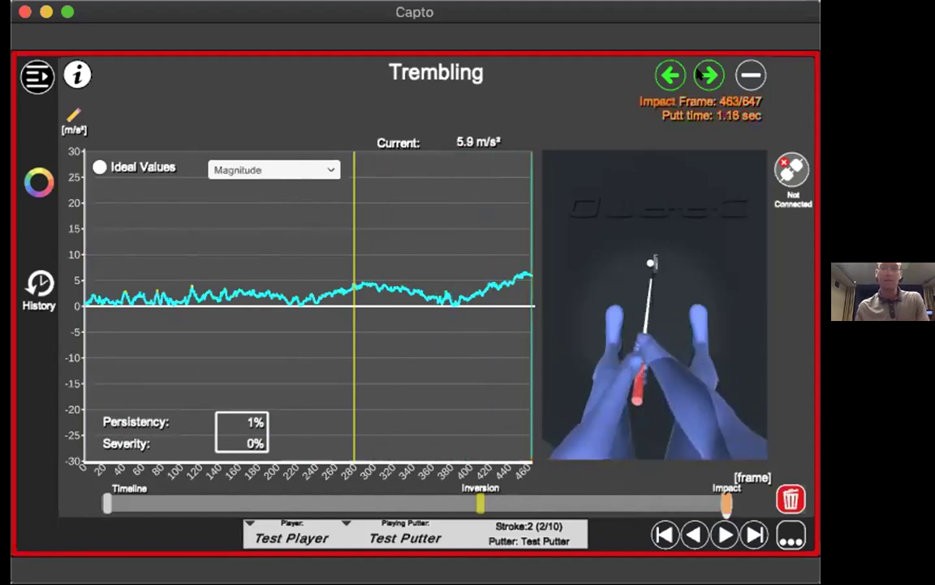
left_click(702, 74)
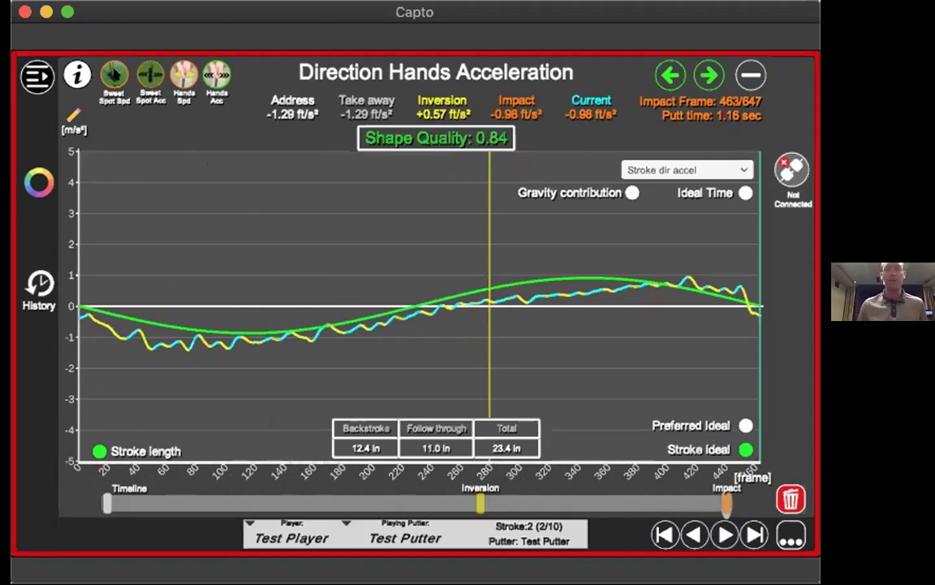
left_click(115, 73)
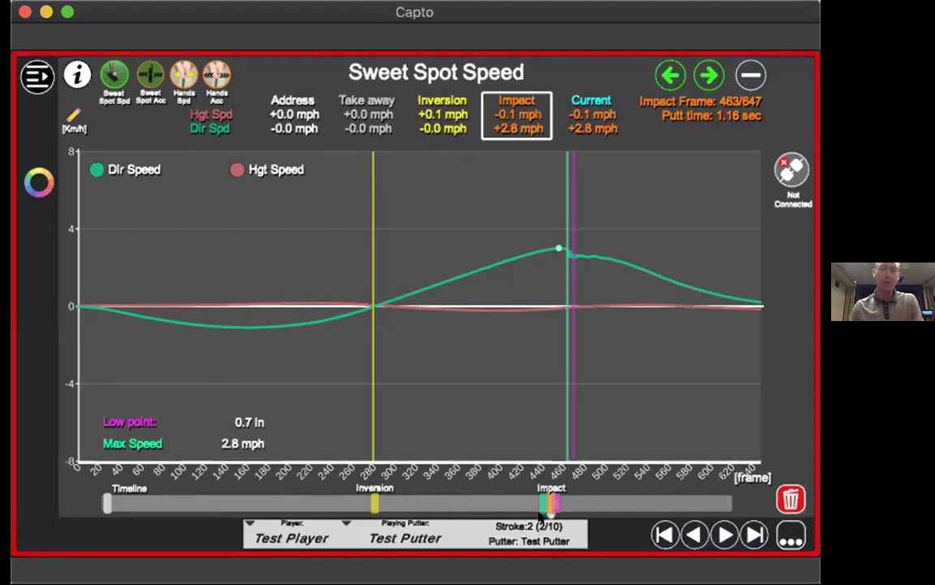
Step: Scrub through stroke 2's backstroke on the Sweet Spot Speed graph and settle on the inversion frame, 279
left_click(292, 503)
left_click(185, 488)
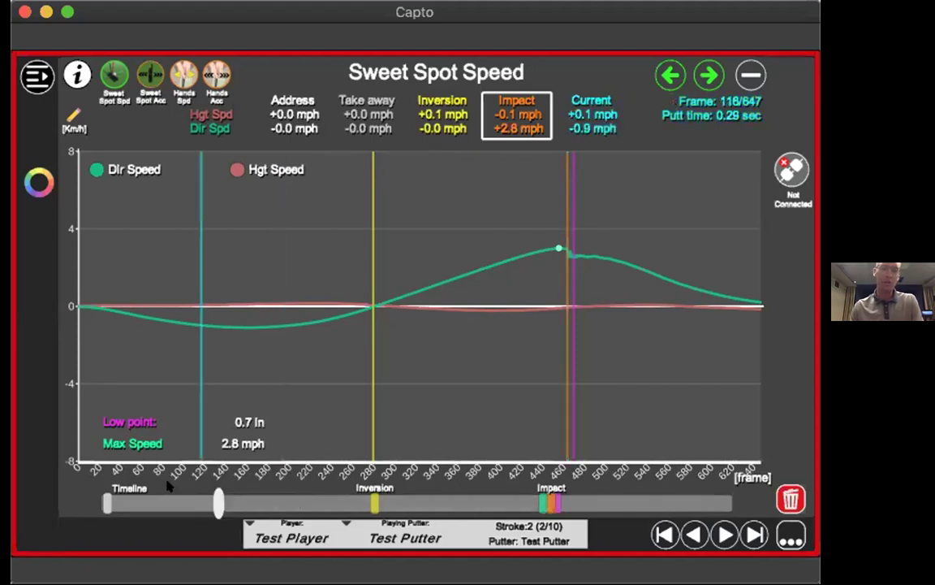
left_click(186, 487)
left_click(219, 488)
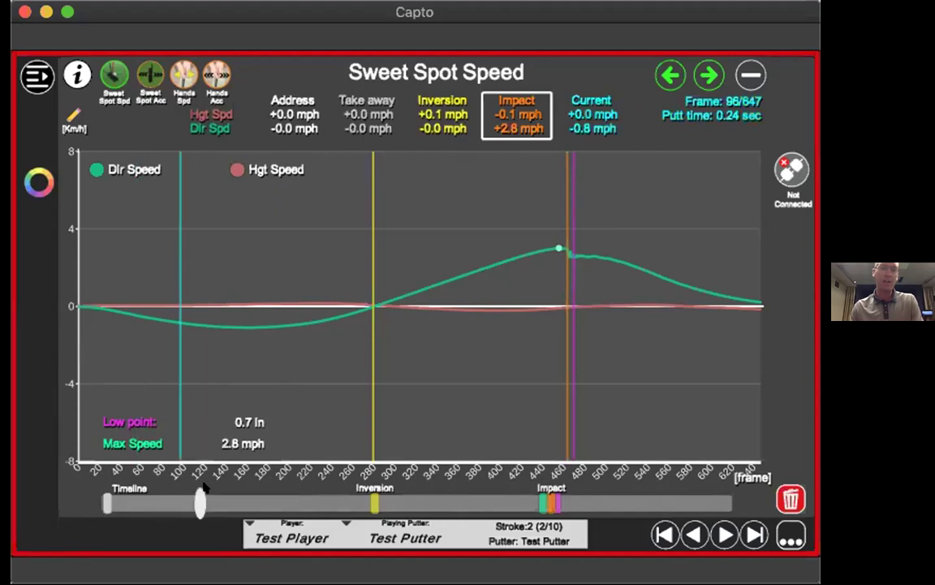
left_click(220, 488)
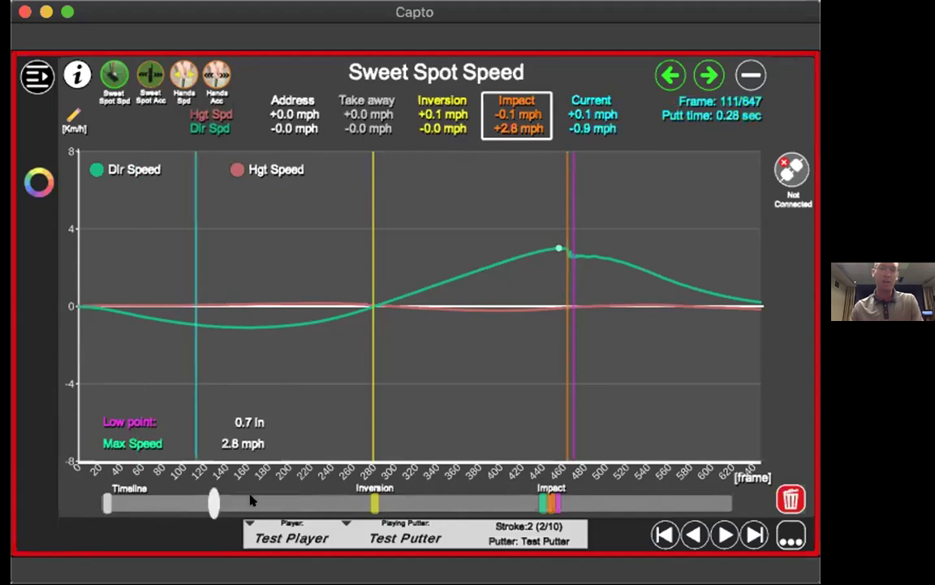
left_click(252, 501)
left_click(319, 501)
left_click(350, 503)
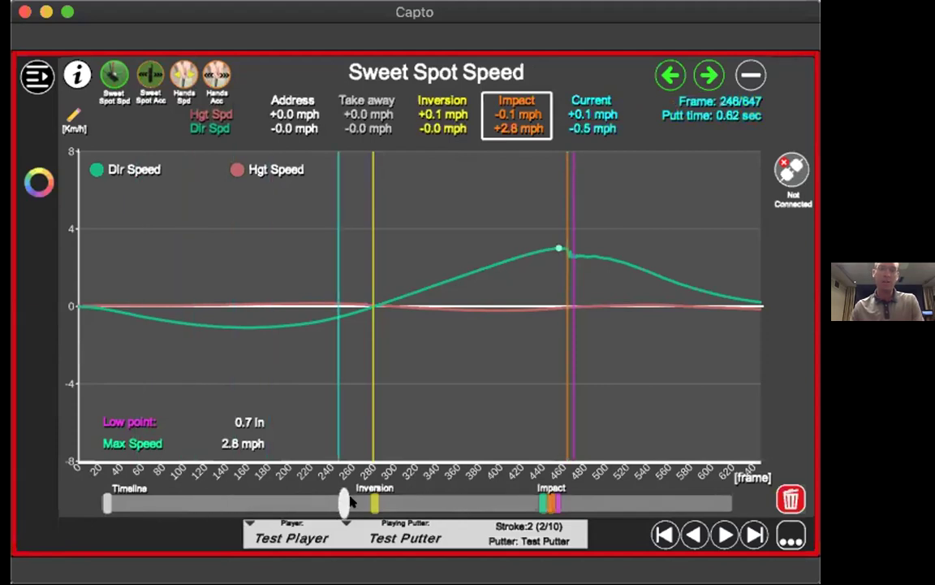
left_click(364, 504)
left_click(373, 503)
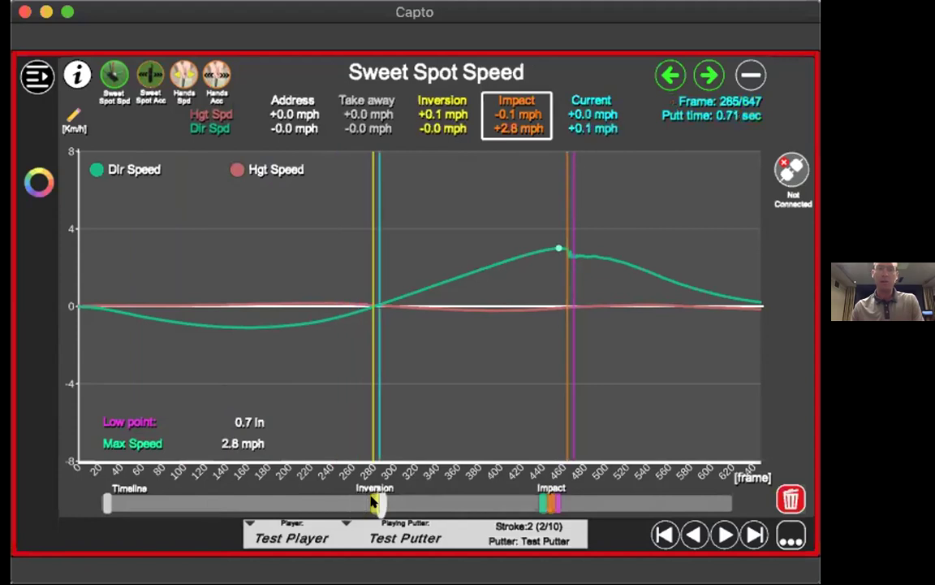
left_click(373, 503)
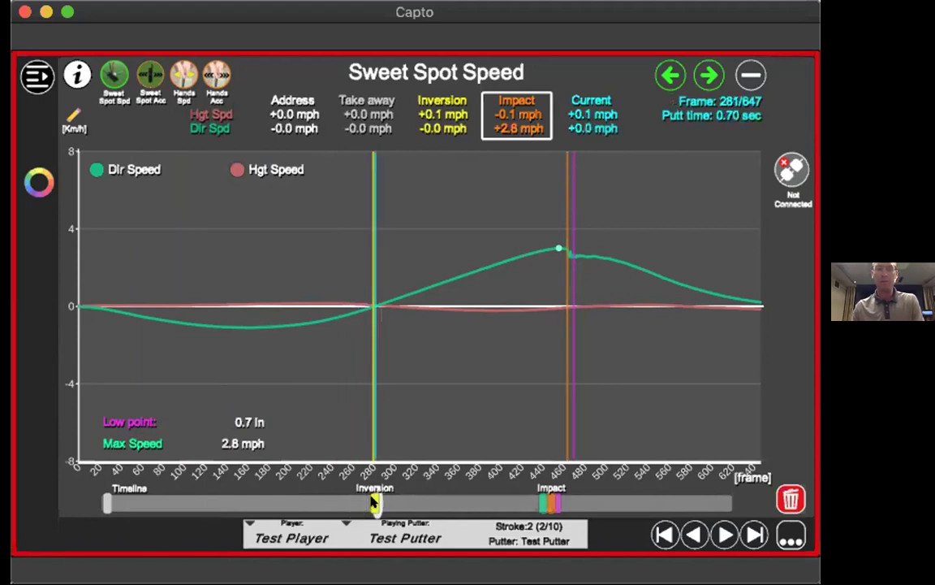
left_click(372, 503)
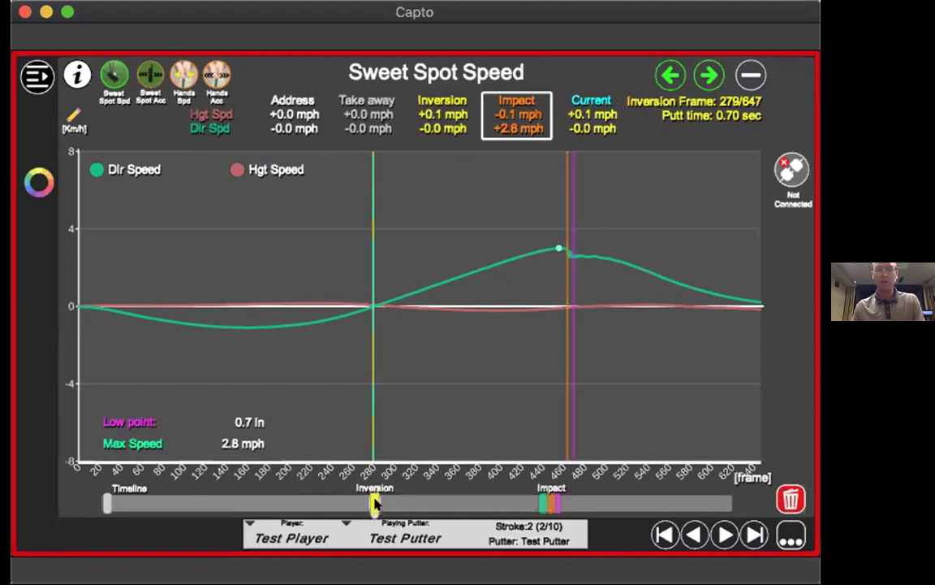
Step: Scrub stroke 2's forward stroke from inversion to the maximum-speed point at frame 455 and examine the speed around impact
left_click(406, 503)
left_click(425, 503)
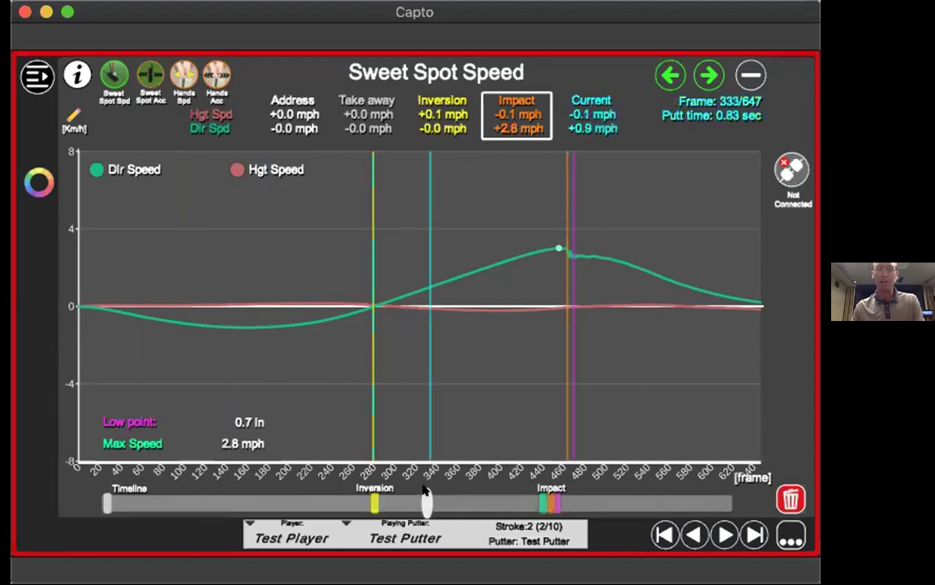
left_click(436, 502)
left_click(472, 503)
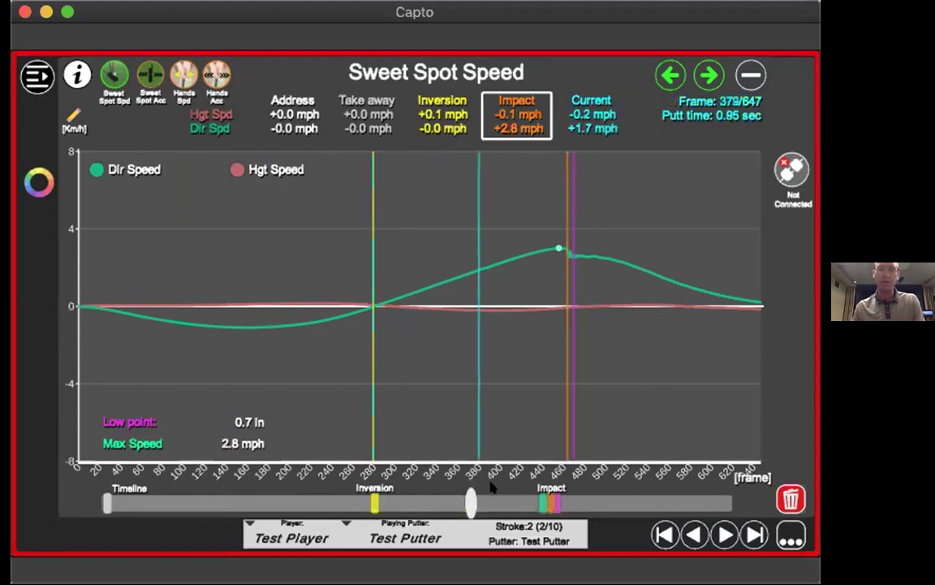
left_click(500, 503)
left_click(538, 501)
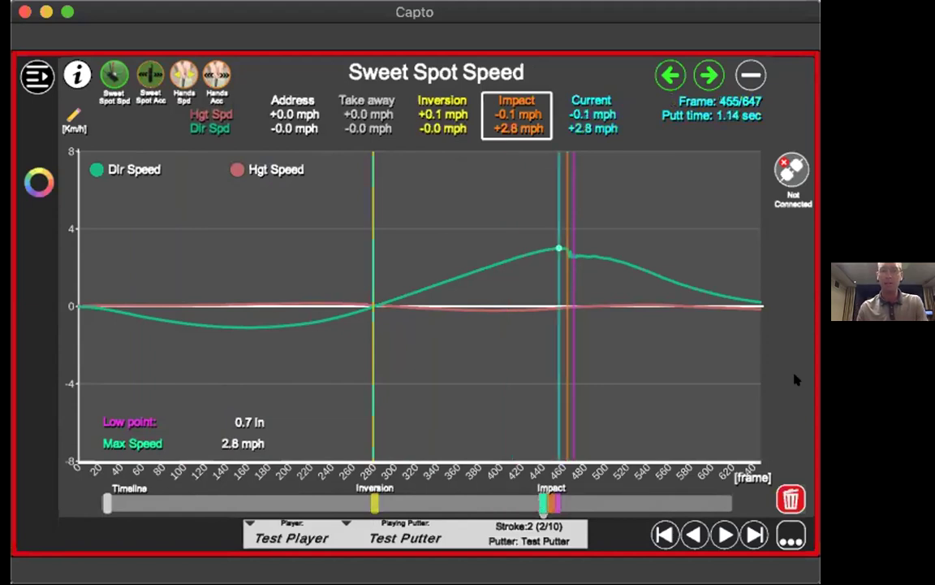
mouse_move(541, 502)
left_mouse_down()
mouse_move(562, 498)
mouse_move(544, 499)
left_mouse_up()
left_click(544, 501)
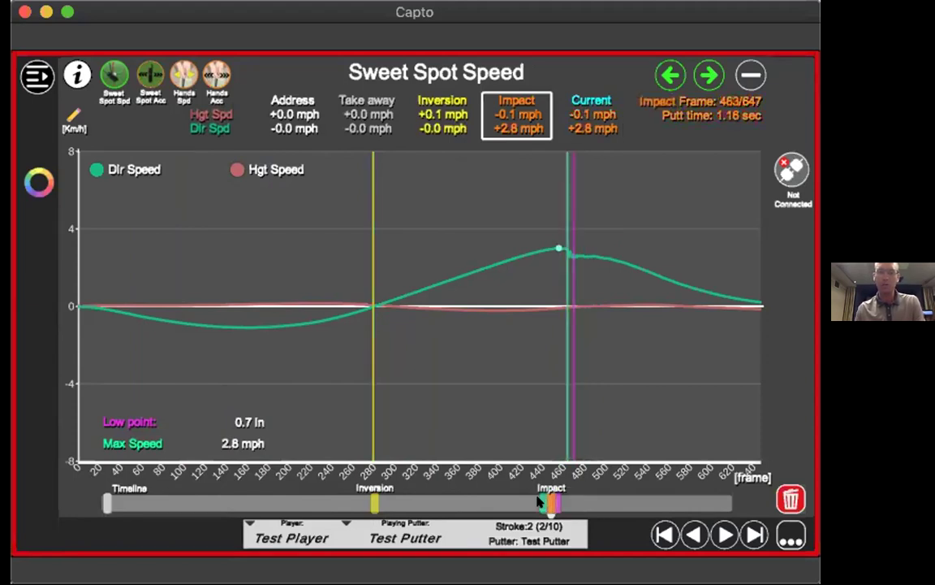
left_click(544, 503)
left_click(544, 503)
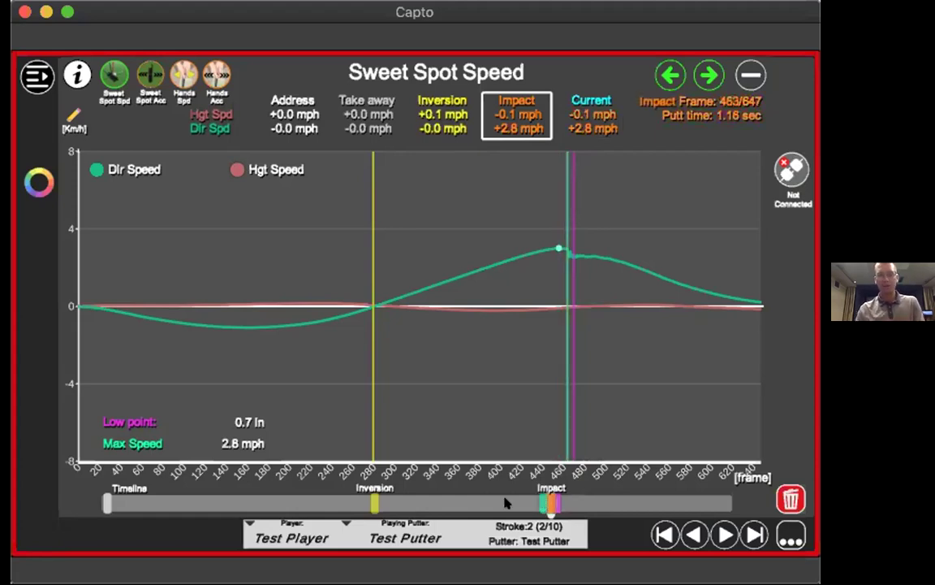
mouse_move(543, 503)
left_mouse_down()
mouse_move(489, 504)
mouse_move(539, 502)
left_mouse_up()
Step: Compare the Sweet Spot Speed graphs of the recorded strokes, going backwards from stroke 10 to stroke 1
left_click(726, 528)
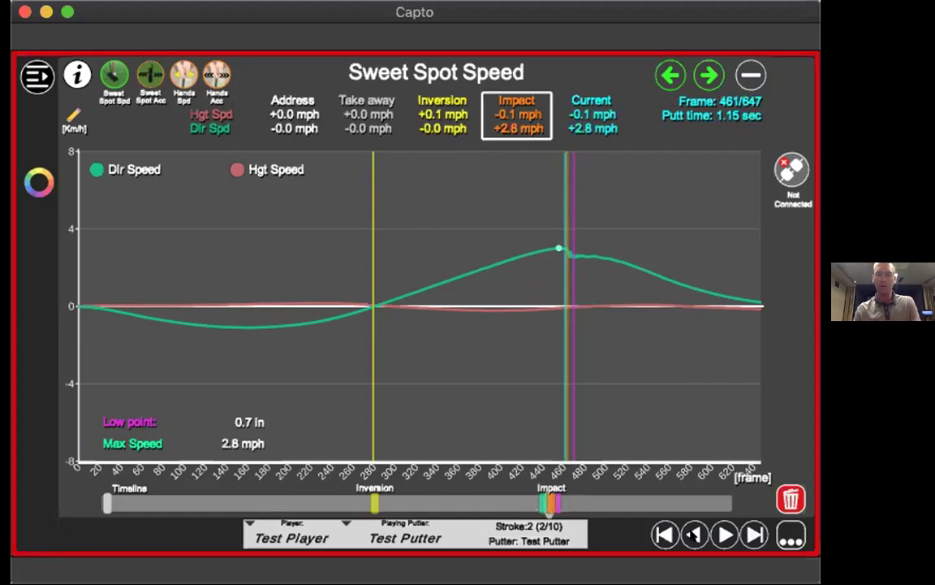
left_click(695, 534)
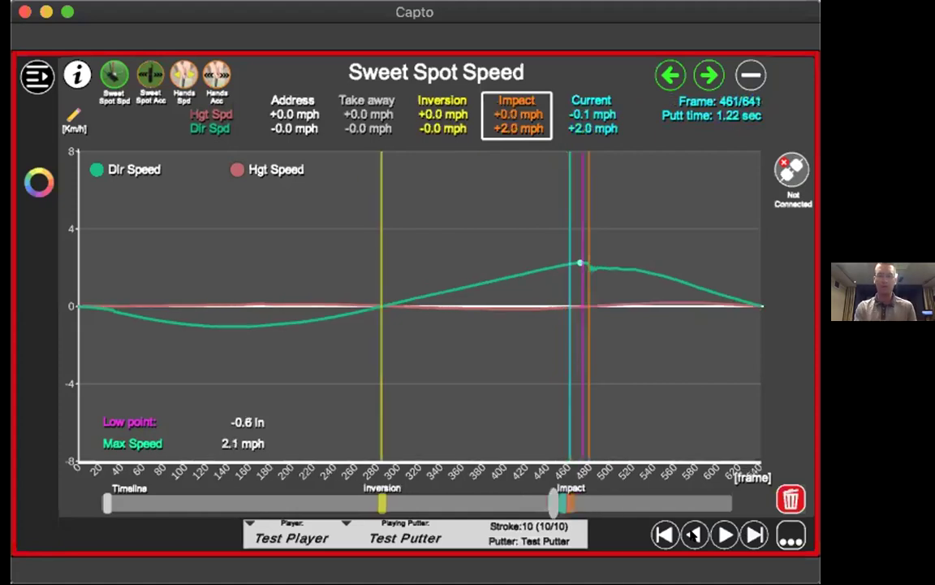
left_click(695, 534)
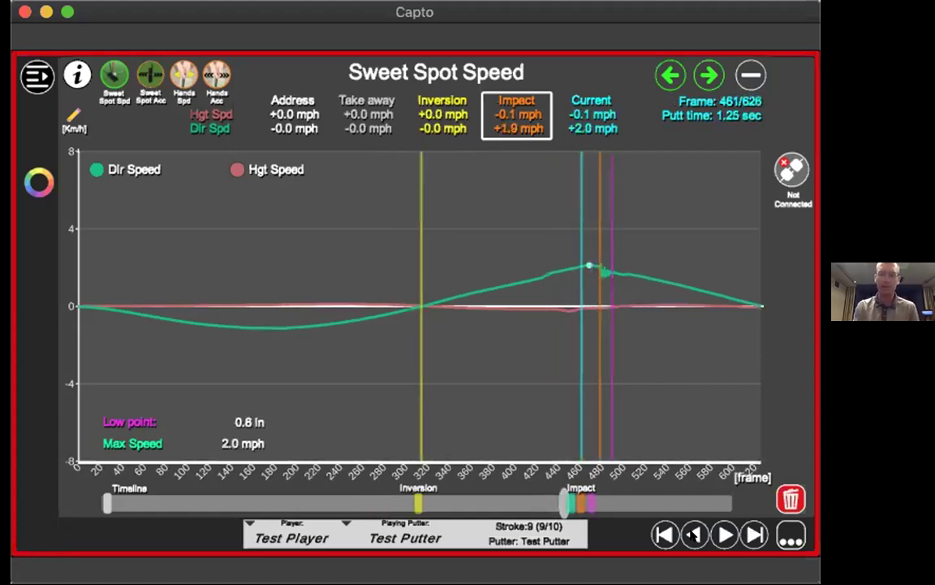
left_click(694, 535)
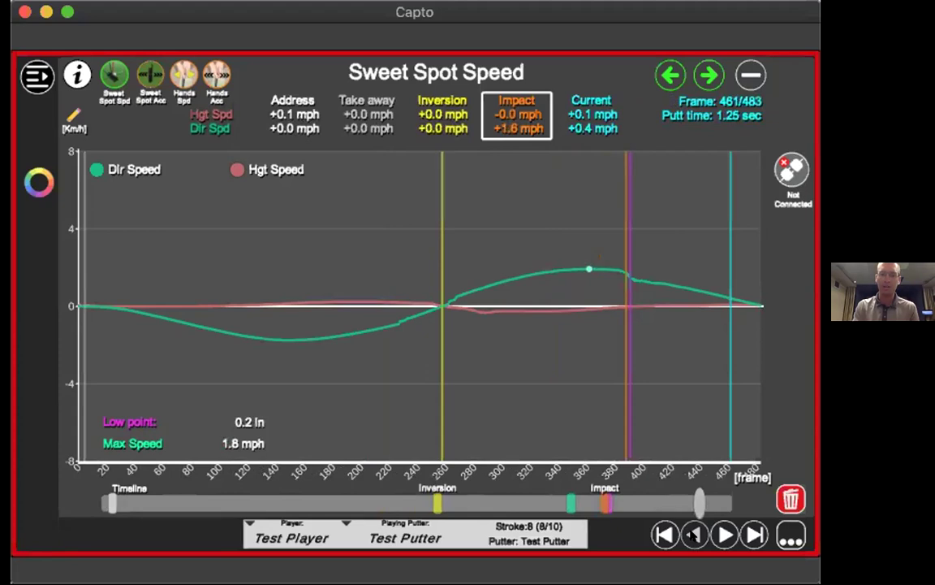
left_click(695, 535)
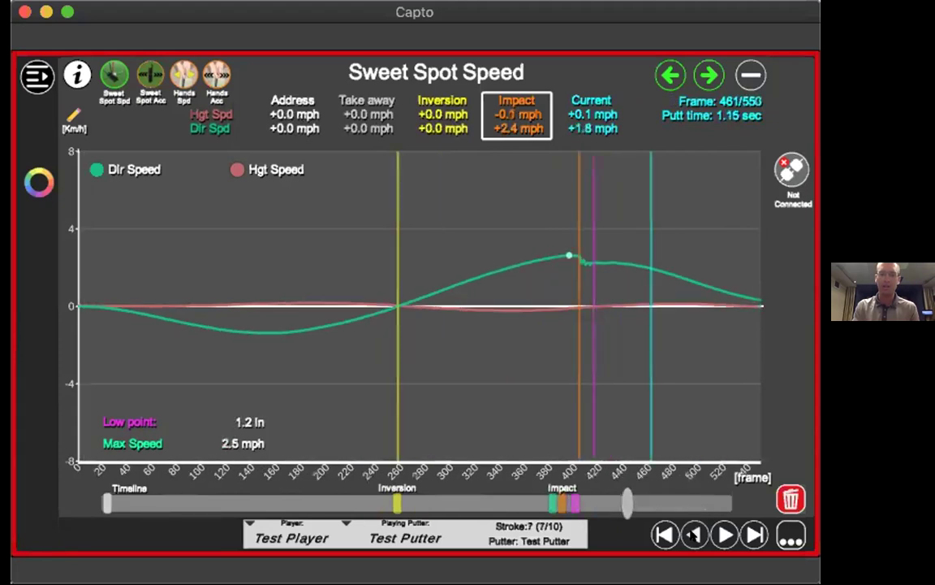
left_click(695, 535)
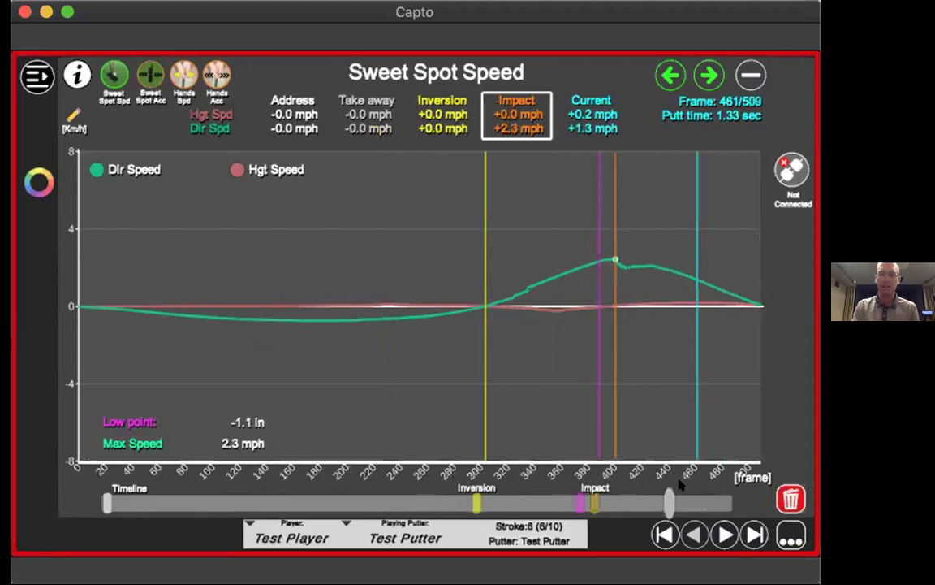
left_click(695, 534)
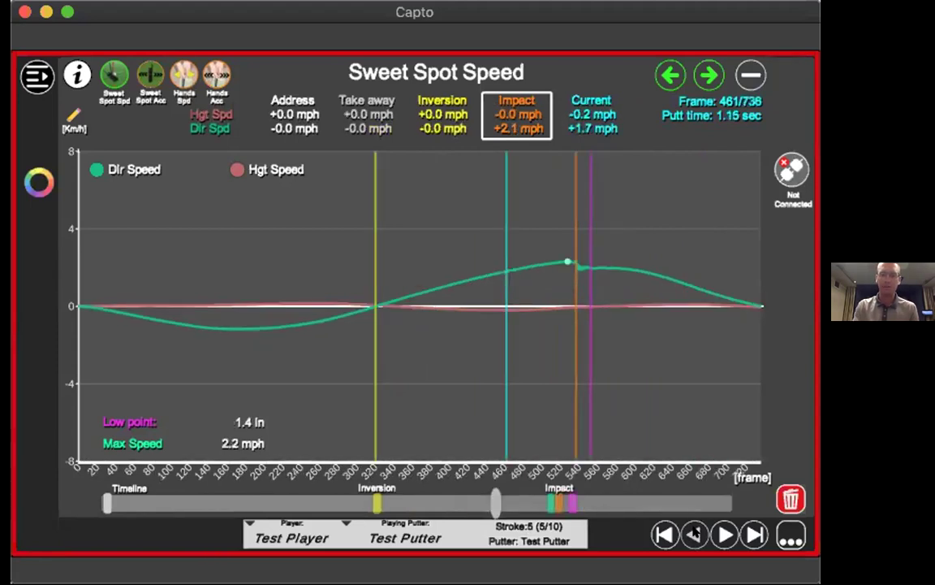
left_click(694, 535)
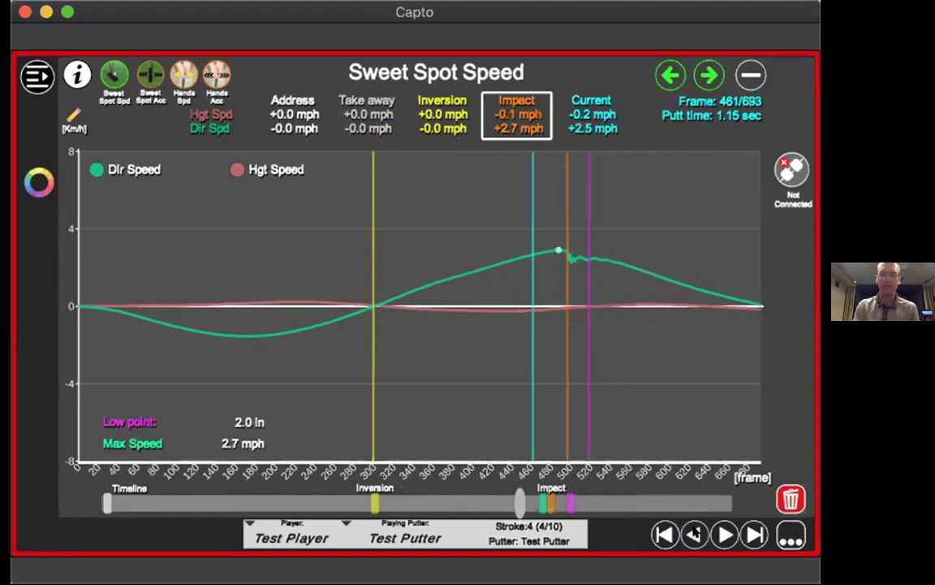
left_click(694, 535)
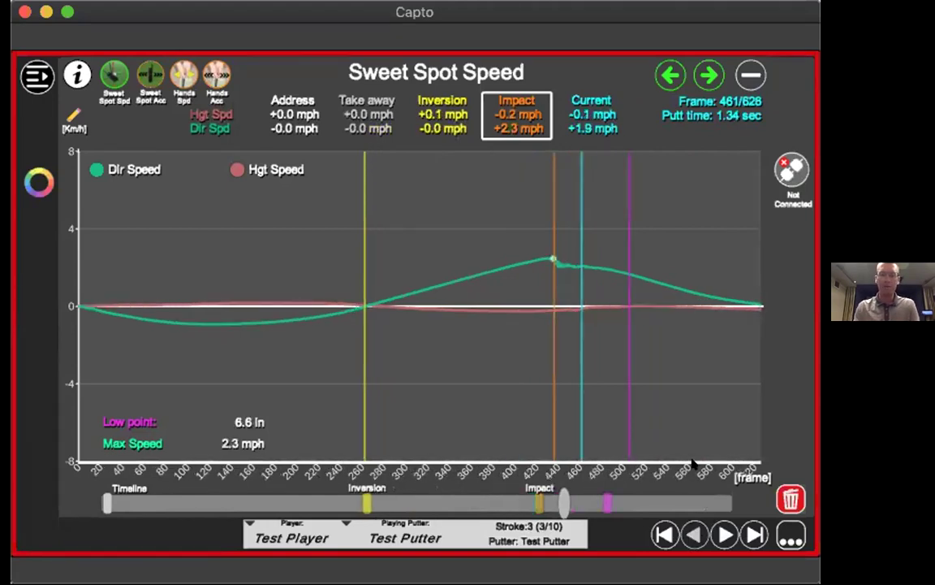
key("Left")
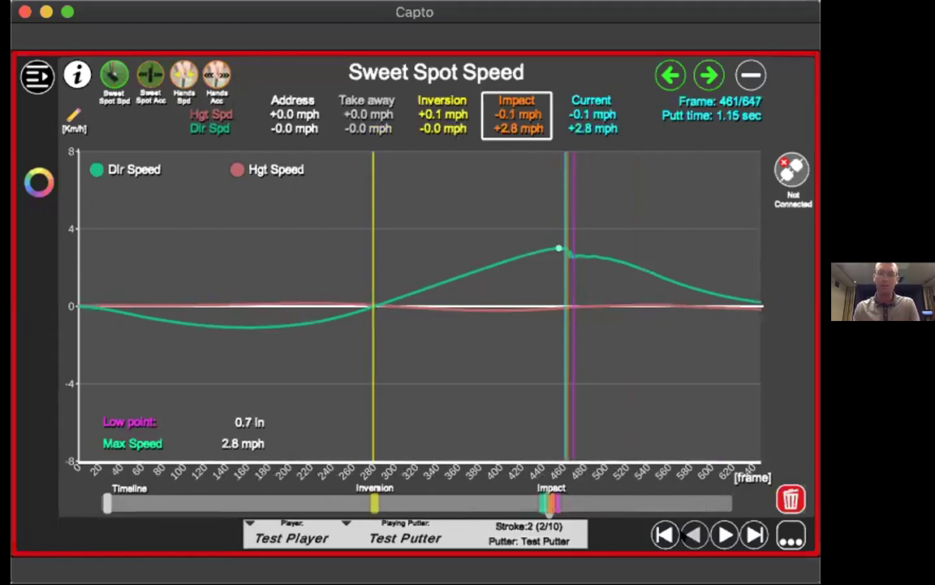
left_click(692, 534)
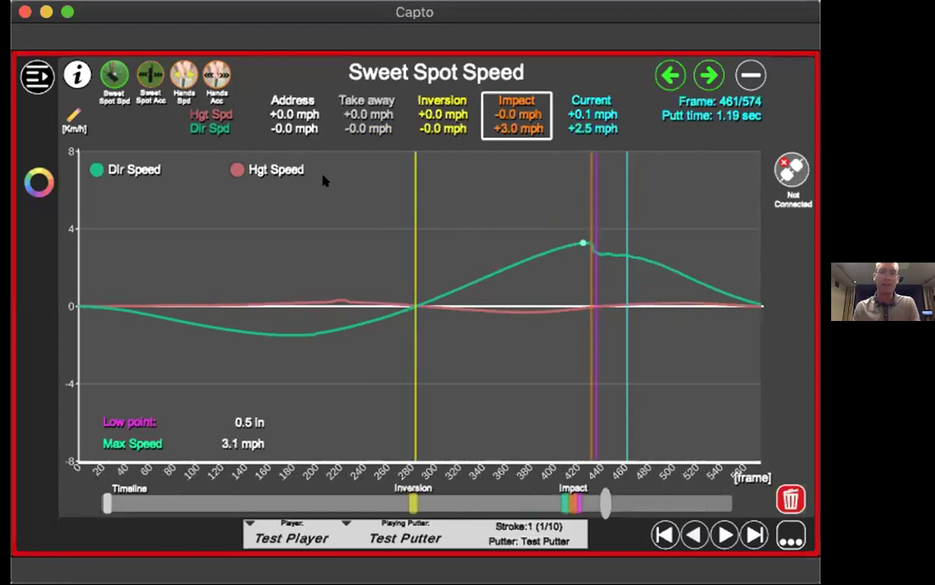
Step: Switch stroke 1 to the Sweet Spot Acceleration graph and set its max Y value to 30
left_click(147, 75)
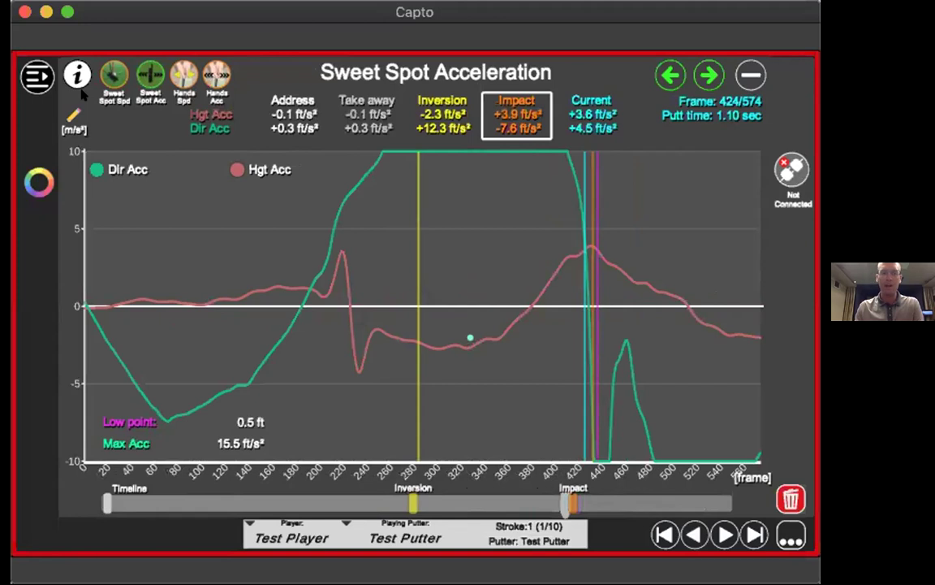
left_click(64, 104)
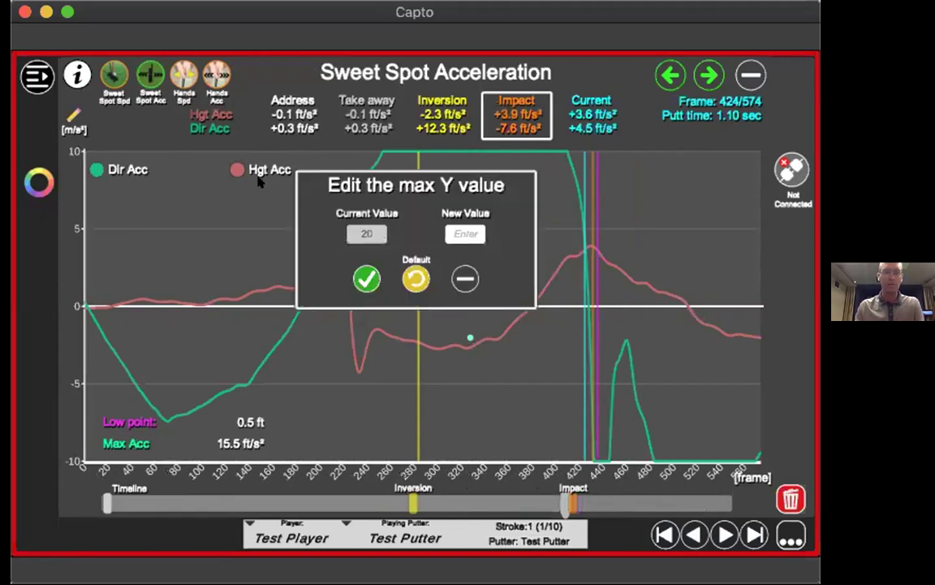
left_click(475, 233)
type("30")
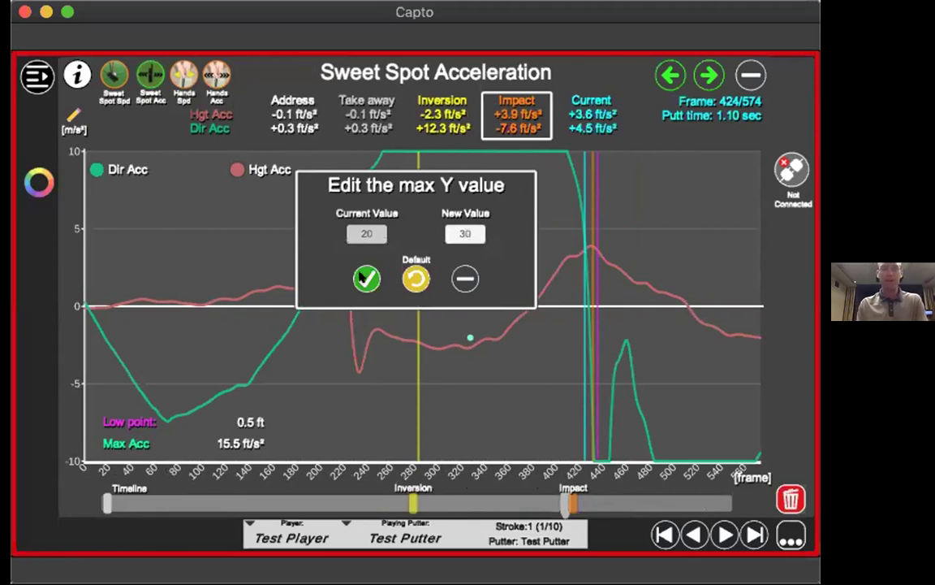
left_click(367, 278)
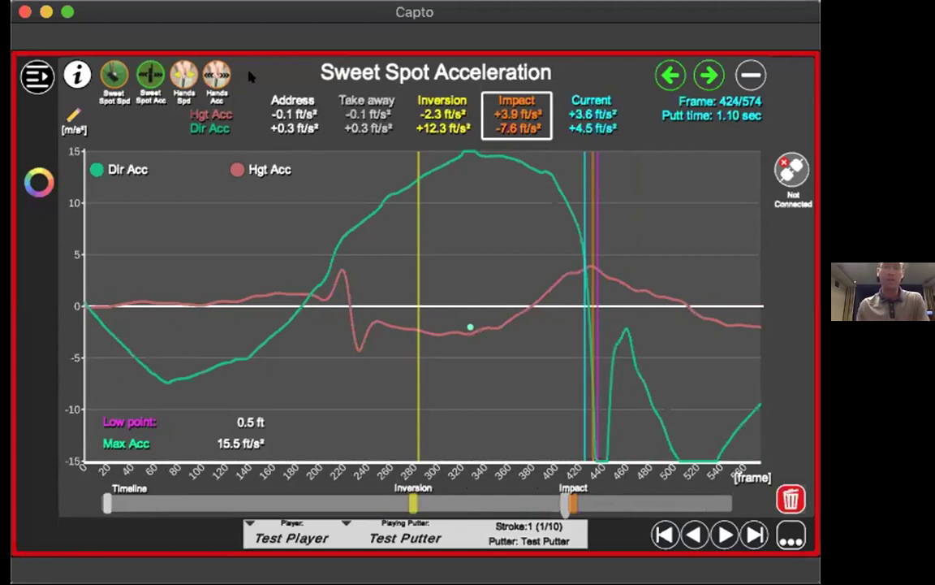
Step: Inspect stroke 1's Direction Hands Speed graph and return to Direction Hands Acceleration
left_click(184, 75)
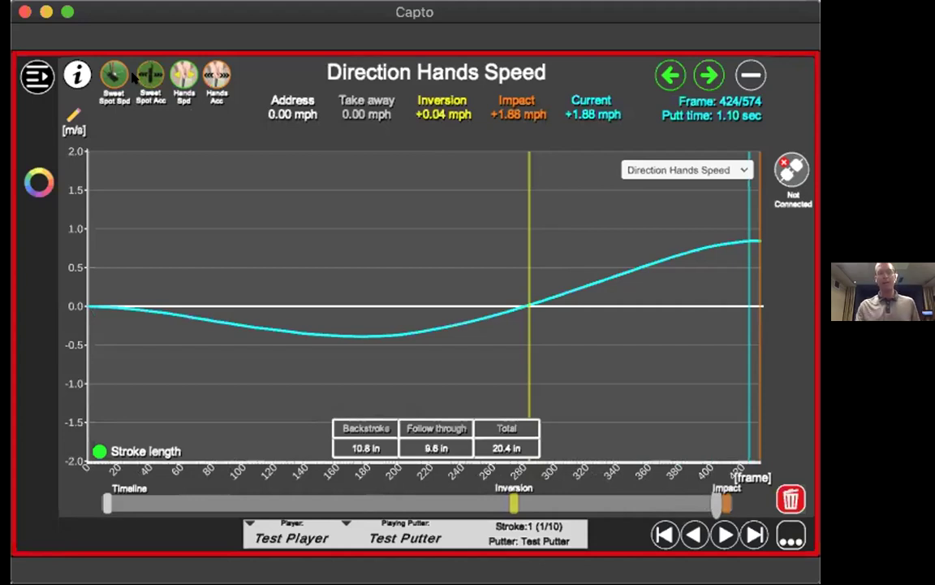
left_click(216, 75)
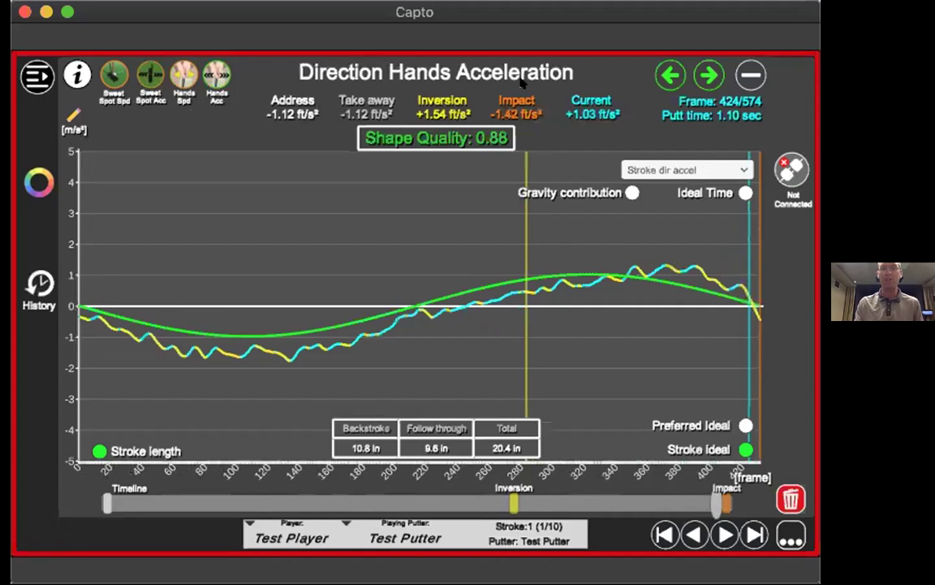
Step: Advance to the Tempo view and change it from SMART Mode to EXTENDED Mode
left_click(709, 75)
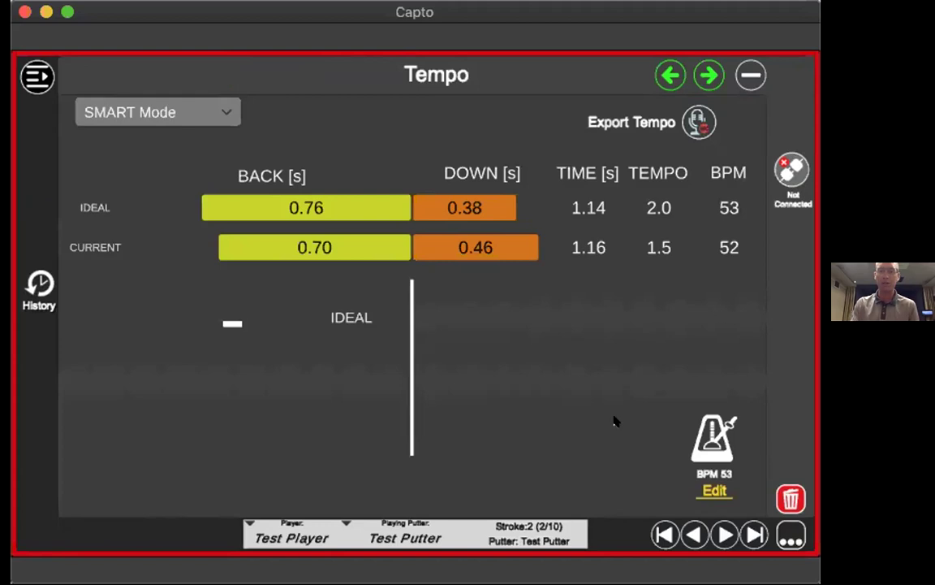
left_click(231, 115)
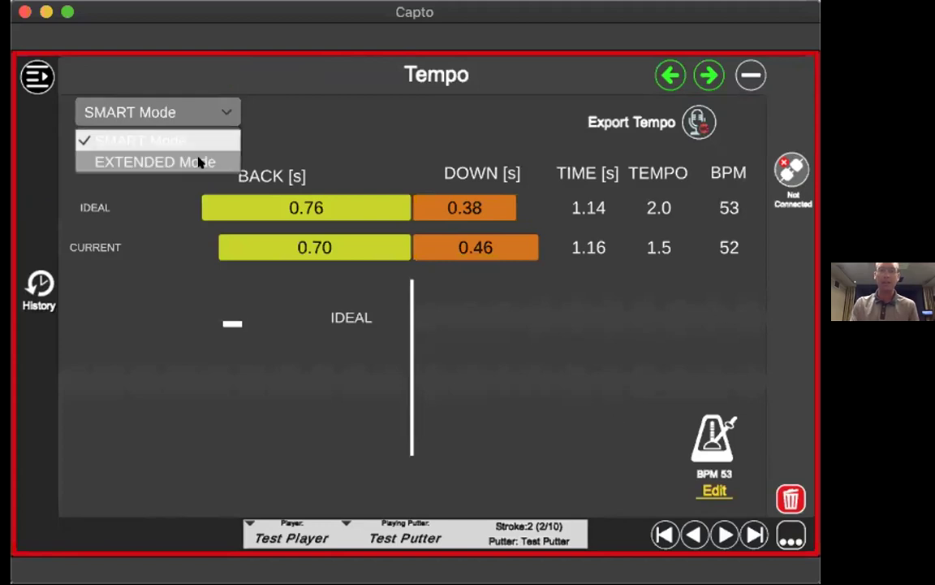
left_click(199, 160)
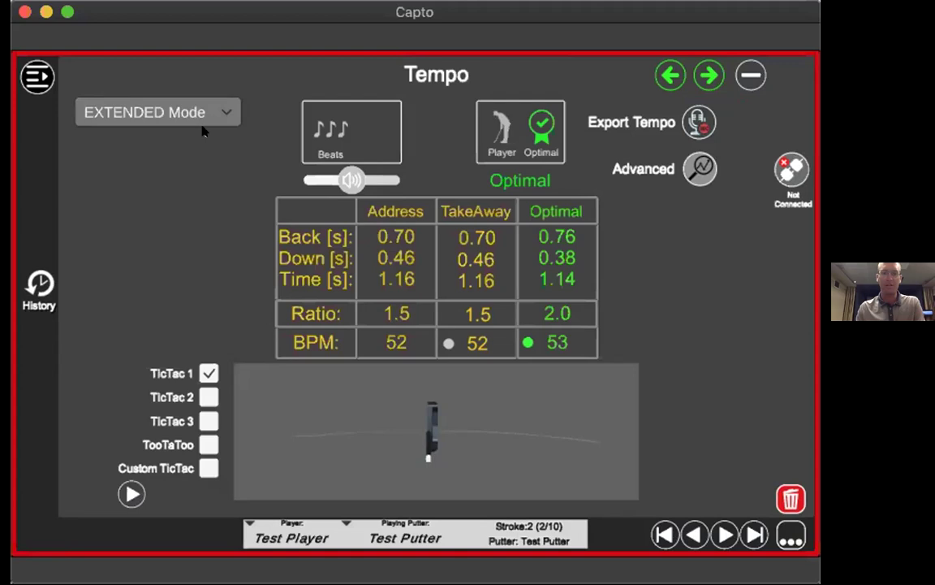
Step: Return the Tempo view to SMART Mode and review its metronome settings
left_click(172, 142)
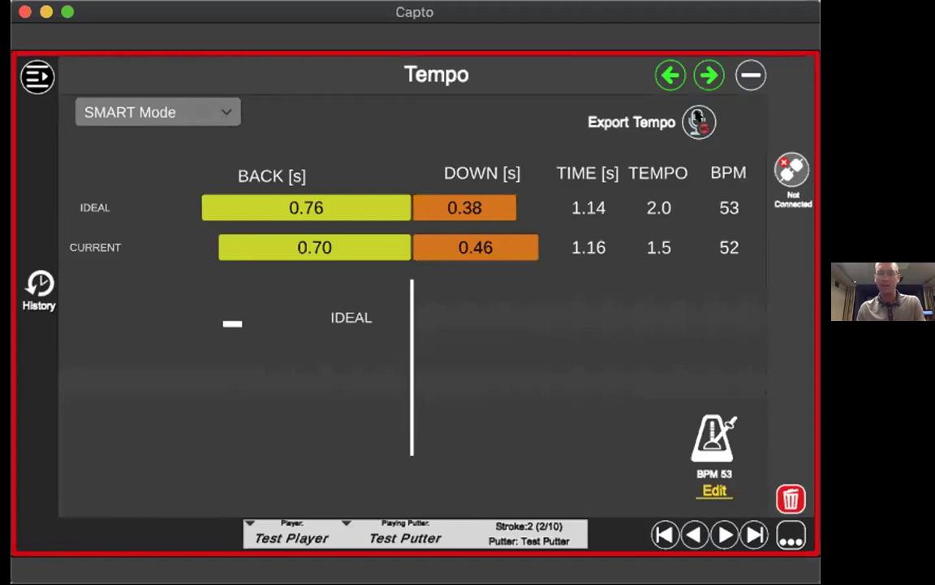
left_click(713, 490)
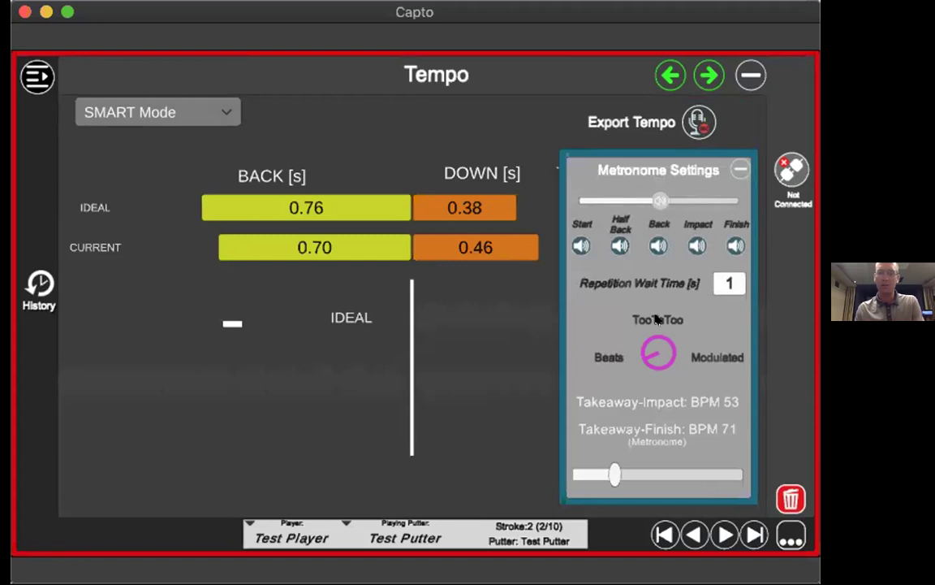
left_click(736, 167)
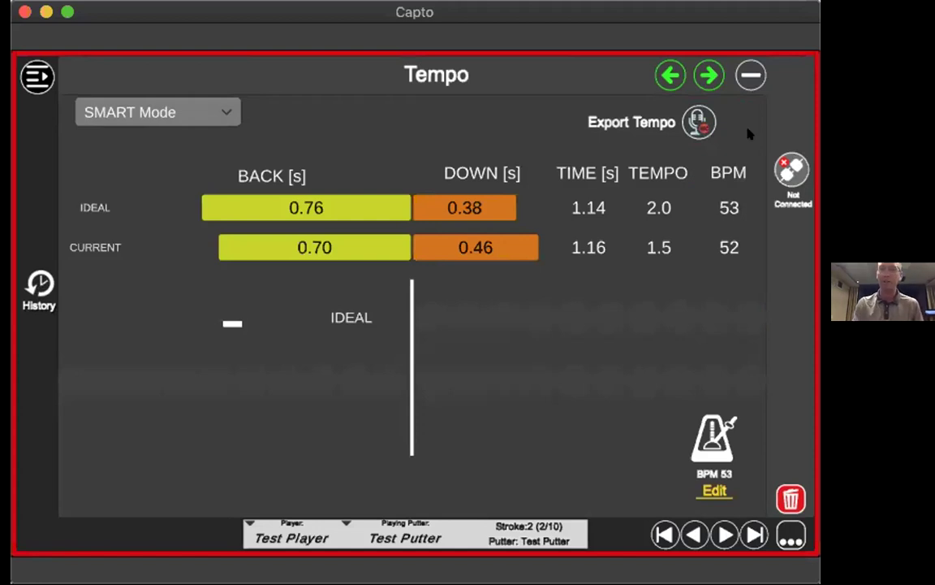
Step: Leave the detailed stroke views and return to the Lab overview of all panels
left_click(709, 76)
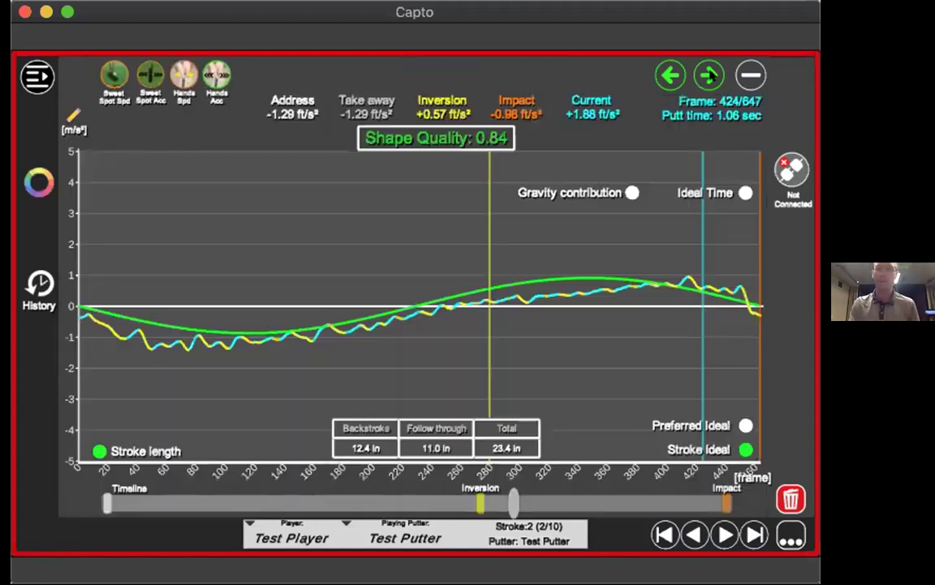
left_click(748, 75)
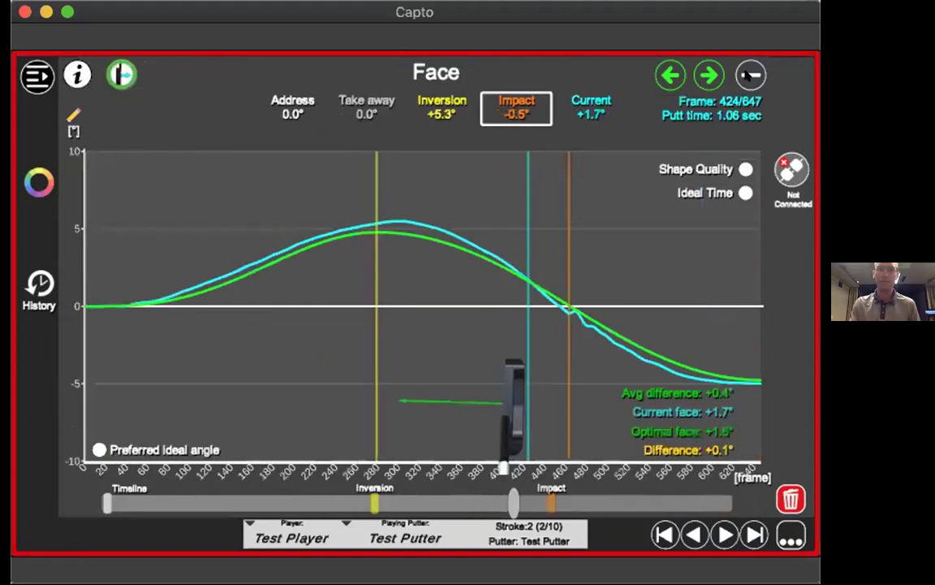
left_click(748, 75)
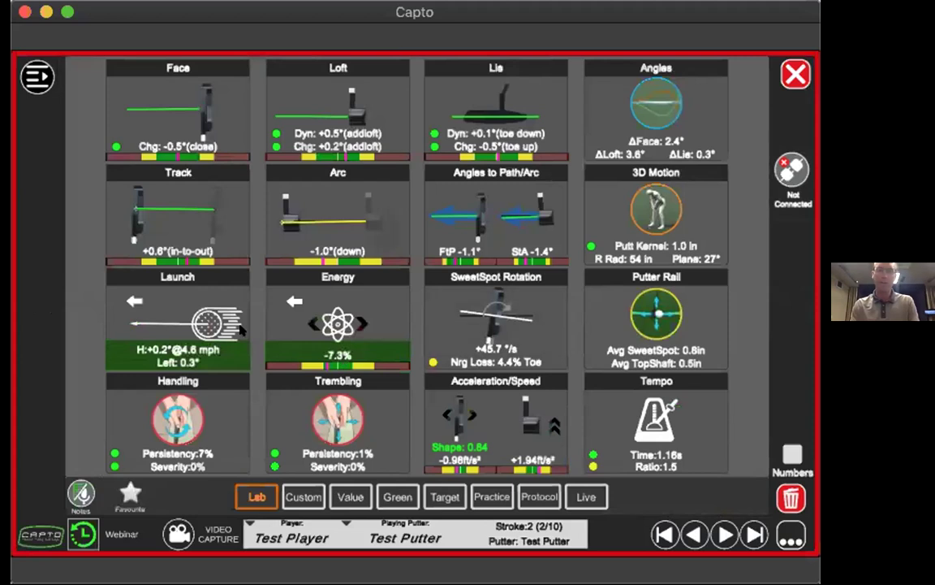
Step: Set the Custom view to show the Face, Loft, Track and Arc panels, and compare it with the Lab view
left_click(290, 498)
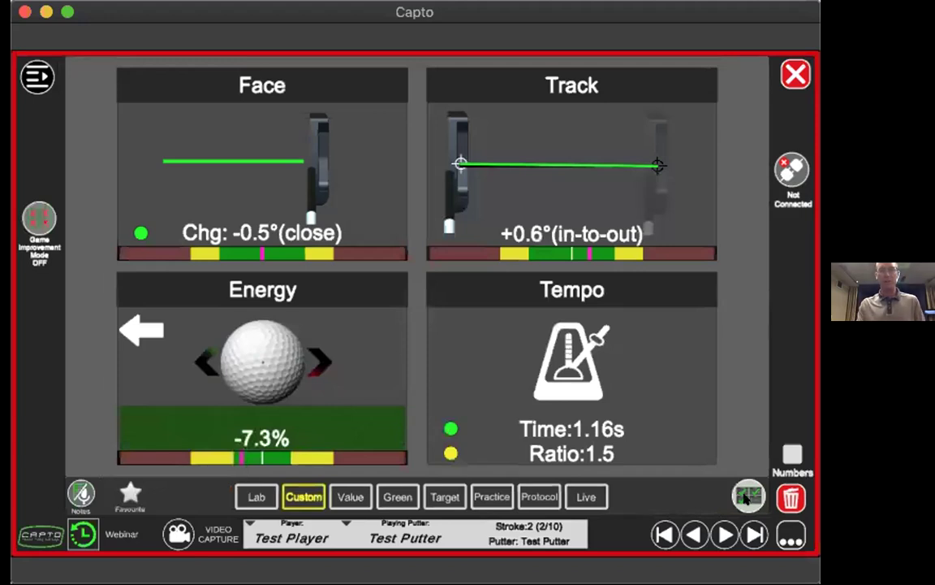
left_click(745, 498)
left_click(367, 146)
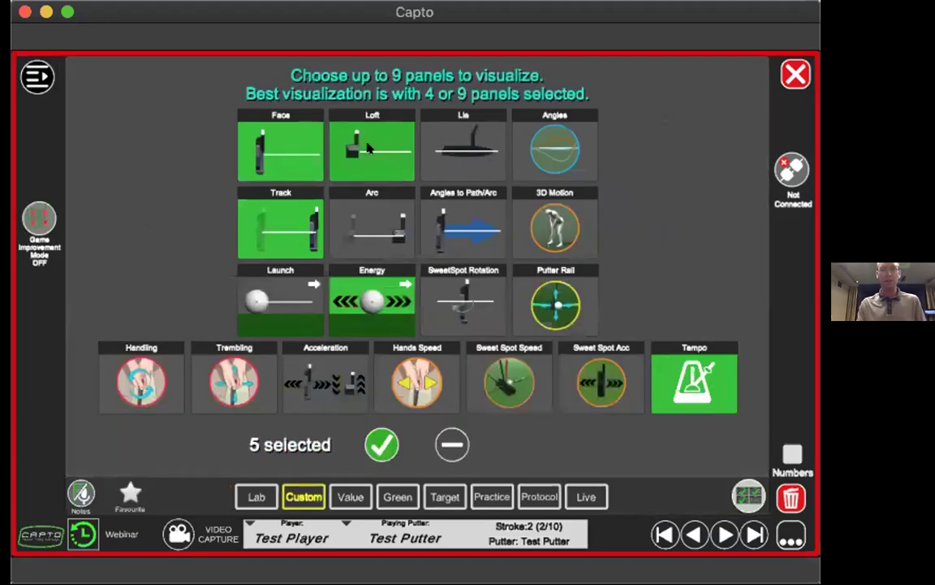
left_click(657, 359)
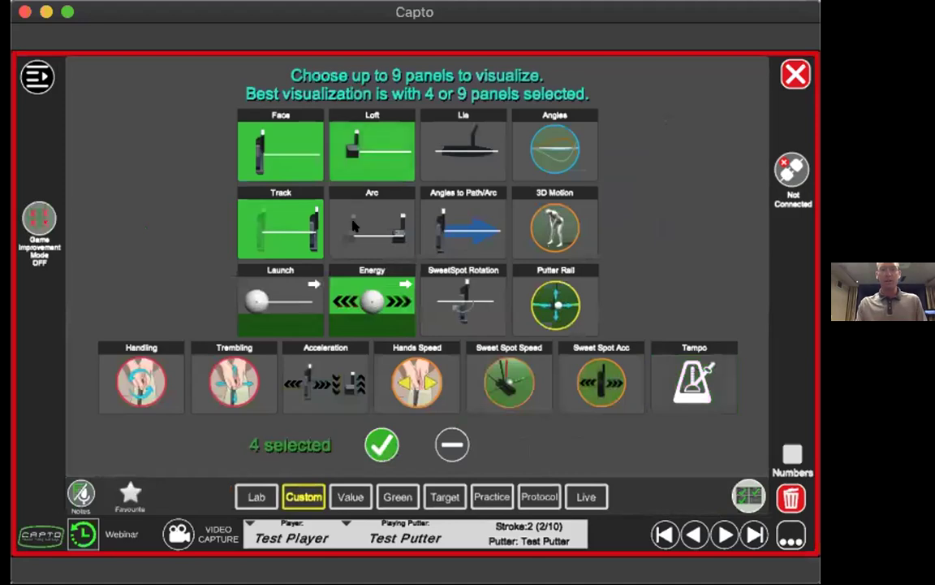
left_click(372, 227)
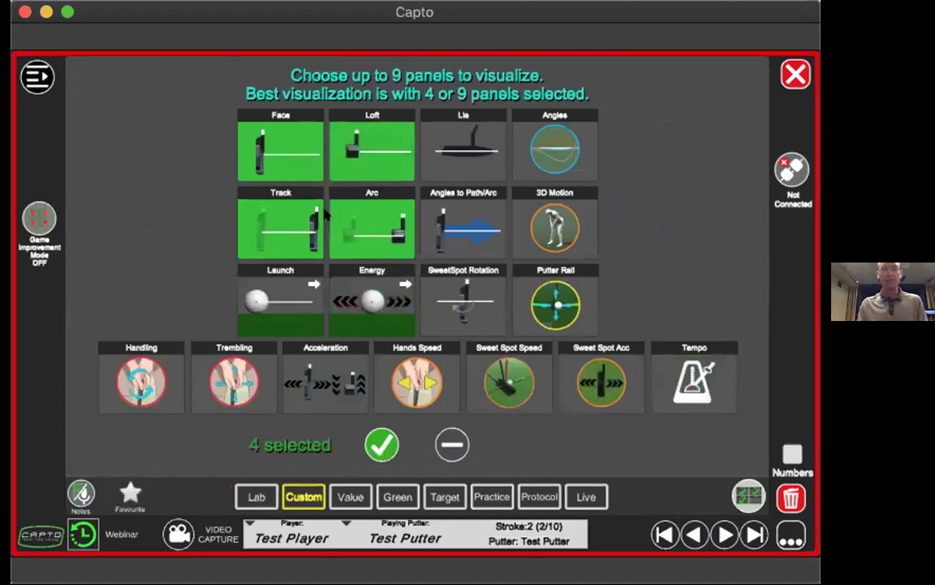
left_click(785, 76)
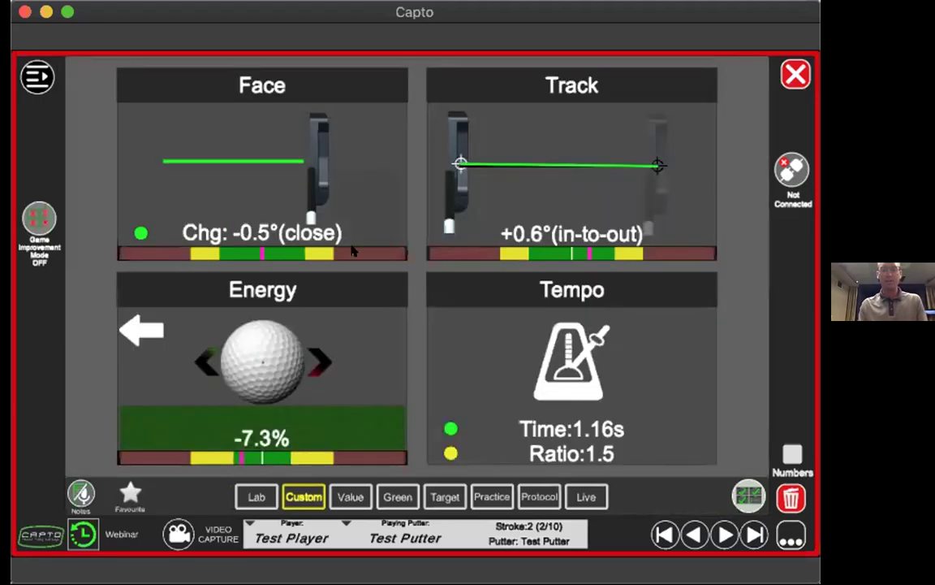
left_click(747, 496)
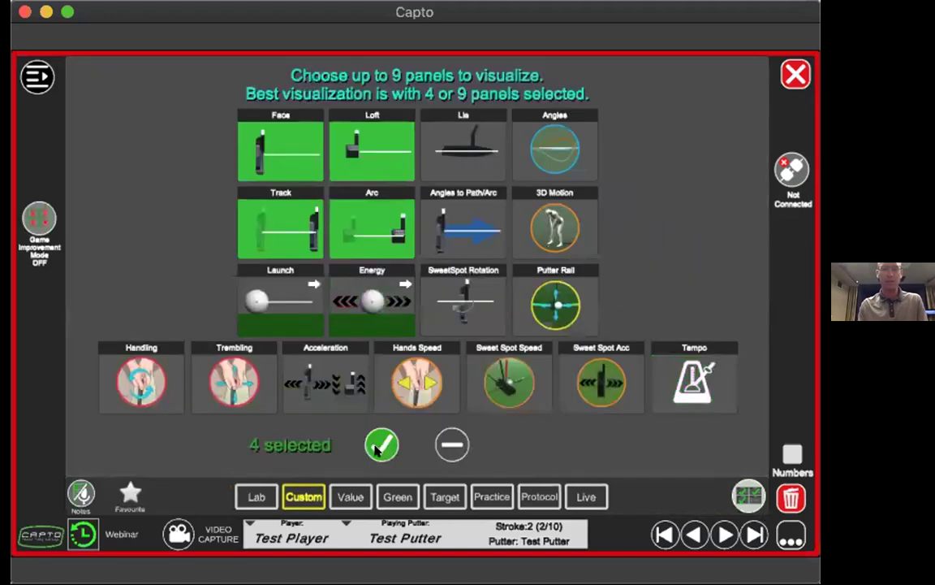
left_click(380, 444)
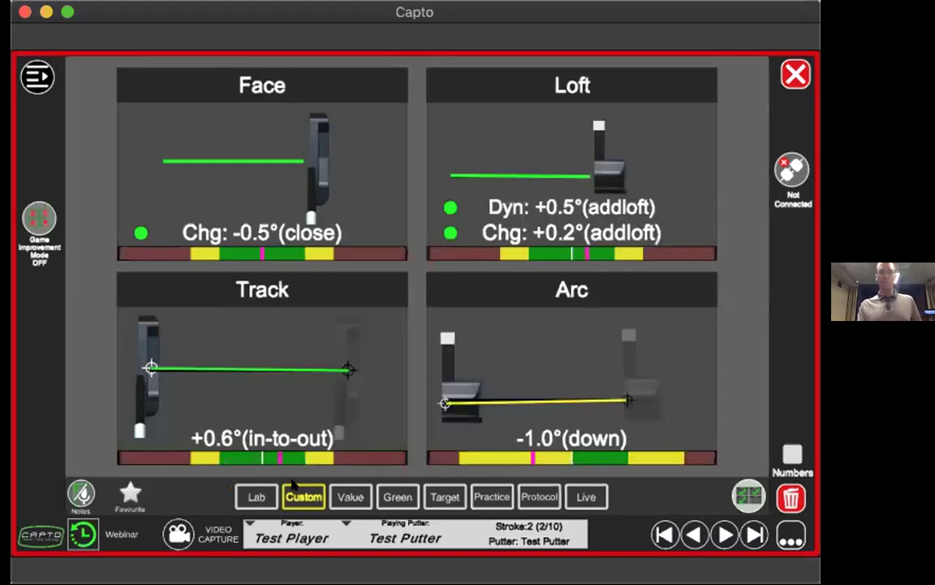
left_click(256, 496)
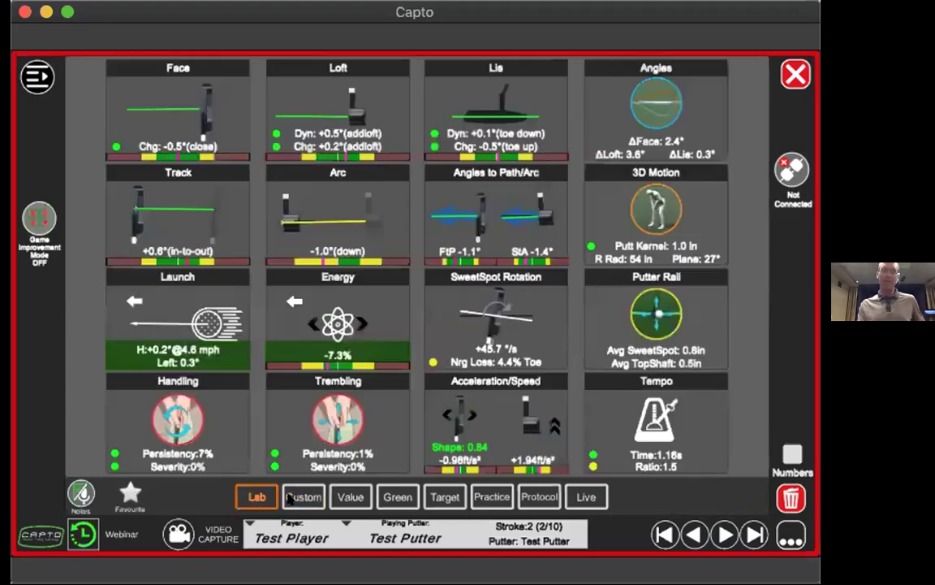
left_click(294, 498)
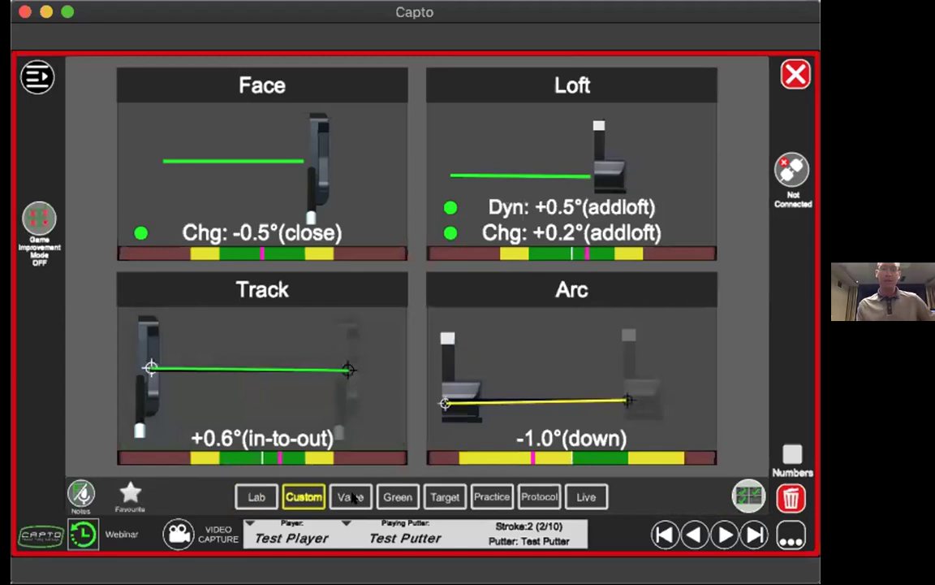
Step: Show Face Change, Loft Dynamic, Loft Change, Track, Arc, Putt Plane, Launch Direction, Launch Height and Face Rot in the Value view
left_click(351, 497)
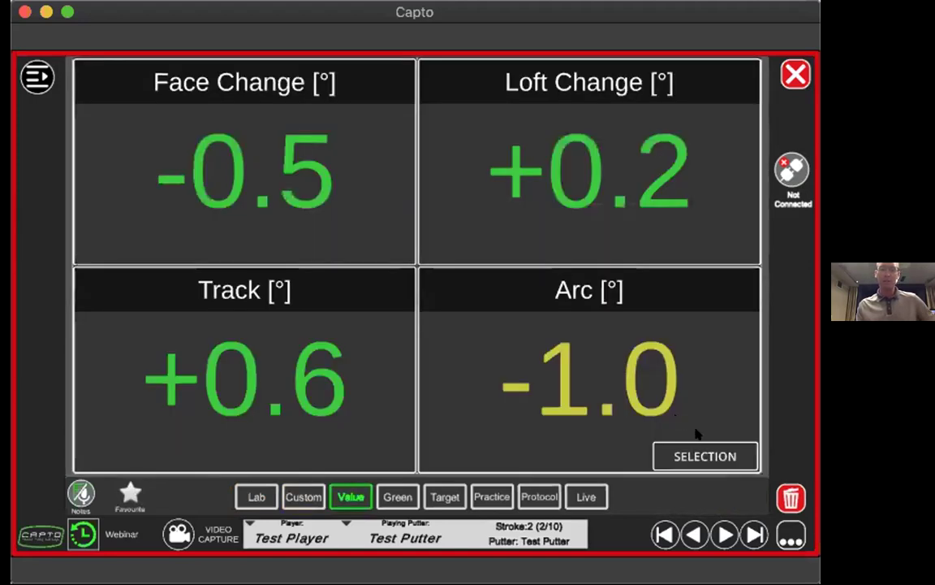
left_click(700, 453)
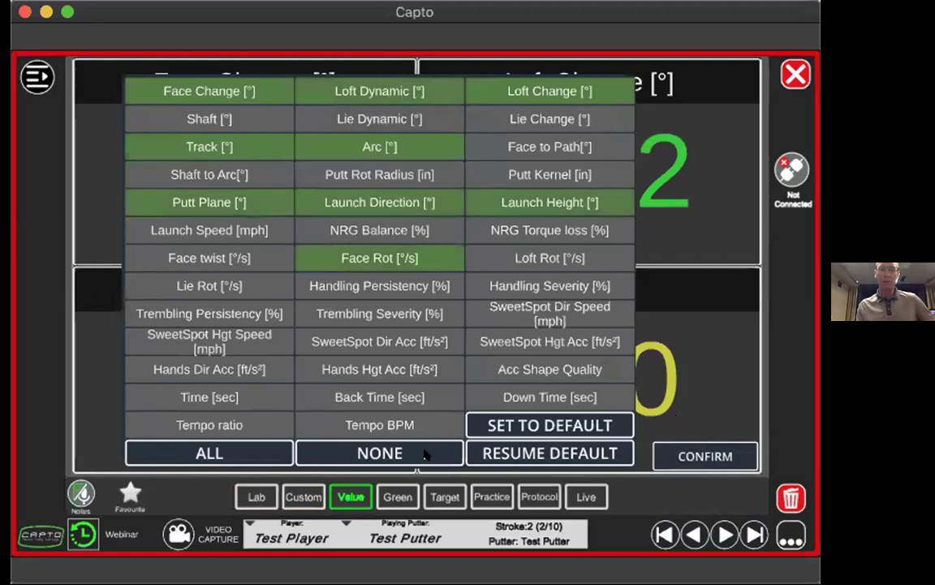
left_click(700, 453)
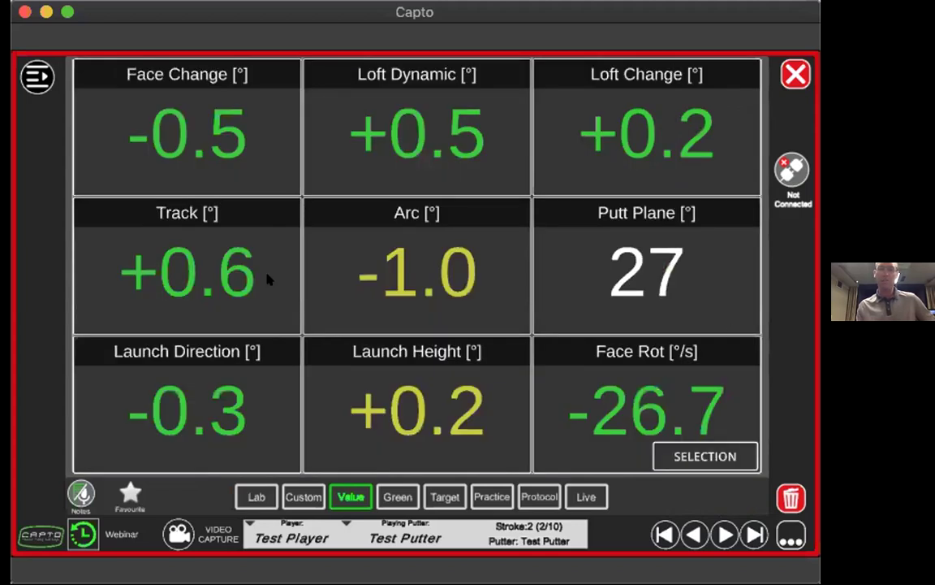
Step: In the Green view, set the third parameter to Shaft and the first to Loft Dynamic
left_click(400, 497)
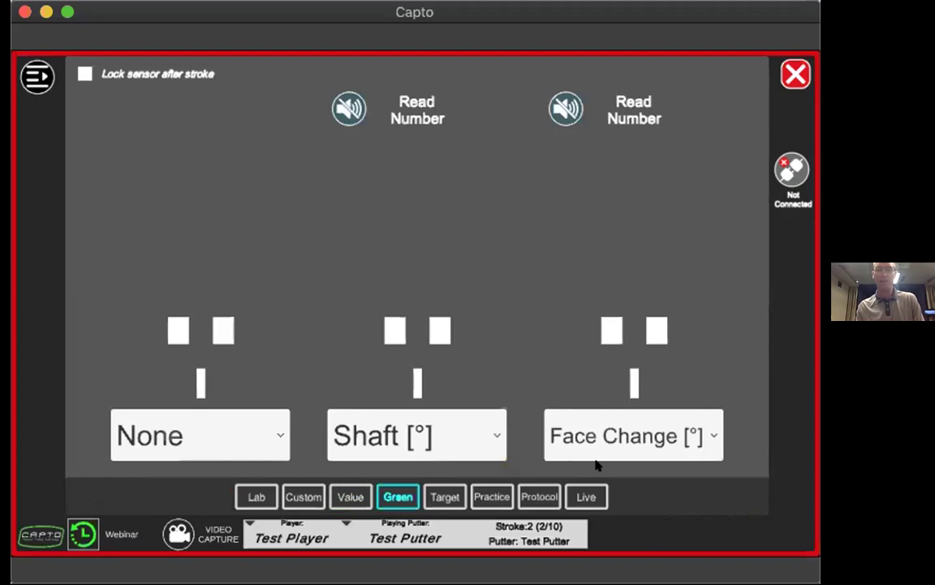
left_click(698, 434)
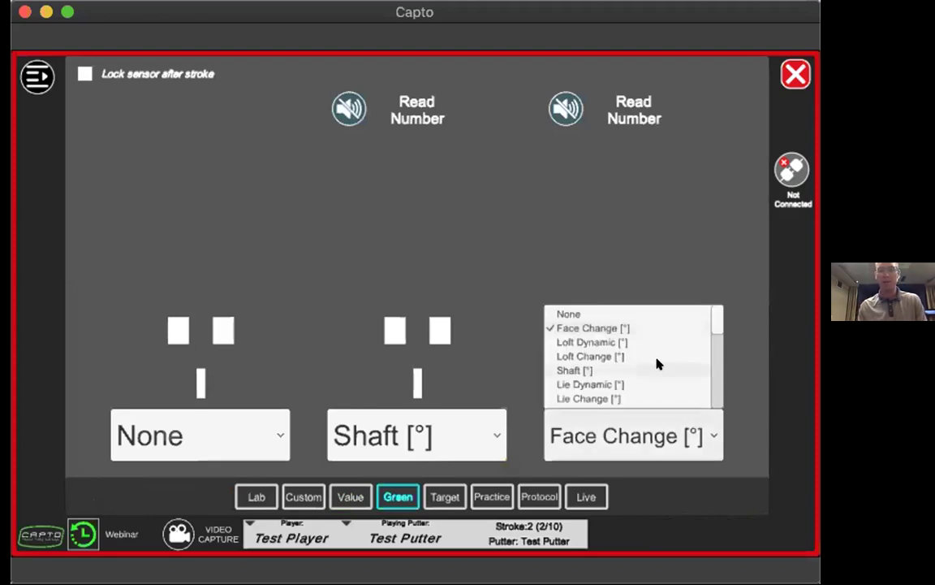
left_click(658, 366)
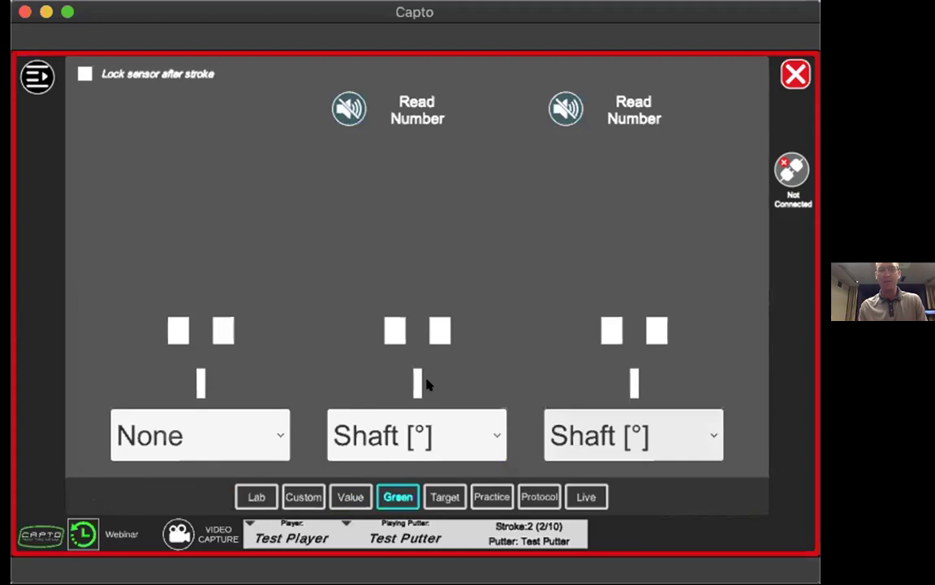
left_click(251, 434)
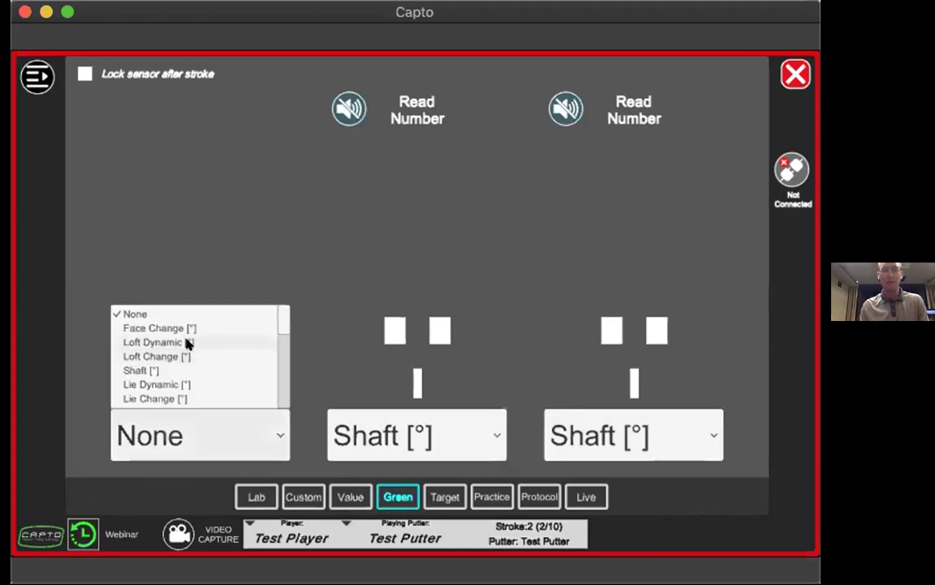
left_click(187, 344)
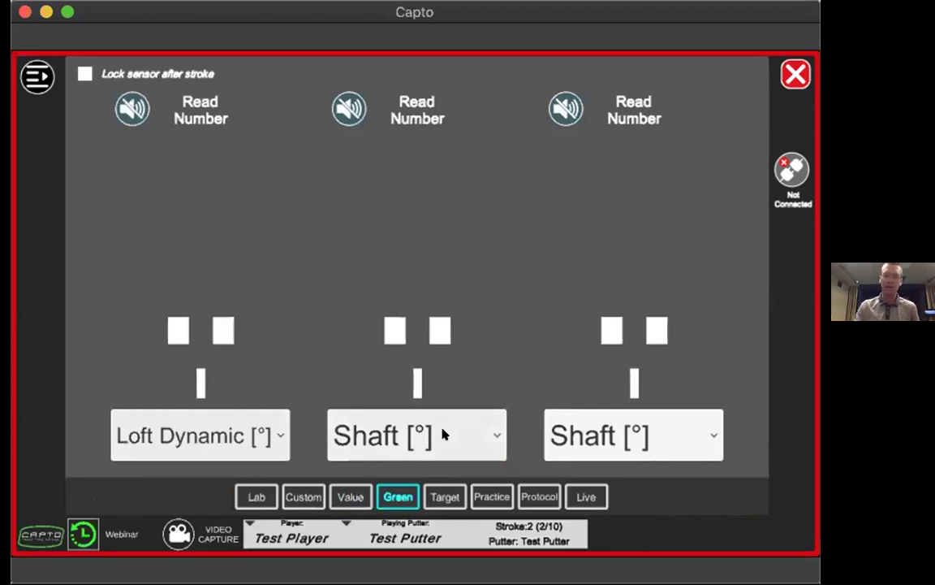
Step: Look through the Target, Practice, Protocol and Live modes, and preview the video capture window over the Lab view
left_click(443, 497)
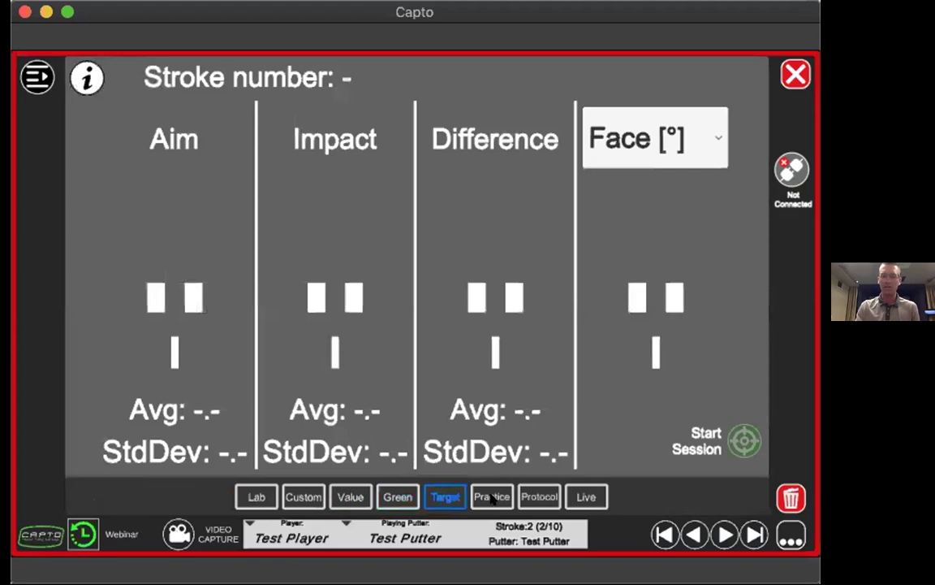
left_click(491, 497)
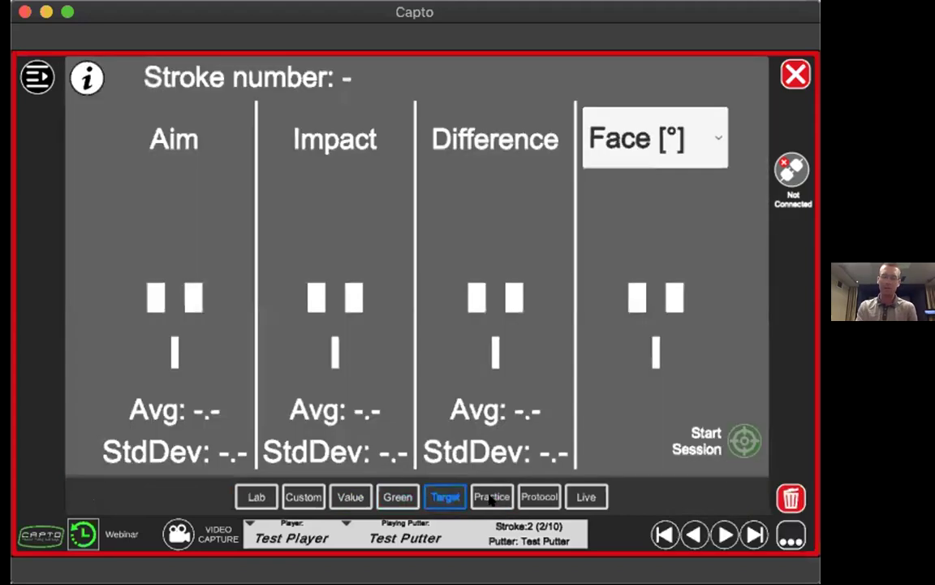
left_click(492, 497)
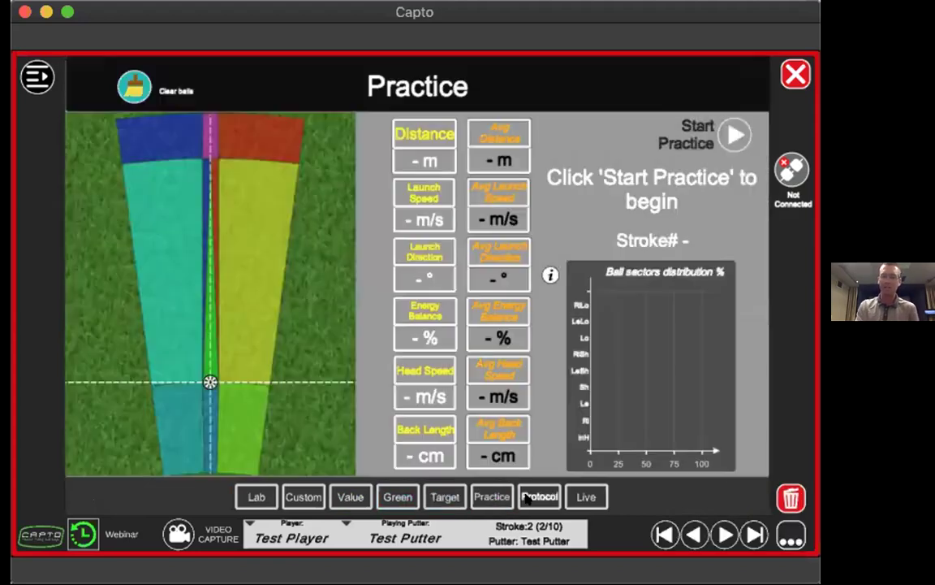
left_click(535, 497)
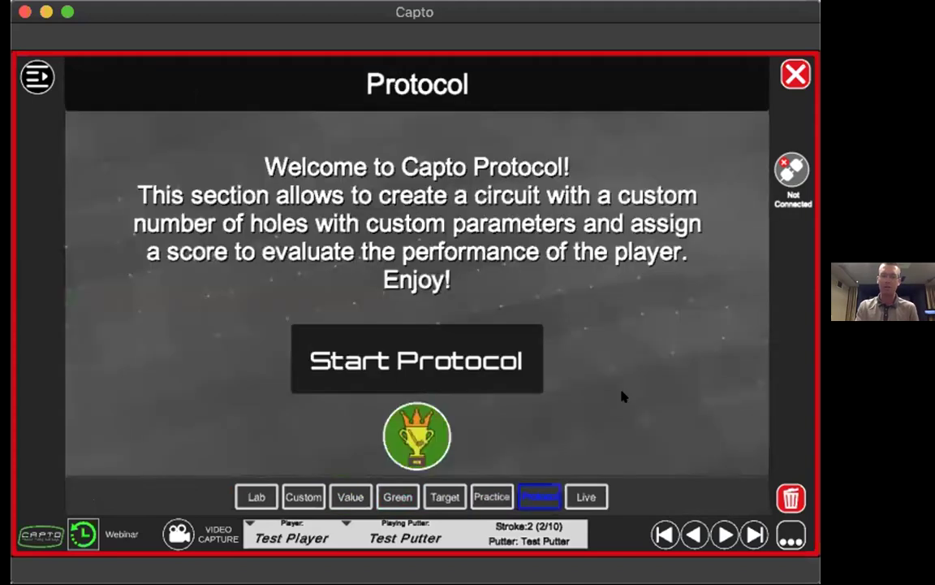
left_click(587, 497)
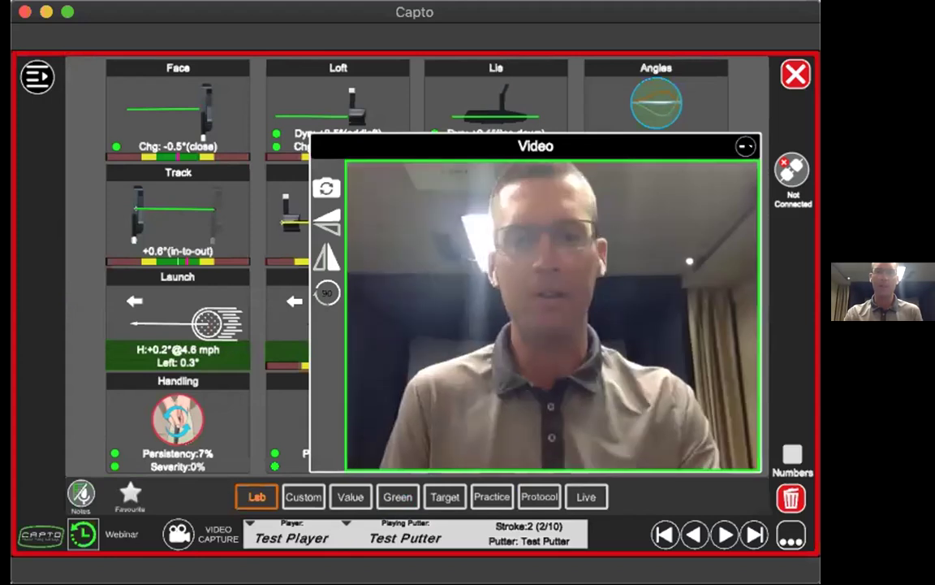
left_click(745, 145)
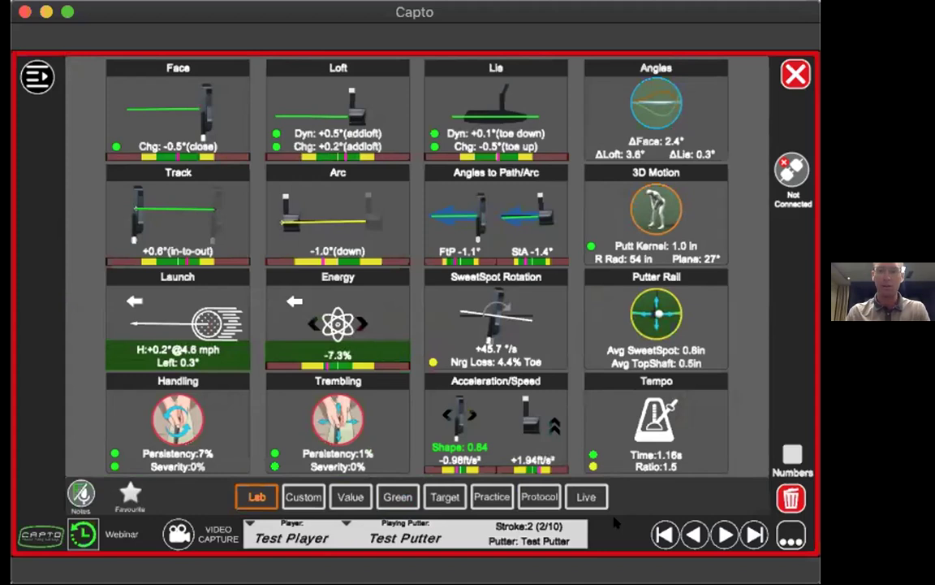
Step: Open the list of recorded strokes and select strokes 10, 8 and 6
left_click(792, 540)
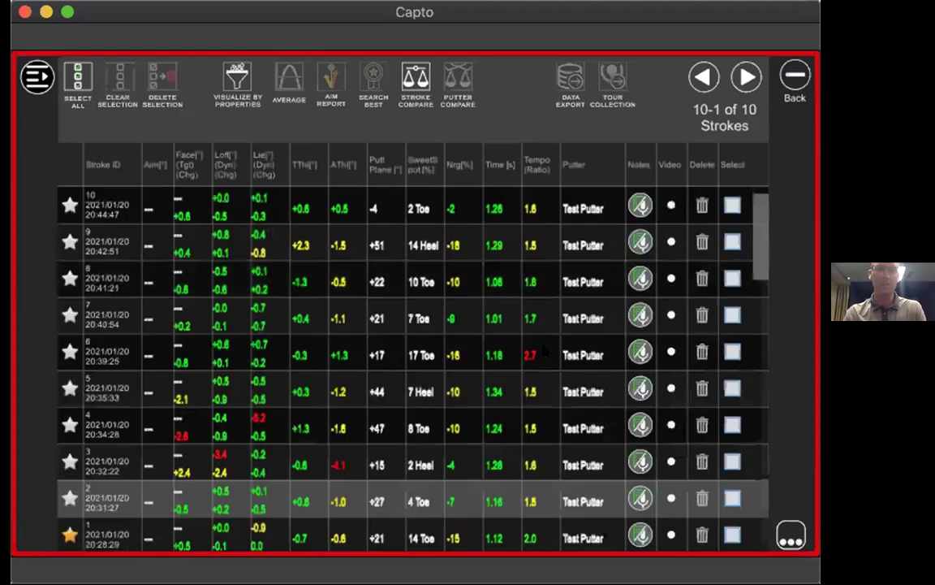
left_click(544, 352)
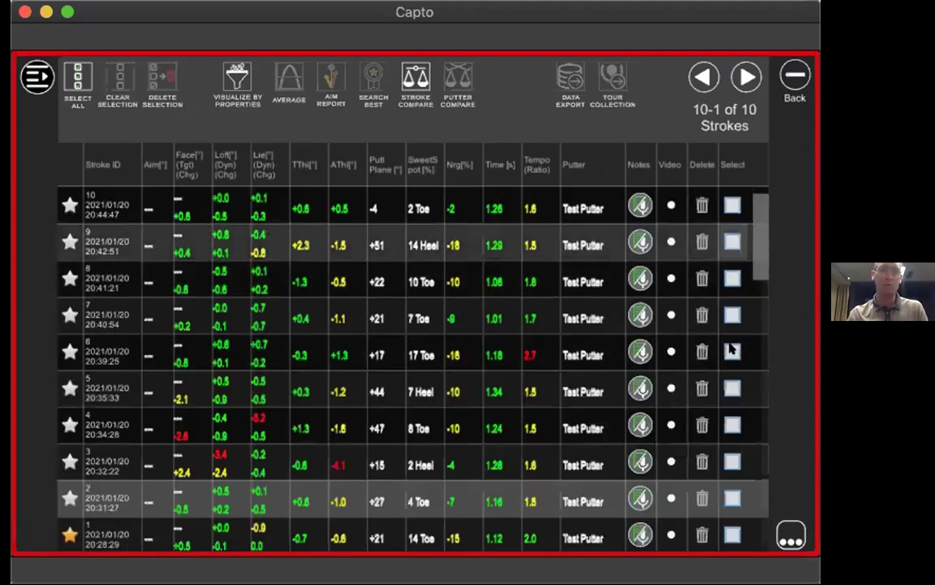
left_click(733, 205)
left_click(732, 279)
left_click(733, 351)
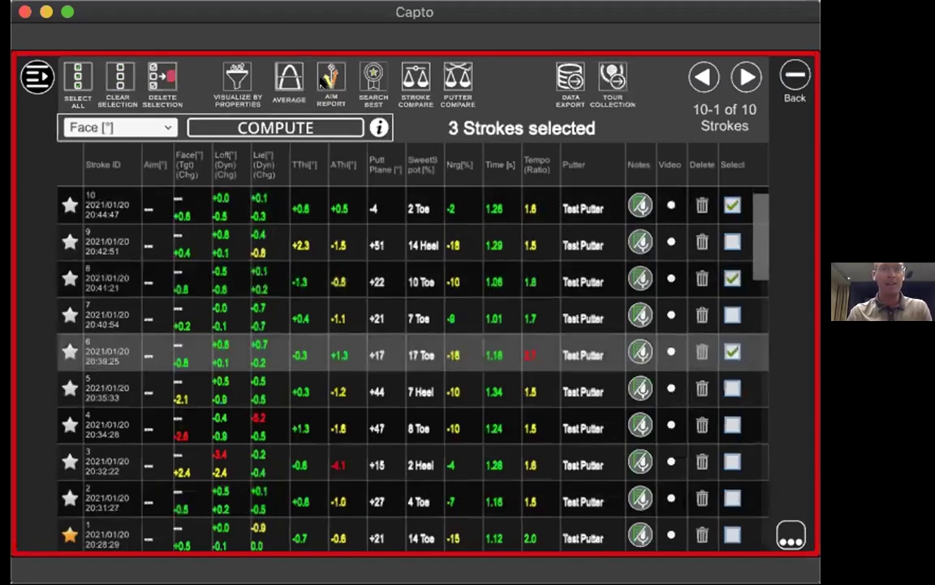
Step: Average the selected strokes with their standard deviations shown, and close the Lab view
left_click(284, 76)
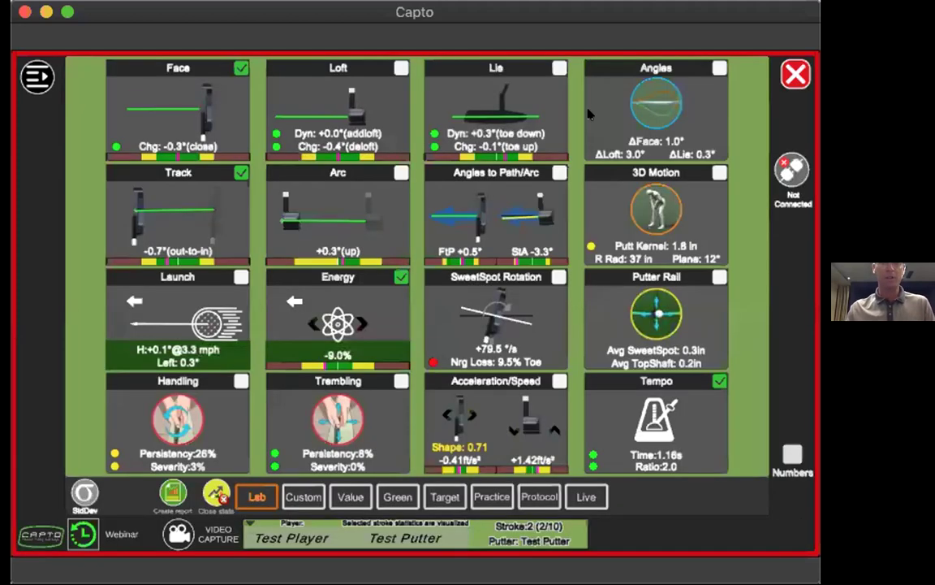
left_click(86, 491)
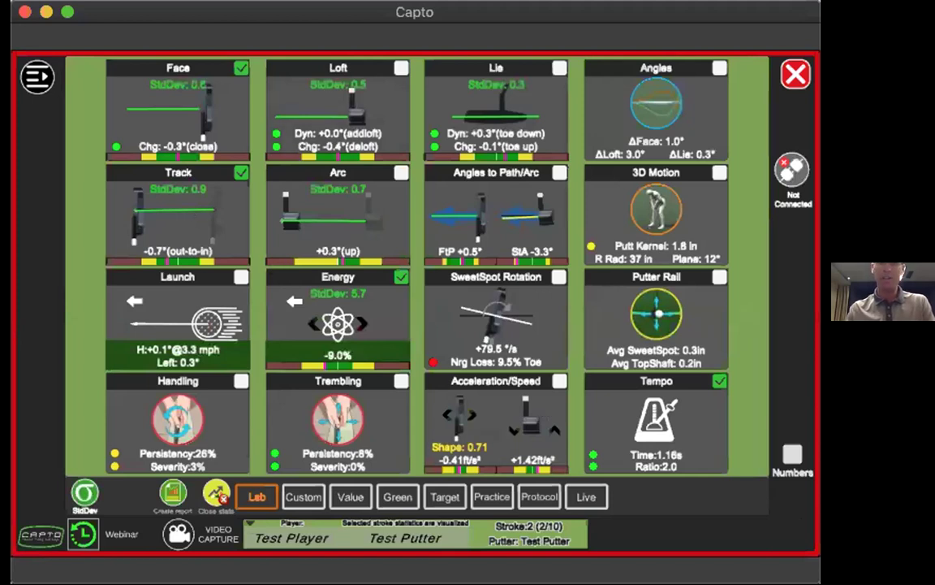
left_click(797, 74)
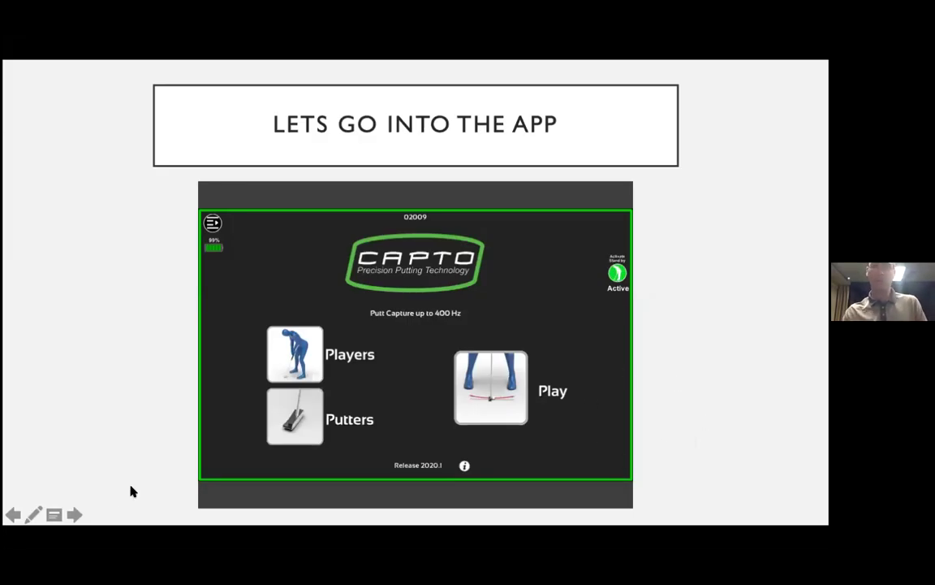
left_click(74, 514)
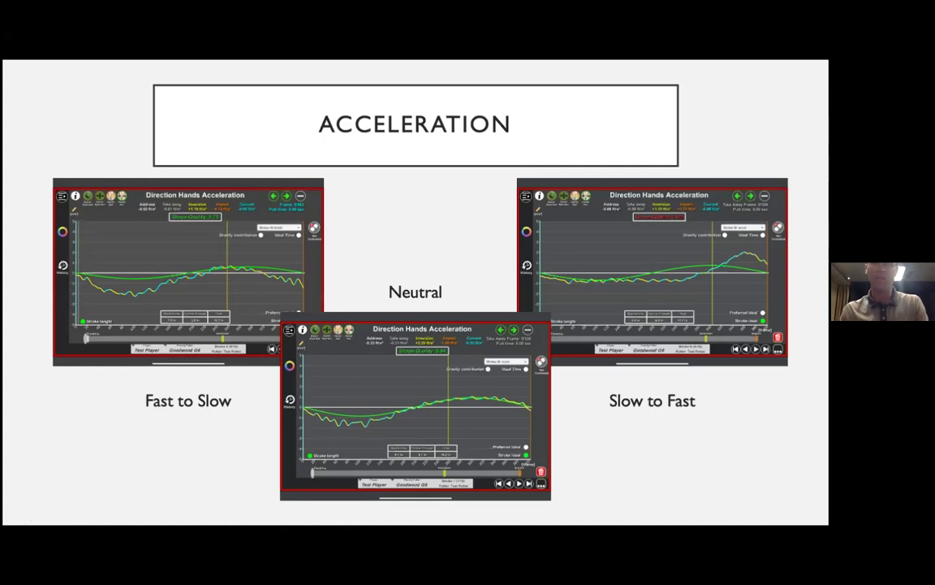
key("Right")
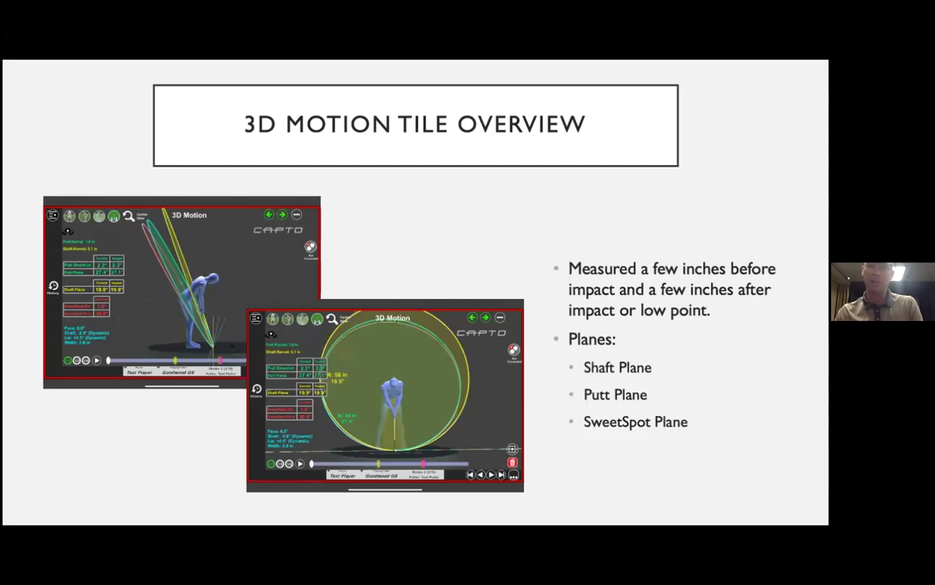
key("Right")
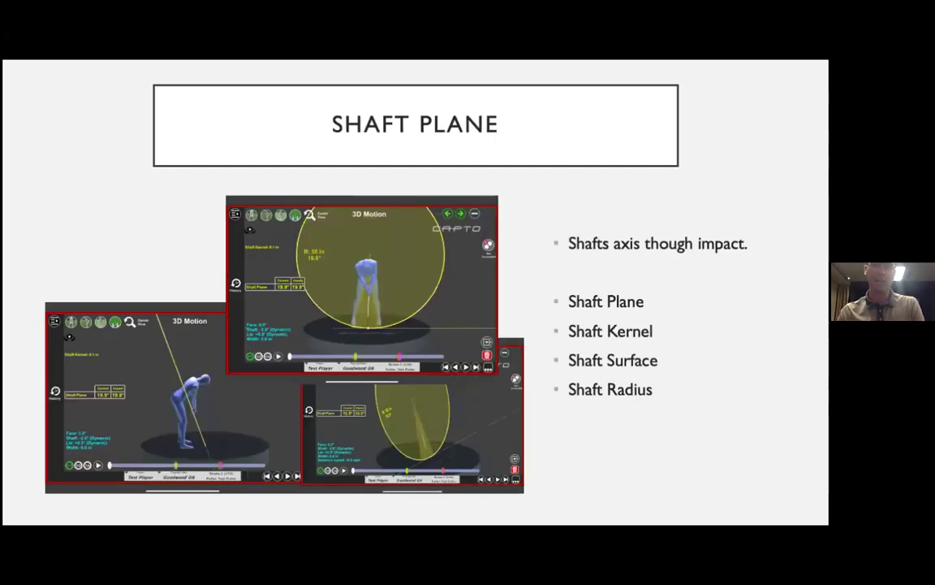
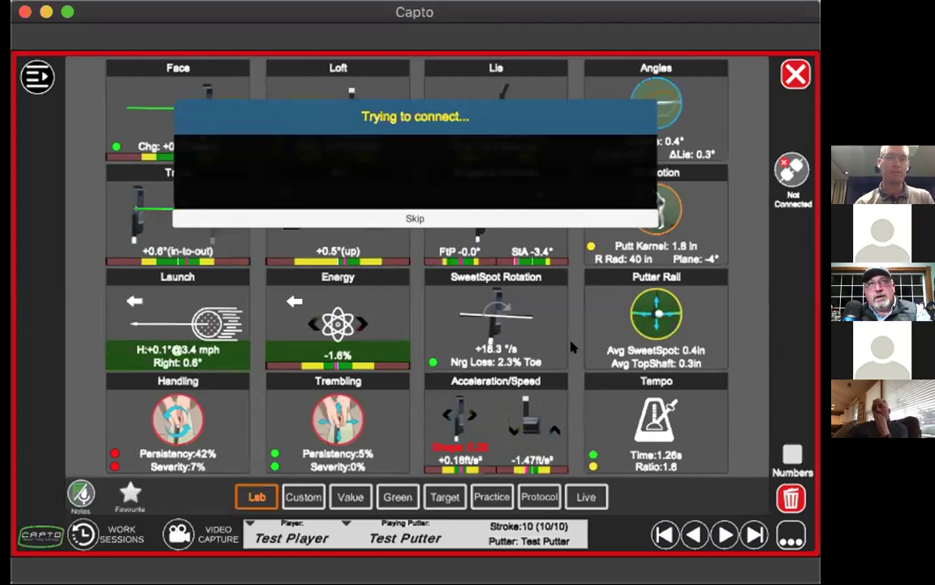
Step: Skip the connection attempt and open the video capture window, trying its camera switch
left_click(408, 216)
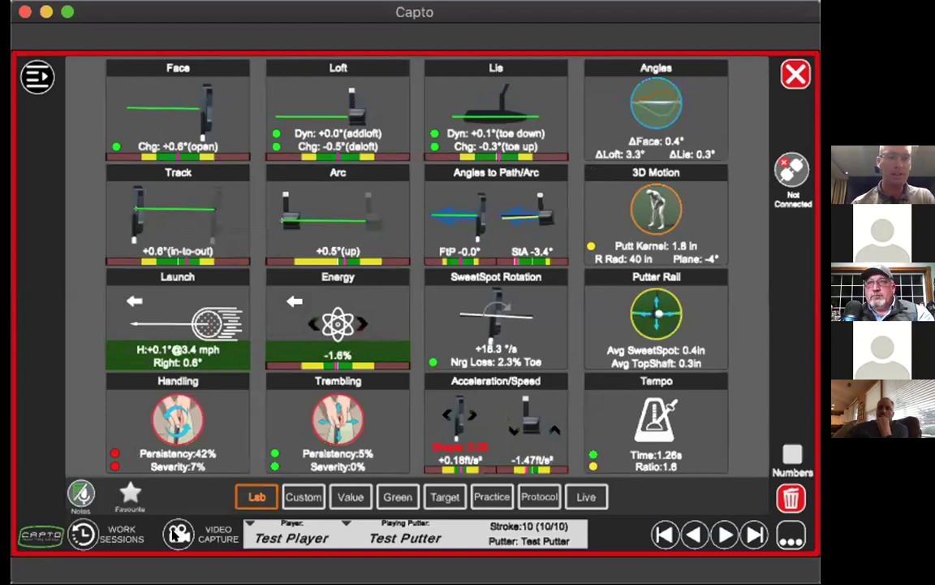
left_click(176, 532)
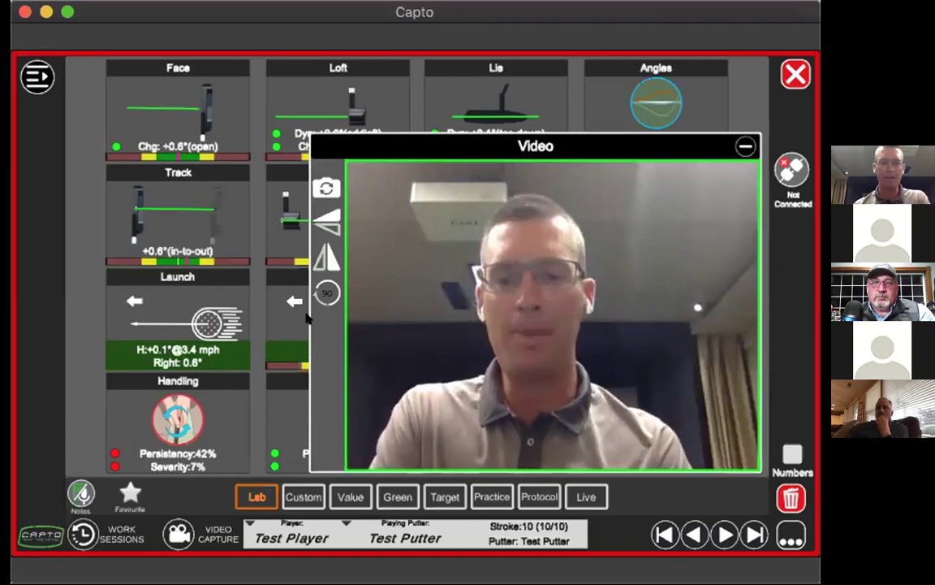
left_click(324, 186)
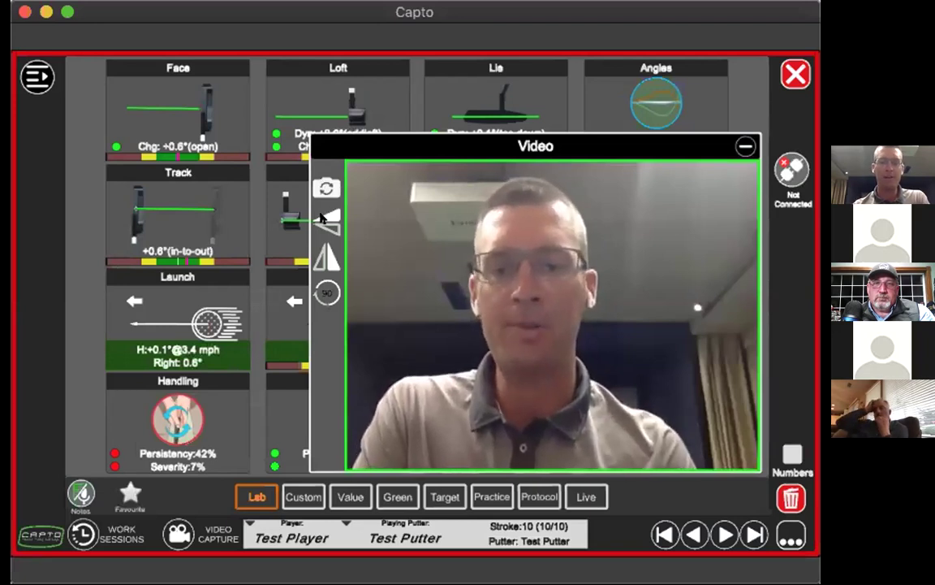
Step: Try the vertical and horizontal flips on the live image in the video capture window
left_click(321, 218)
left_click(322, 218)
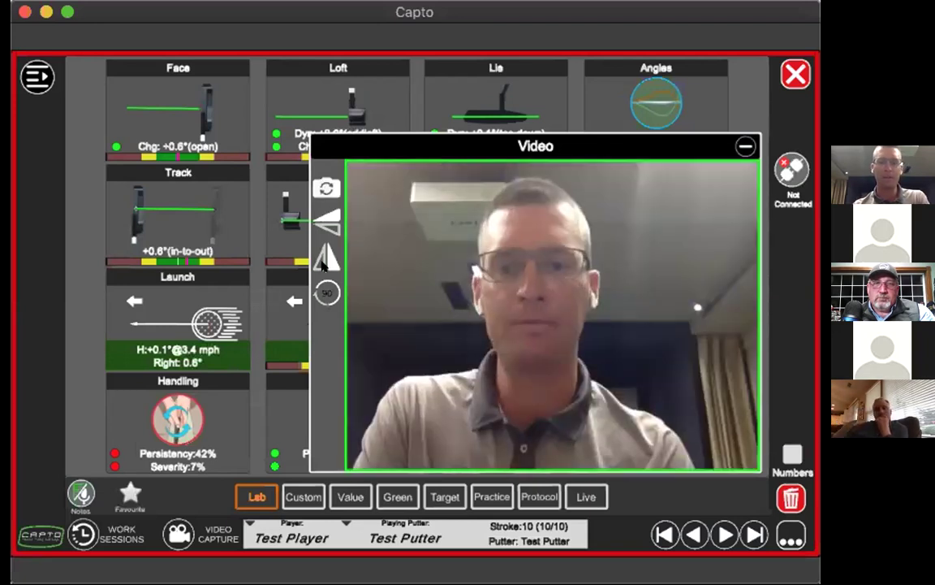
left_click(321, 218)
left_click(323, 260)
left_click(325, 260)
left_click(325, 260)
left_click(325, 259)
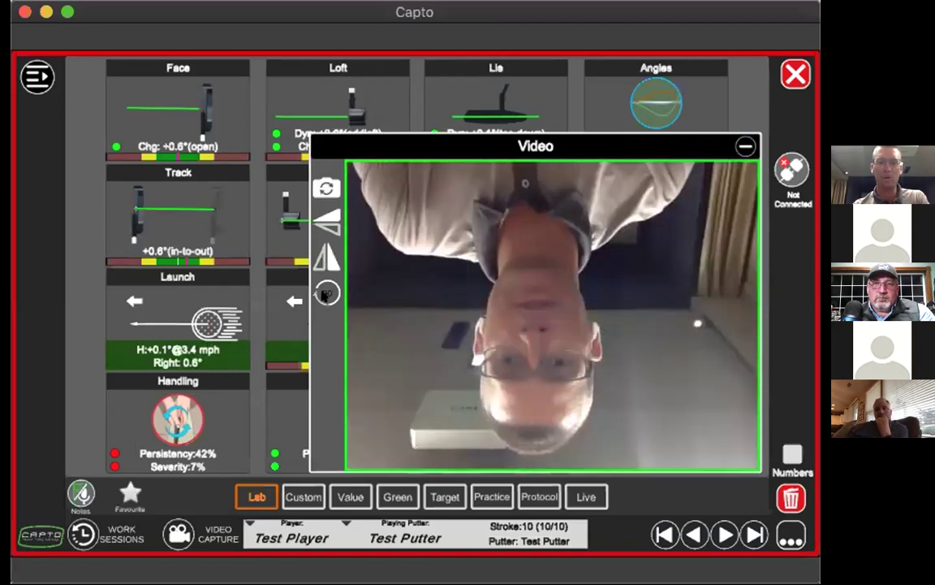
Step: Try rotating the live video image in 90° steps and switching between cameras
left_click(326, 294)
left_click(326, 294)
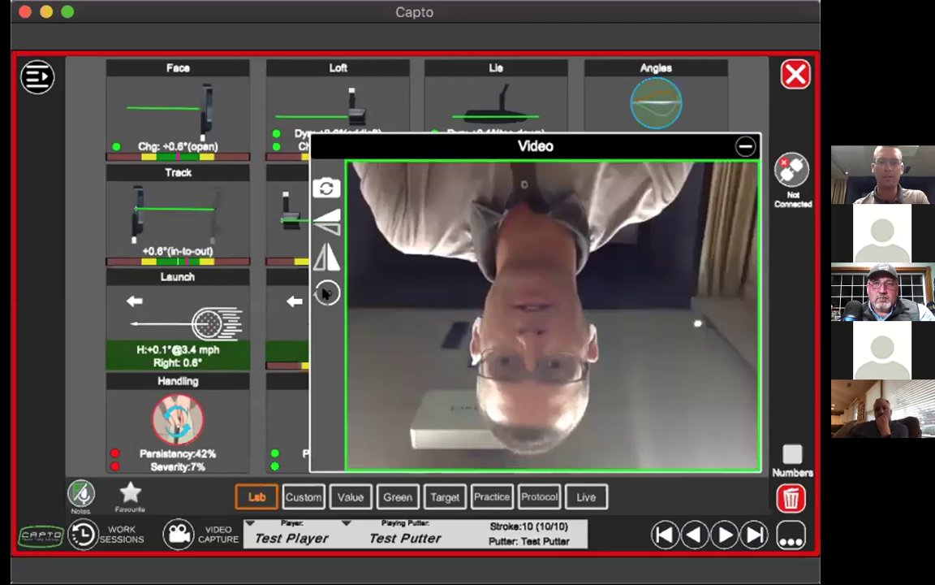
left_click(324, 188)
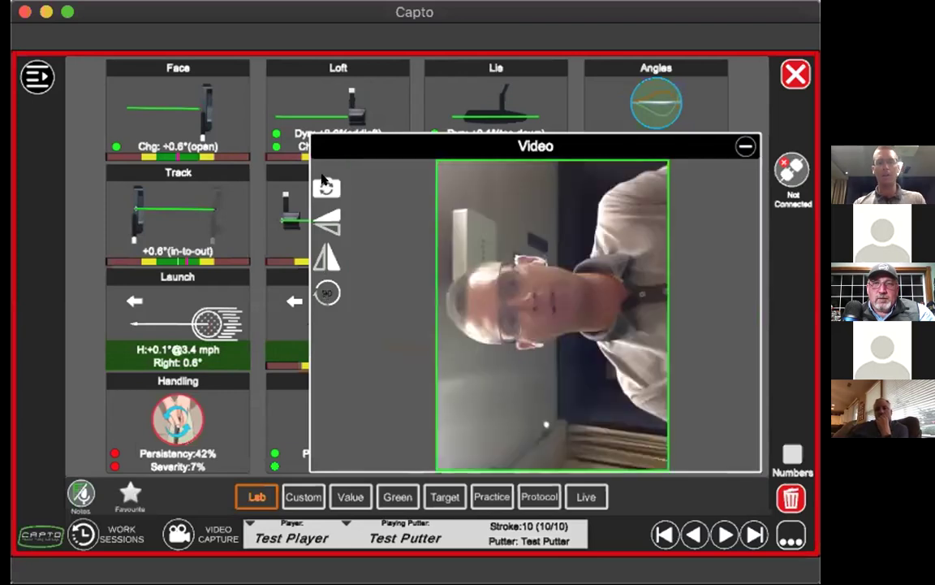
left_click(326, 294)
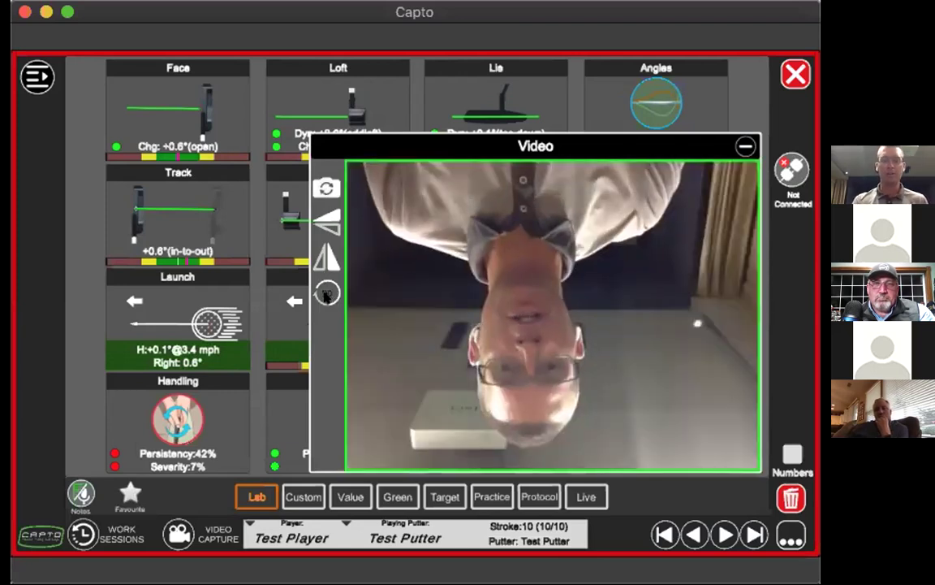
left_click(326, 188)
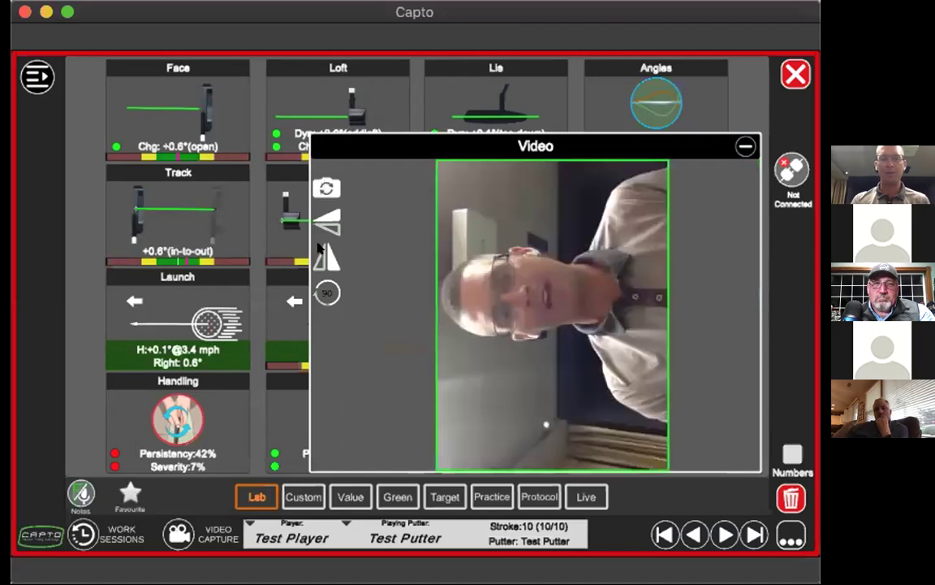
left_click(325, 189)
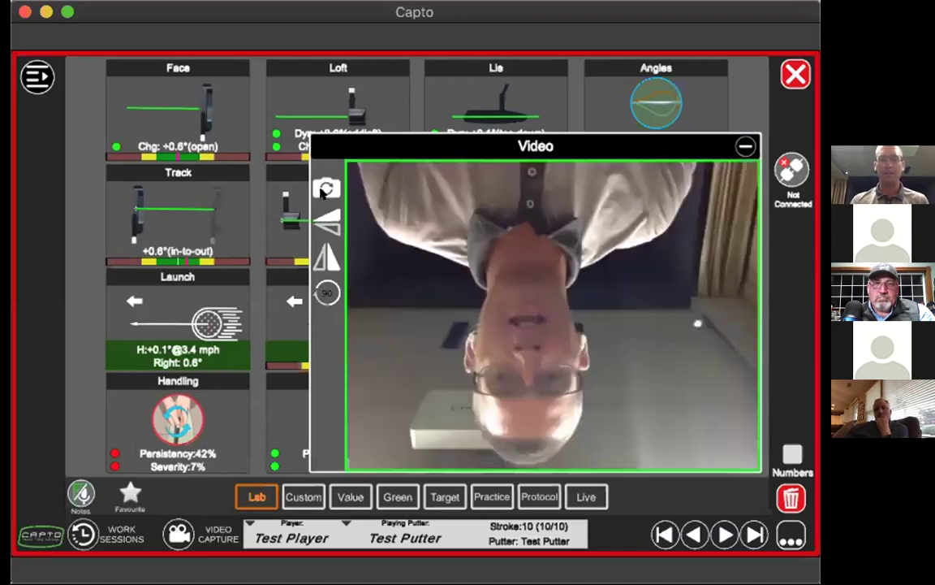
left_click(325, 188)
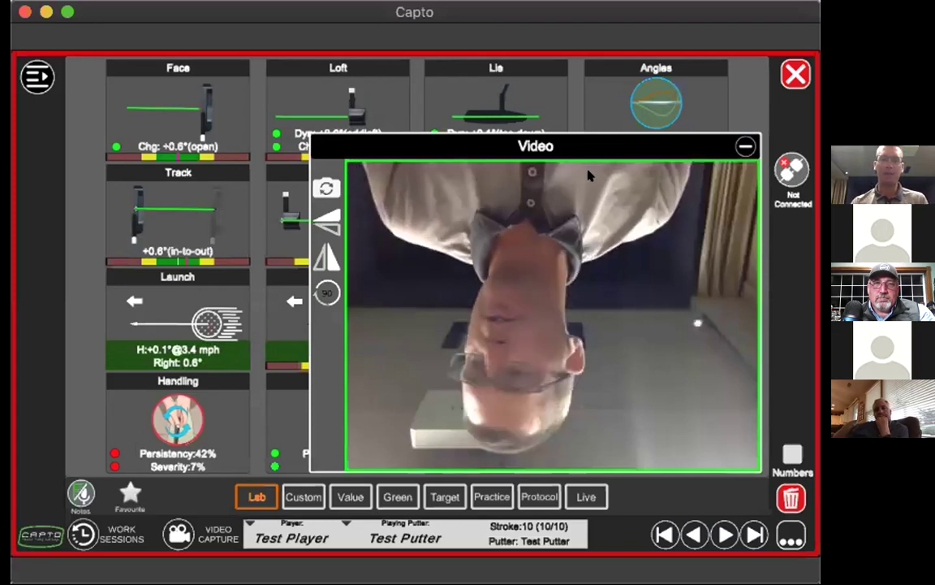
Step: Close the video capture window, reopen it to check the camera image, and return to the Lab tiles
left_click(746, 147)
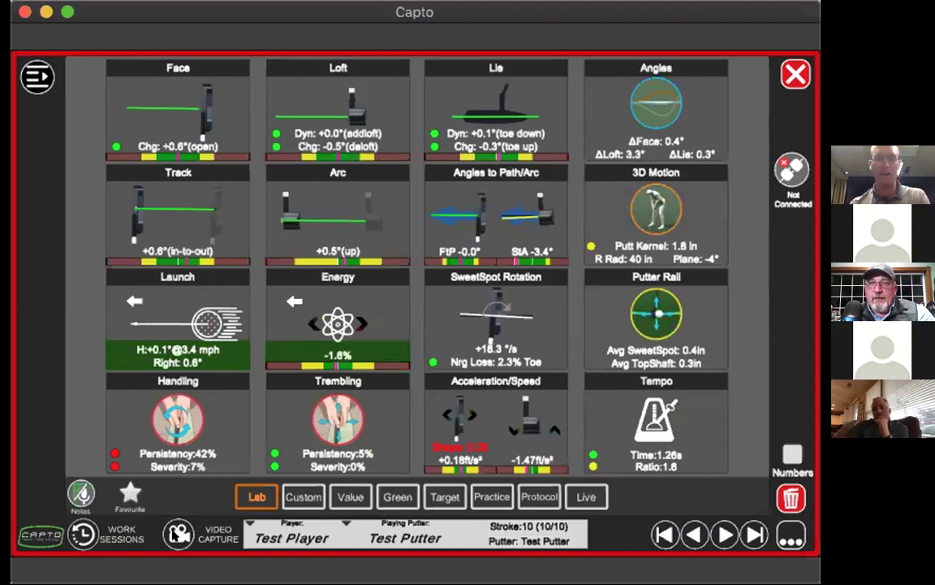
left_click(174, 533)
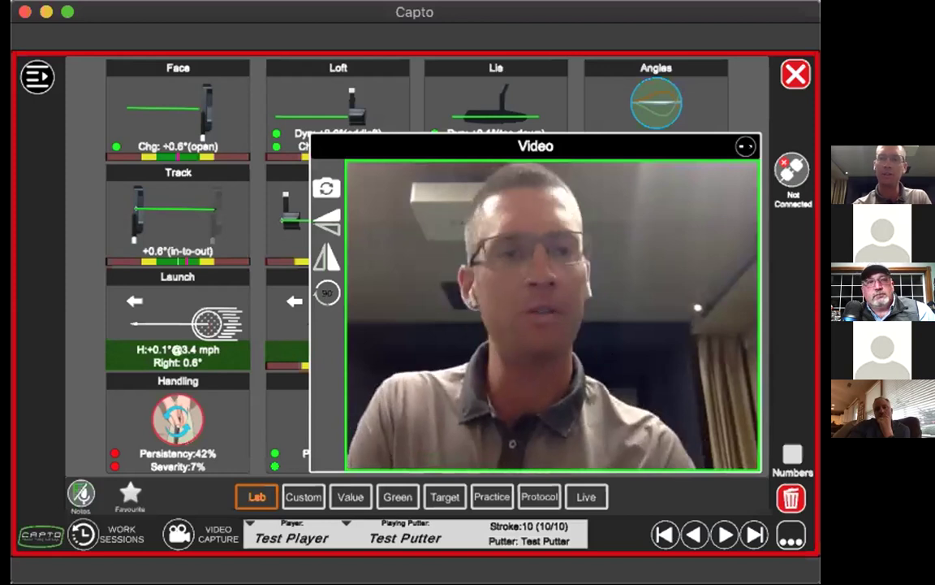
left_click(537, 55)
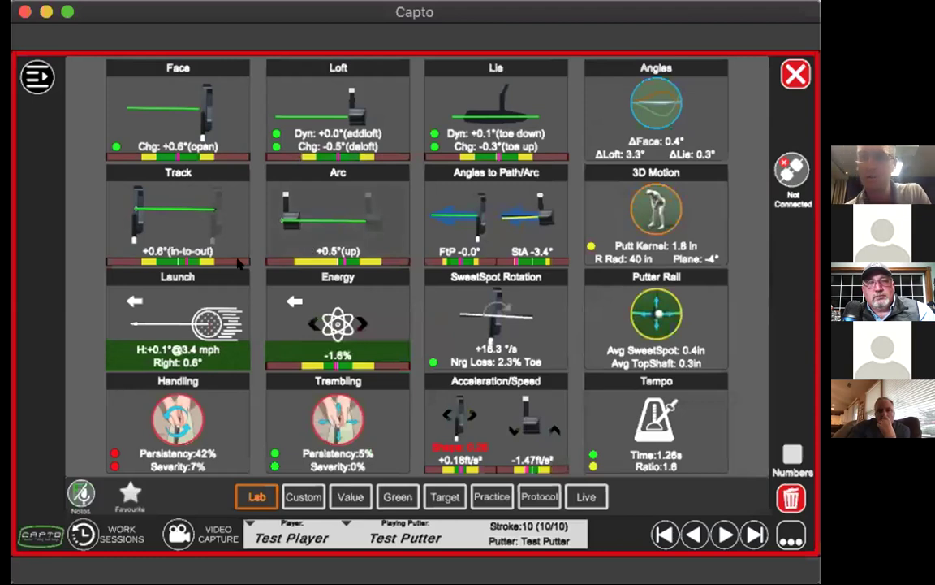
Step: Open the Launch view and review the strokes from stroke 10 back to stroke 1, then forward to stroke 3
left_click(168, 299)
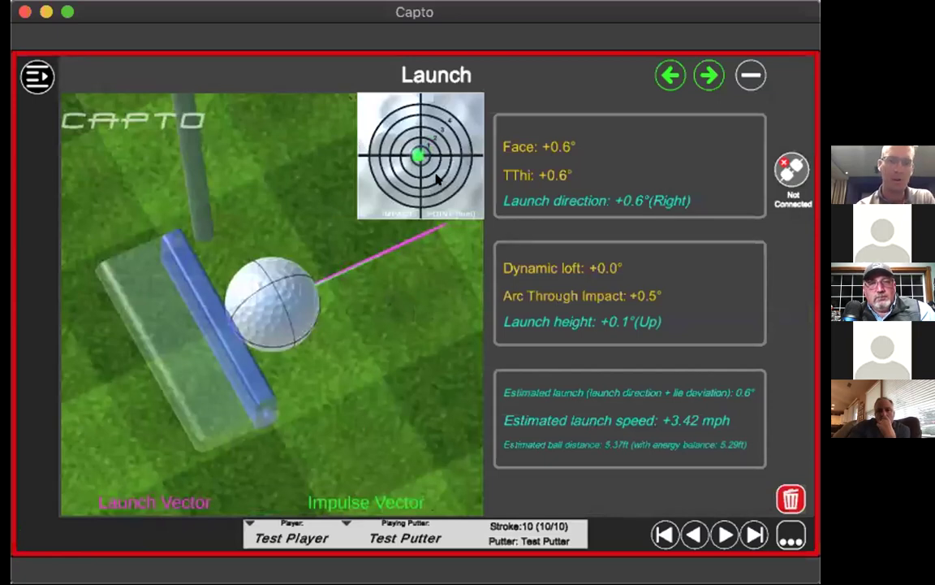
left_click(696, 534)
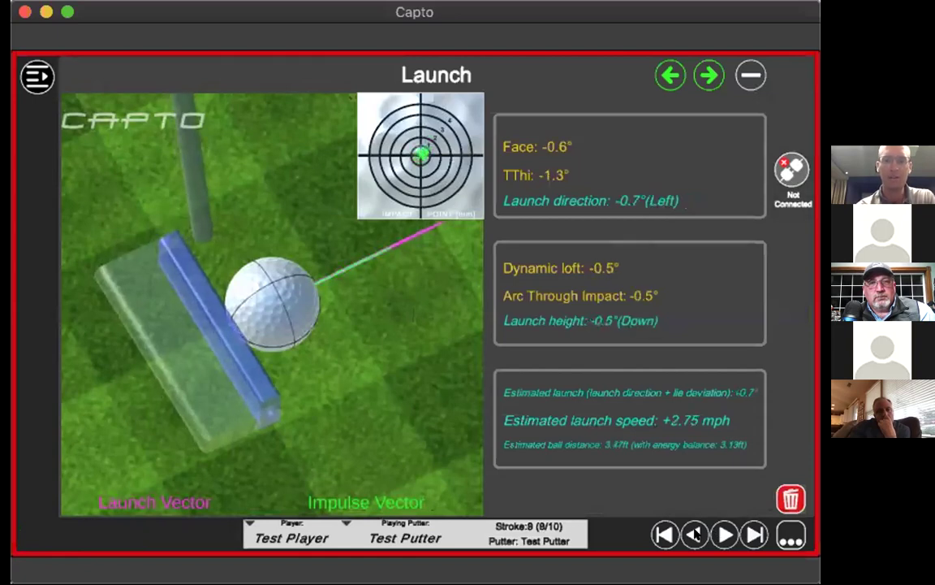
left_click(696, 535)
left_click(695, 534)
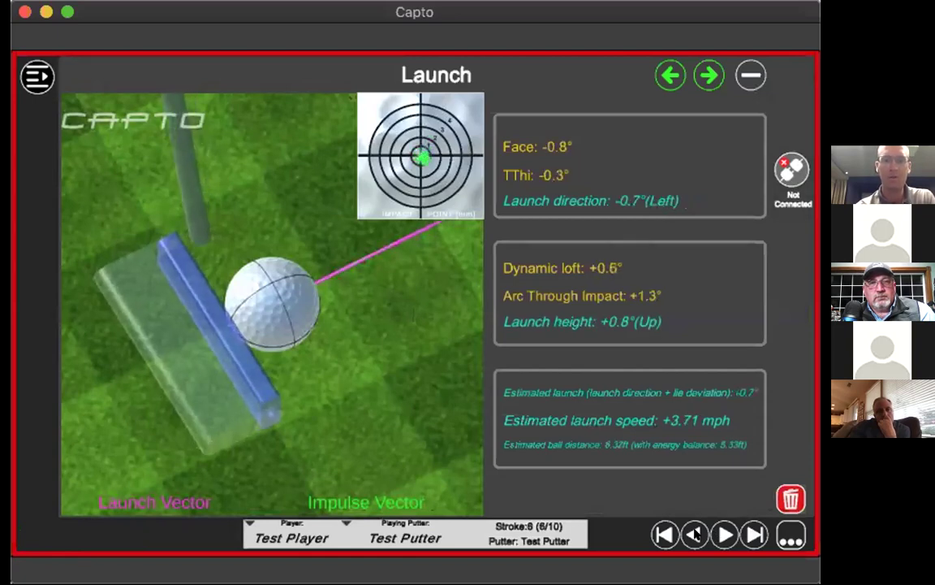
left_click(696, 534)
left_click(696, 534)
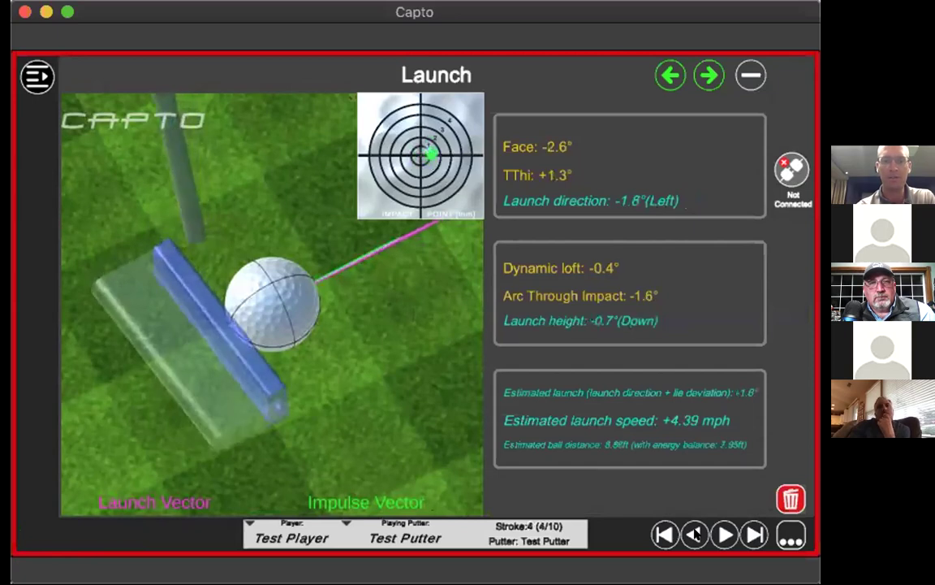
left_click(696, 534)
left_click(696, 534)
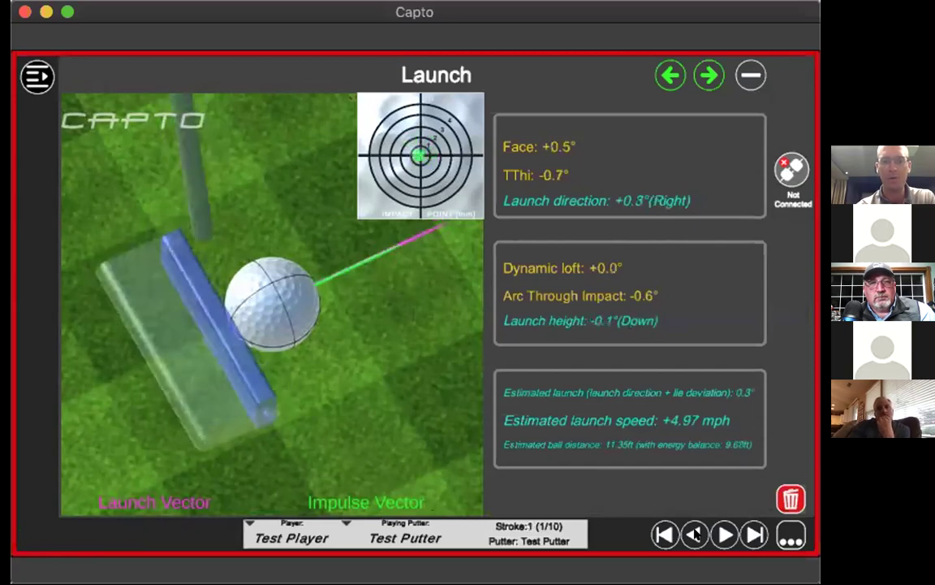
left_click(725, 534)
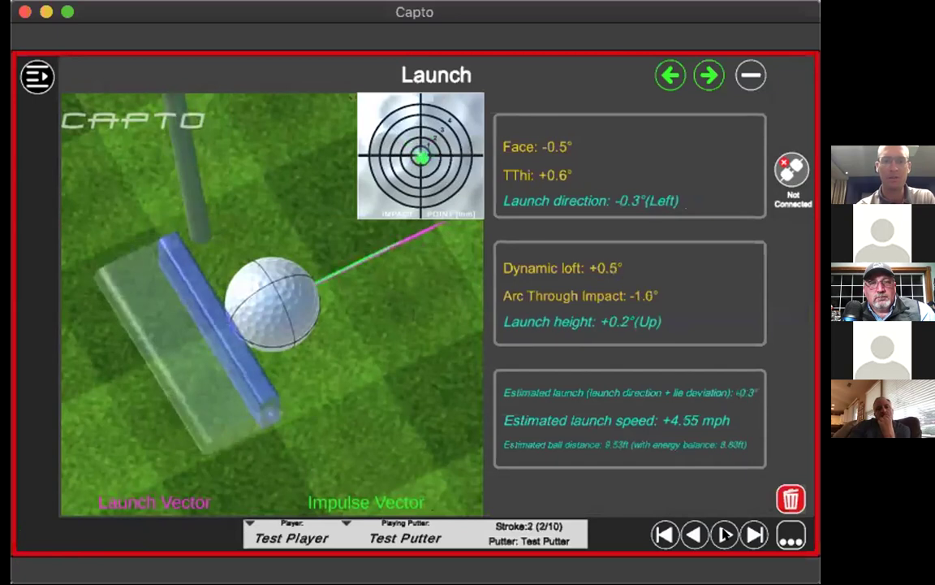
left_click(725, 534)
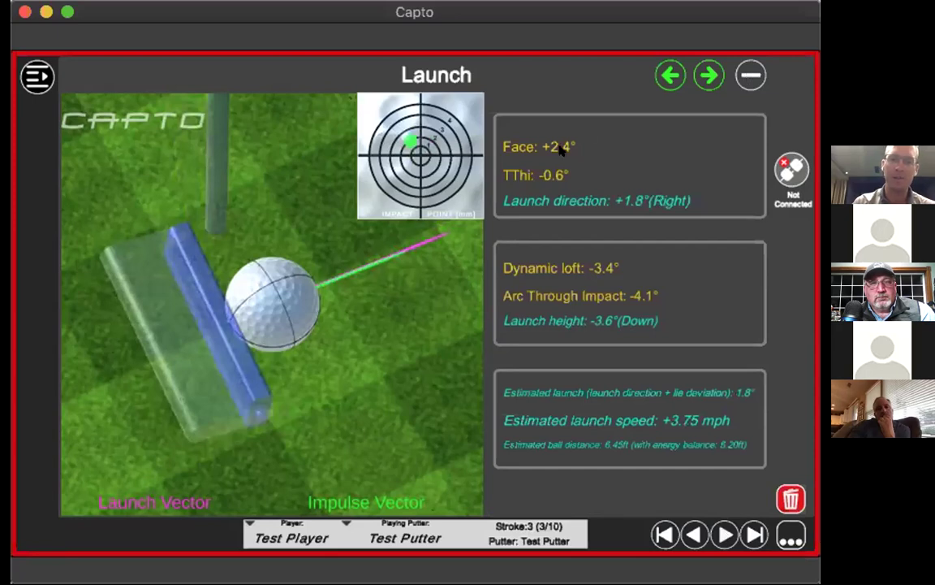
Step: Switch from Launch to the Face graph of stroke 3 and scrub its timeline from take-away through inversion to the impact frame
left_click(749, 75)
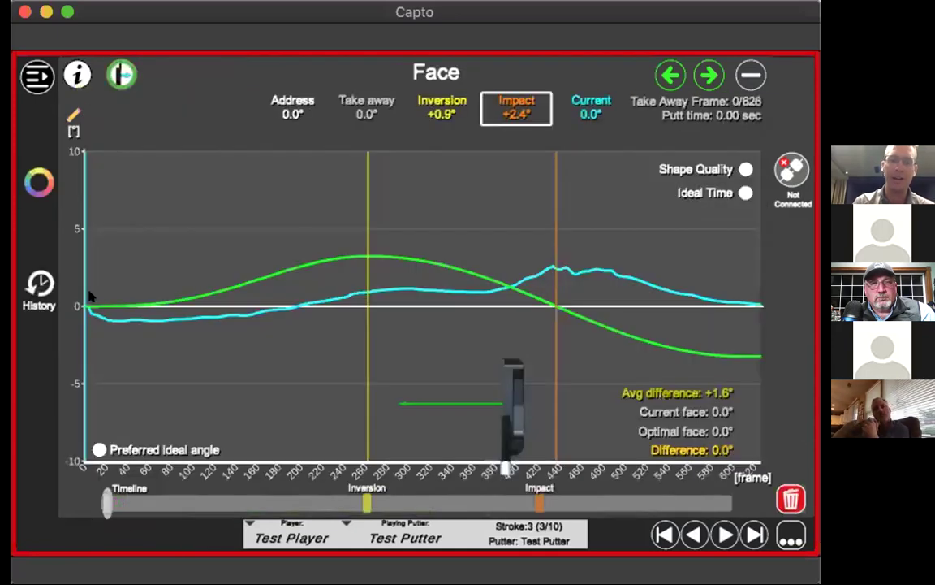
left_click(173, 504)
left_click(122, 504)
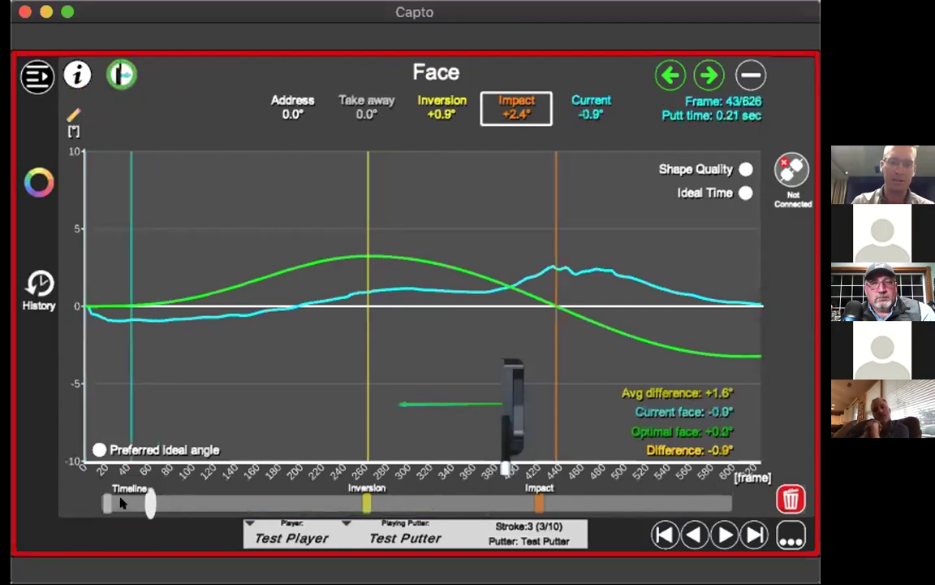
left_click(140, 504)
left_click(165, 508)
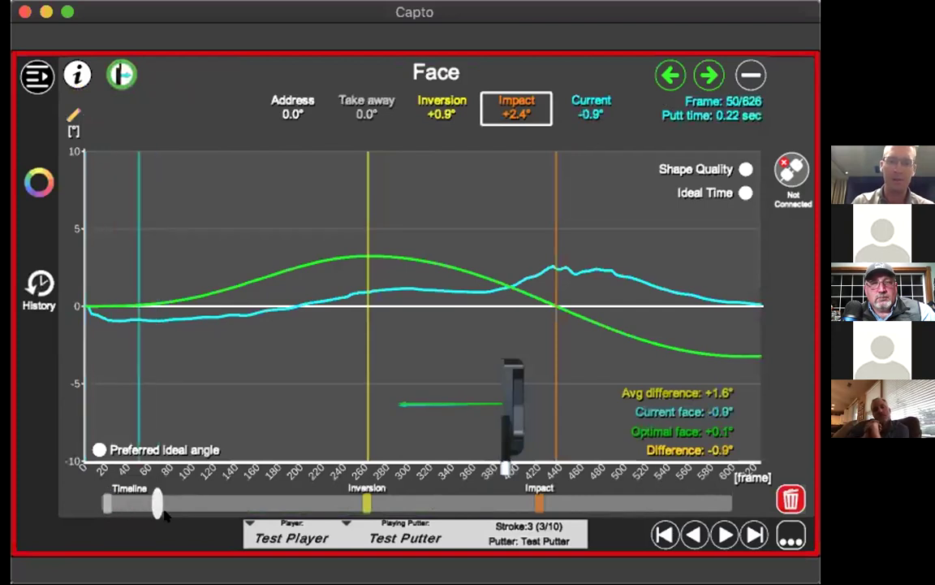
left_click(170, 510)
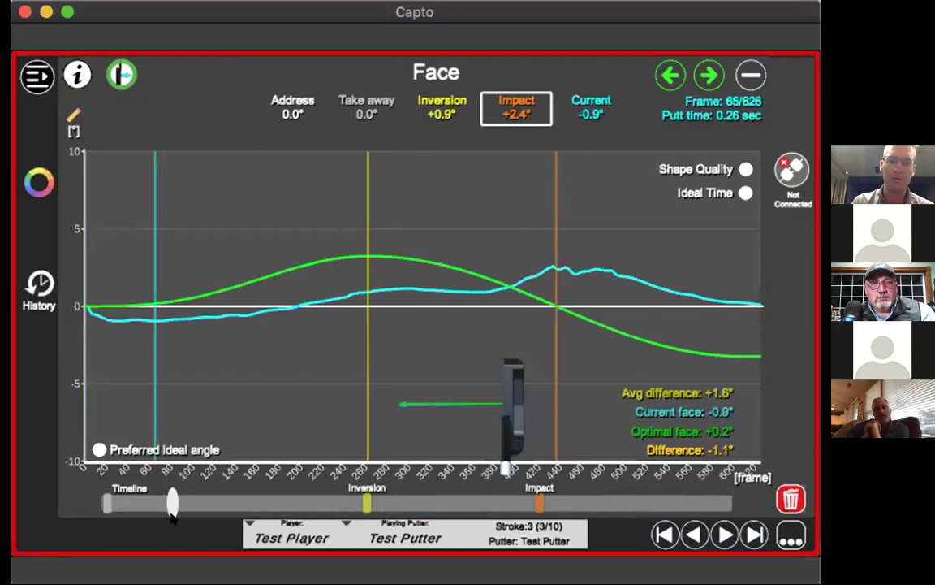
left_click(198, 518)
left_click(225, 532)
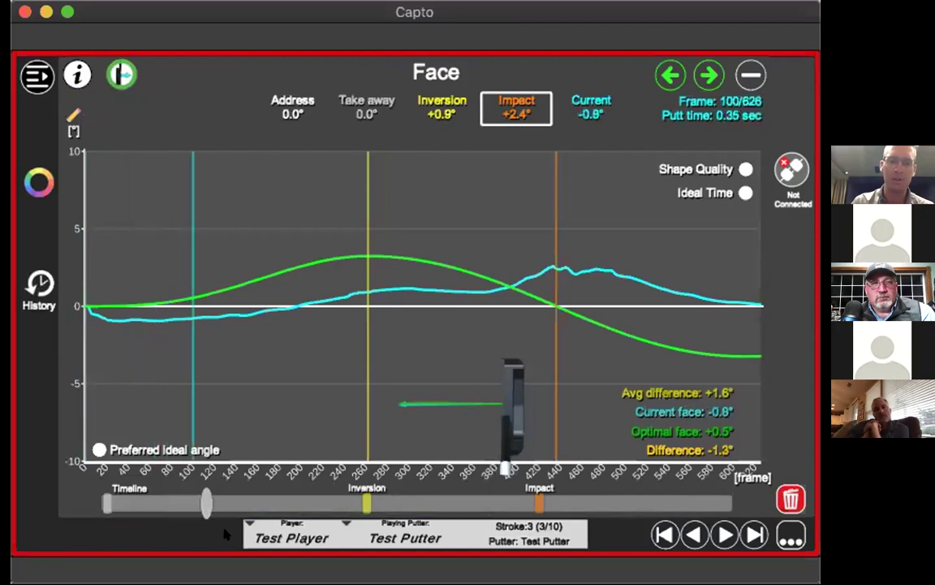
left_click(243, 521)
left_click(261, 512)
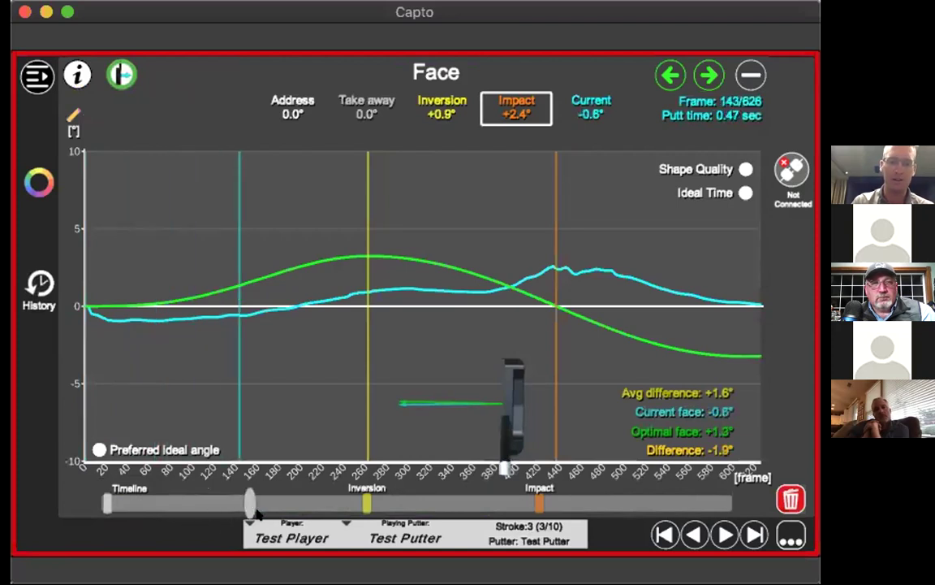
left_click(284, 513)
left_click(355, 510)
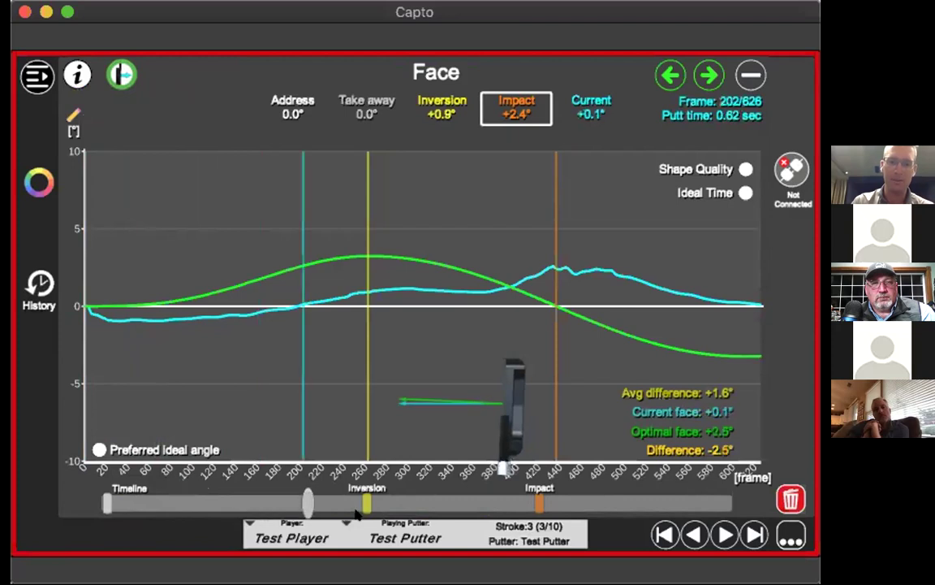
left_click(356, 509)
left_click(455, 514)
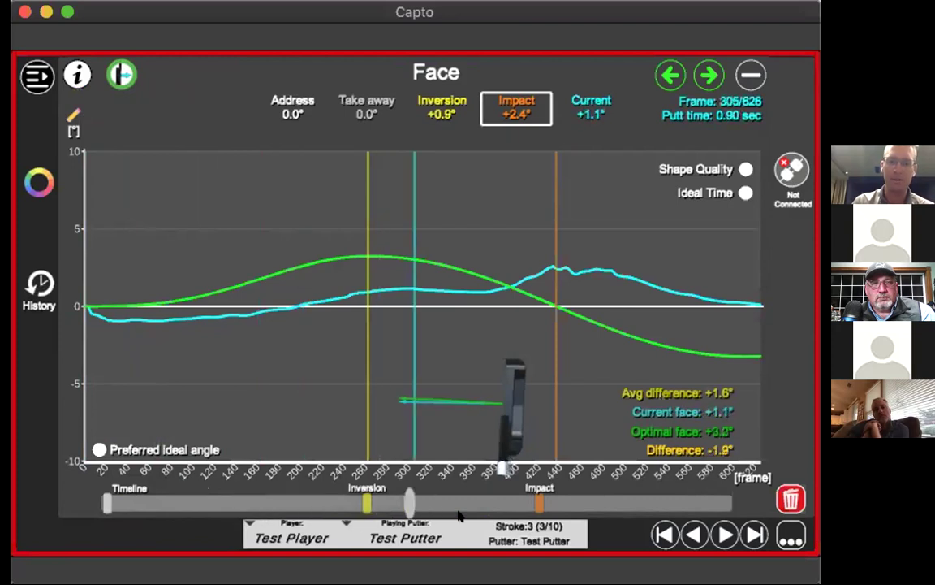
left_click(459, 514)
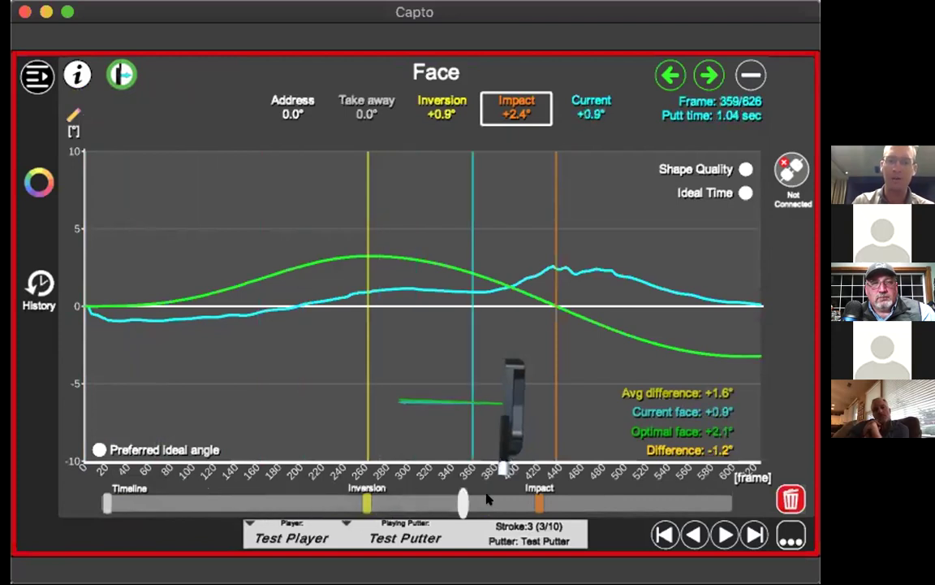
left_click(512, 504)
left_click(537, 496)
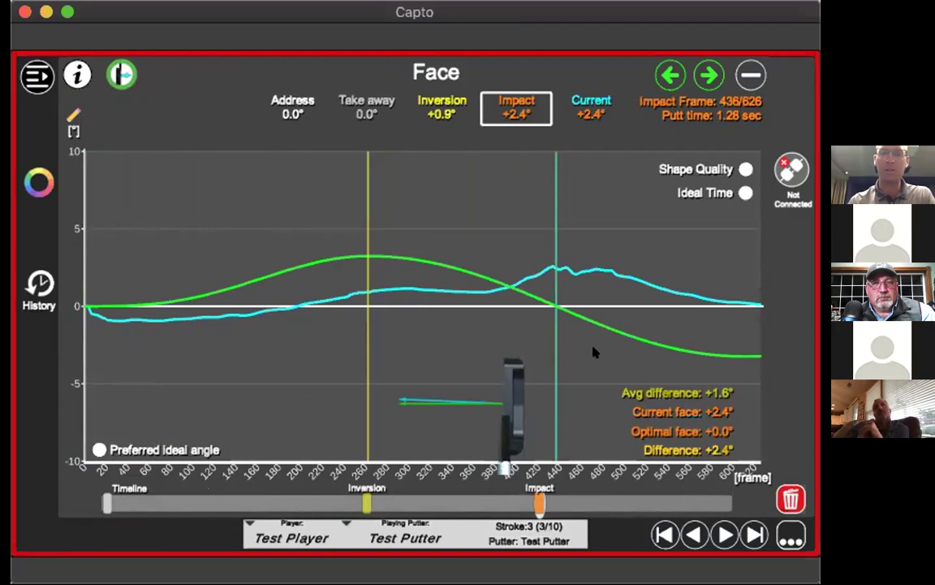
Step: Leave the Face graph for the Lab tiles, check the stroke notes of stroke 3, and close them
left_click(751, 76)
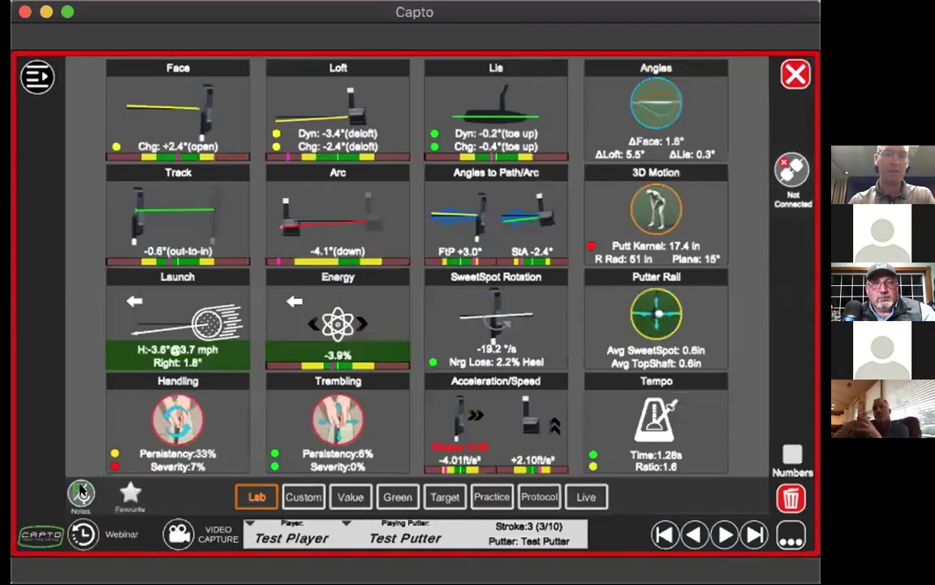
left_click(81, 492)
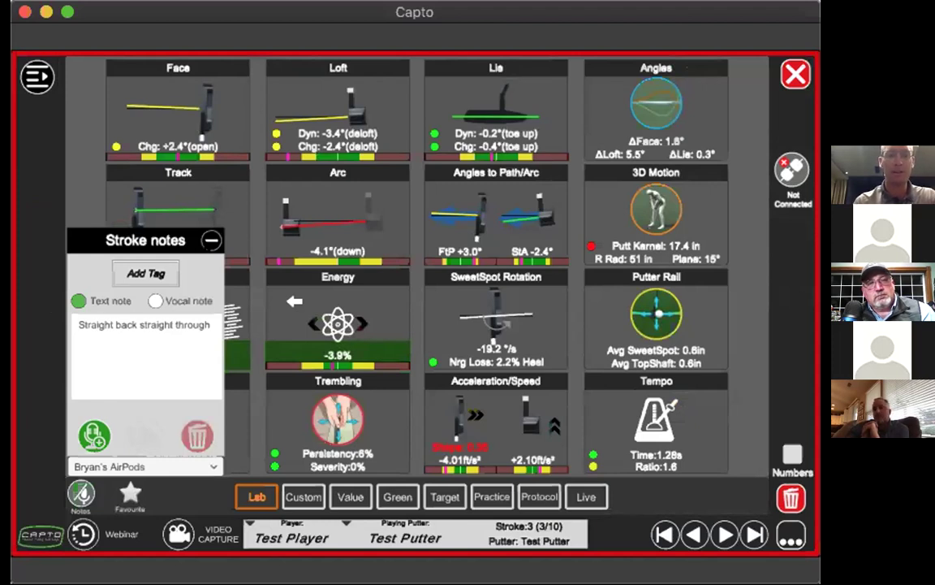
left_click(211, 239)
Step: Open the Launch view, compare strokes 2 and 3 by switching back and forth between them, and return to the Lab tiles
left_click(339, 179)
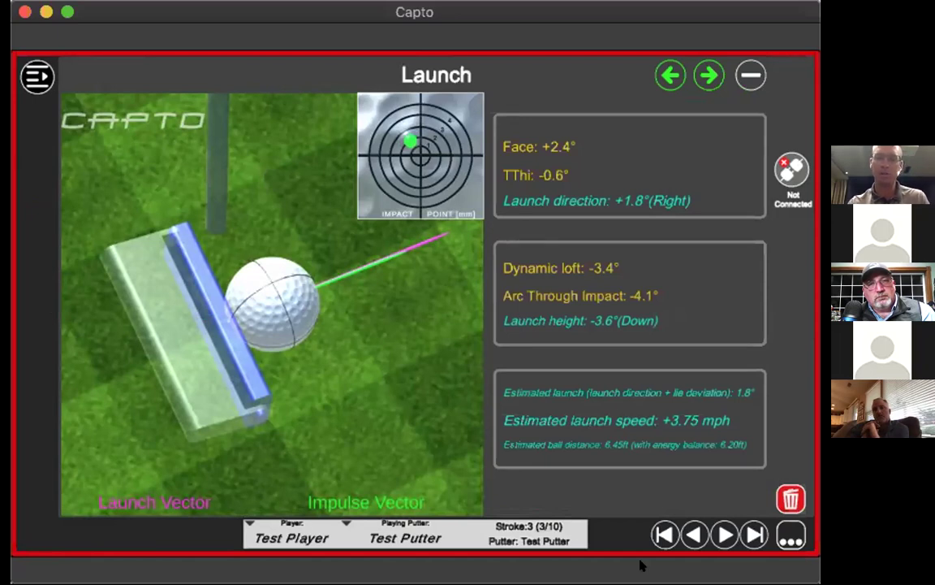
left_click(691, 542)
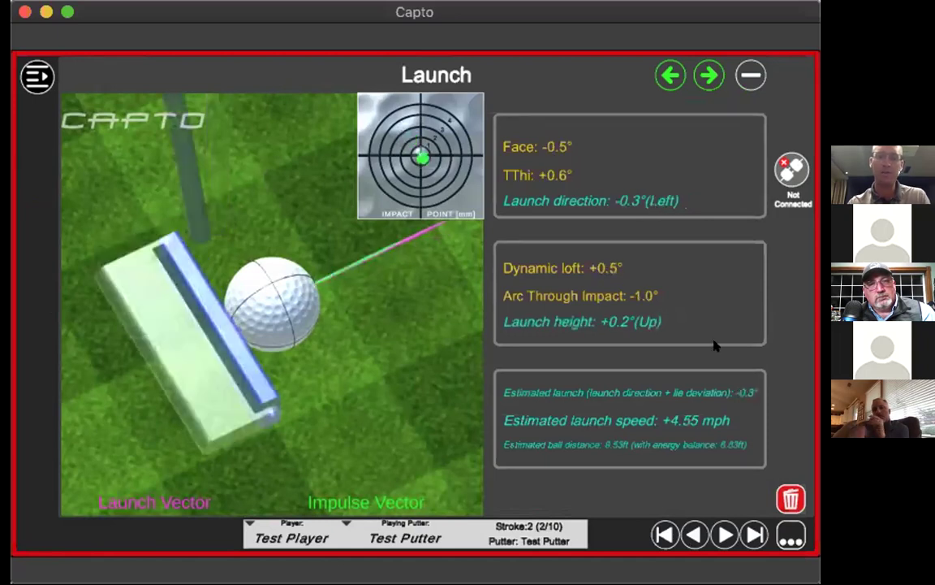
key("Right")
left_click(694, 534)
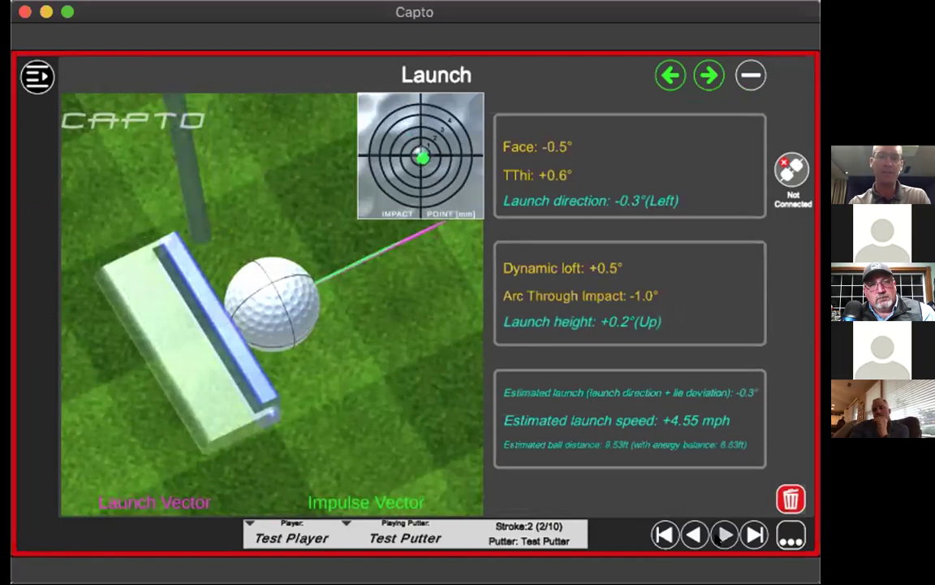
left_click(721, 535)
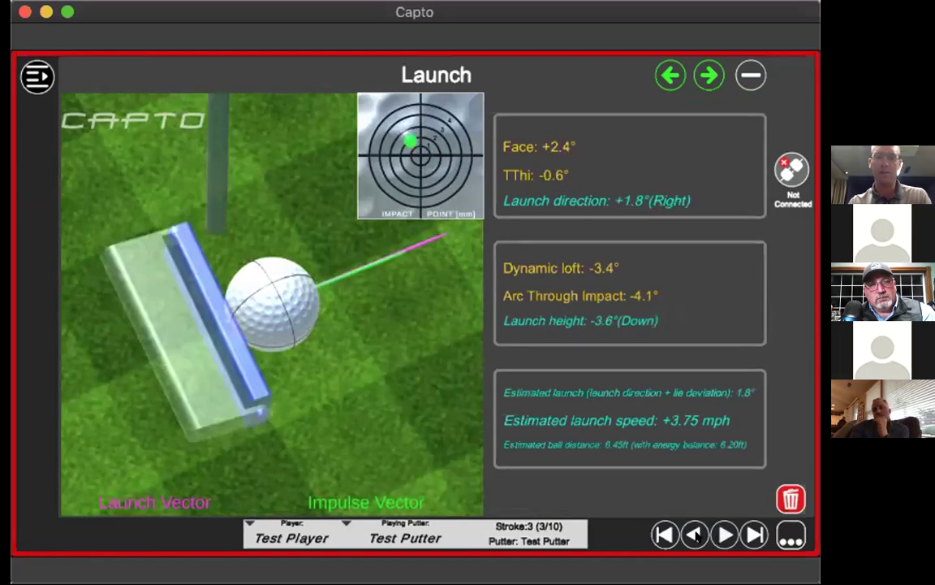
left_click(695, 534)
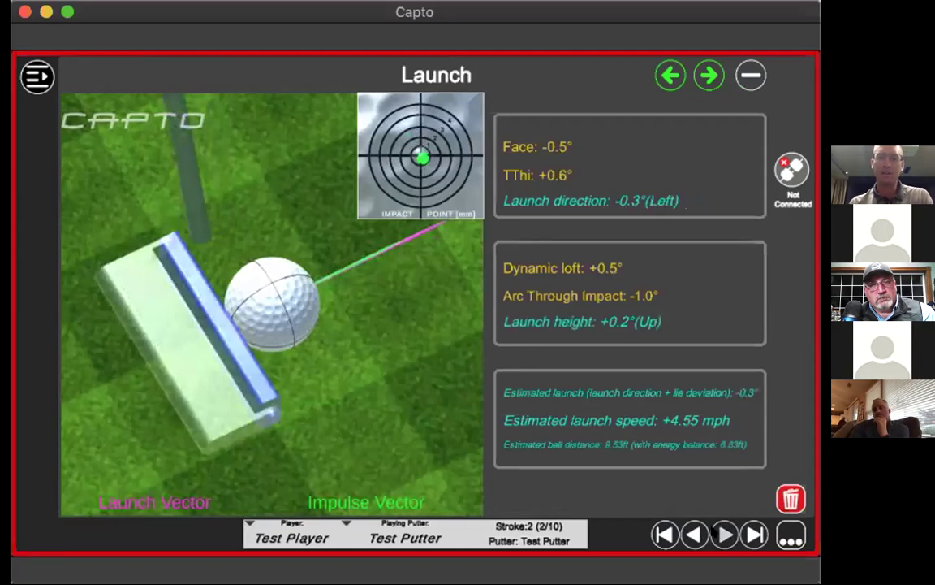
left_click(715, 532)
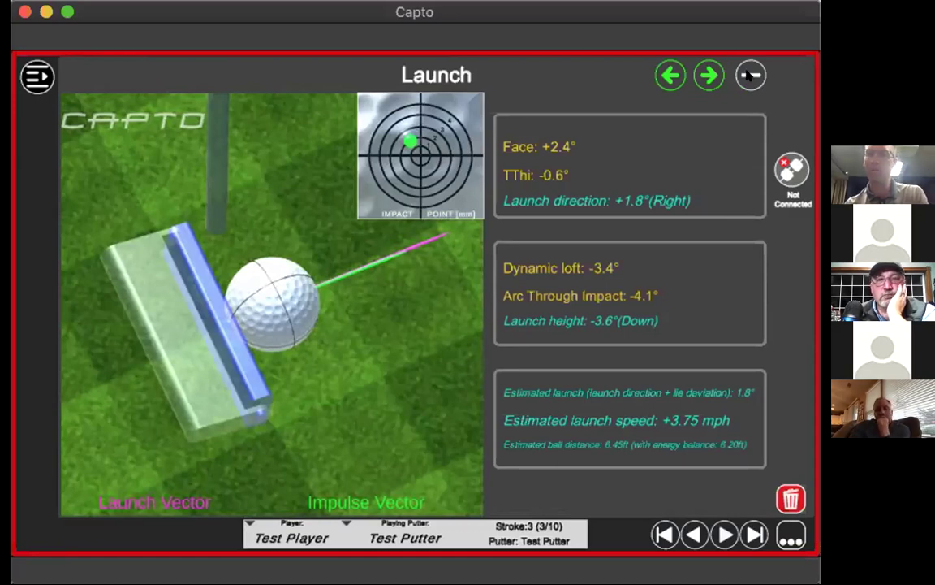
left_click(749, 75)
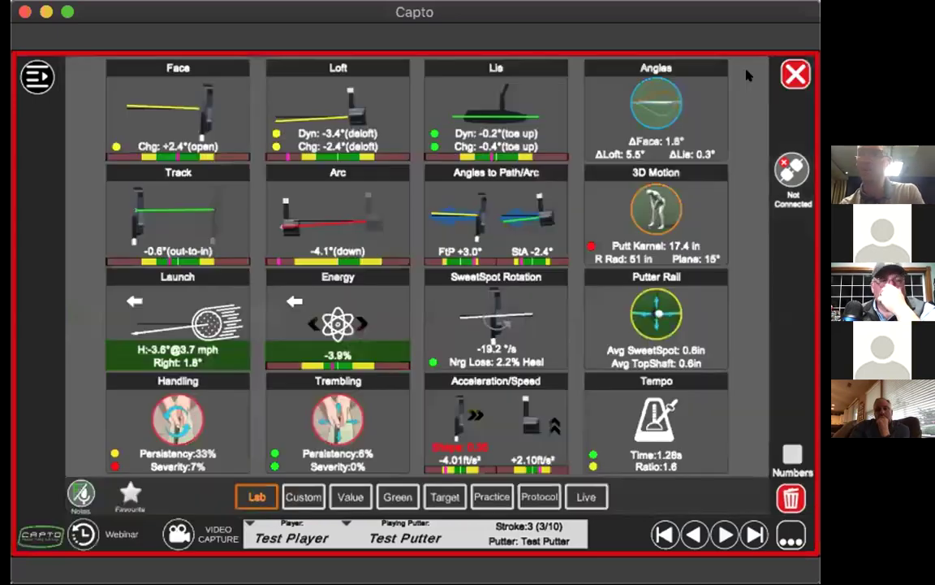